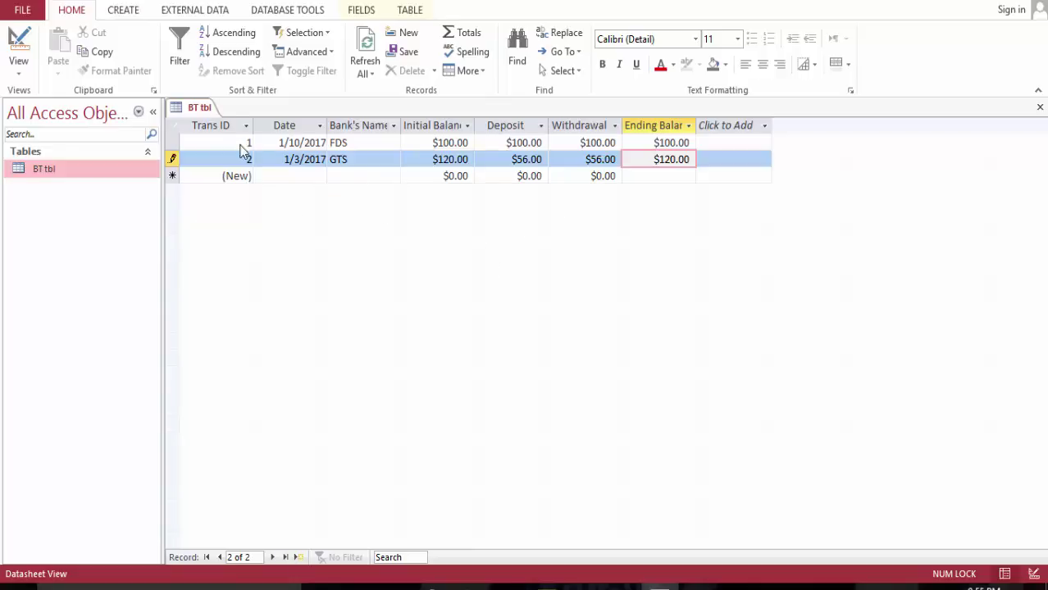
- Create a blank report in Design view and widen its design grid to the right
{"action": "key", "text": "F2"}
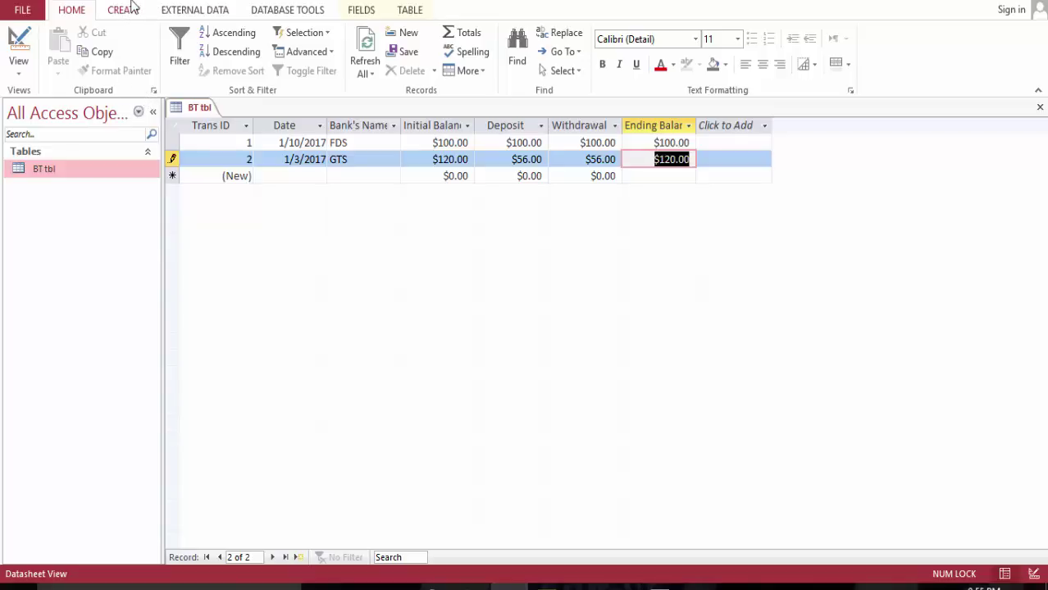
{"action": "left_click", "coordinate": [132, 9]}
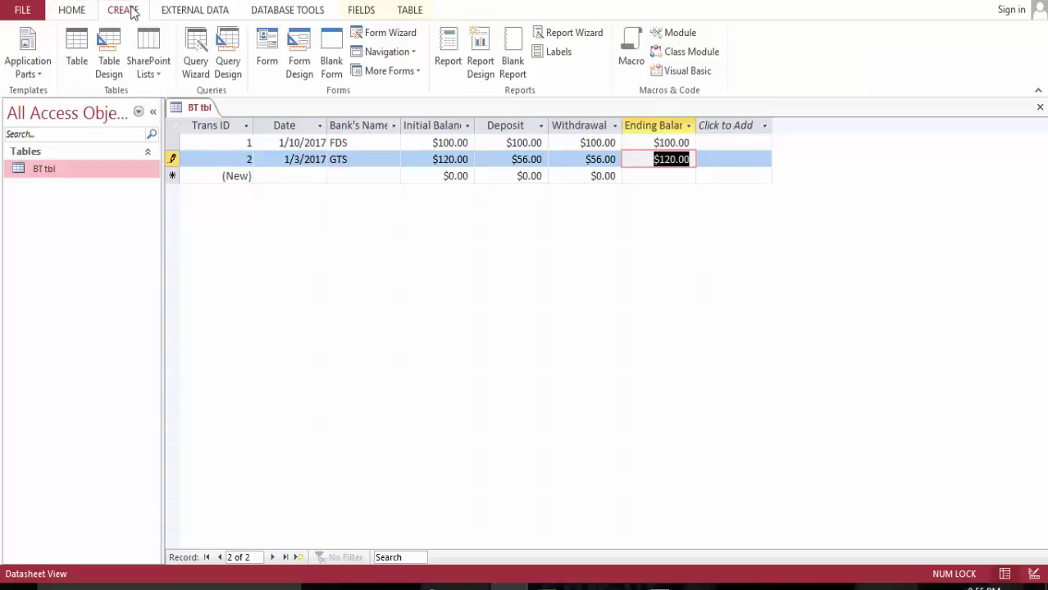
{"action": "left_click", "coordinate": [480, 49]}
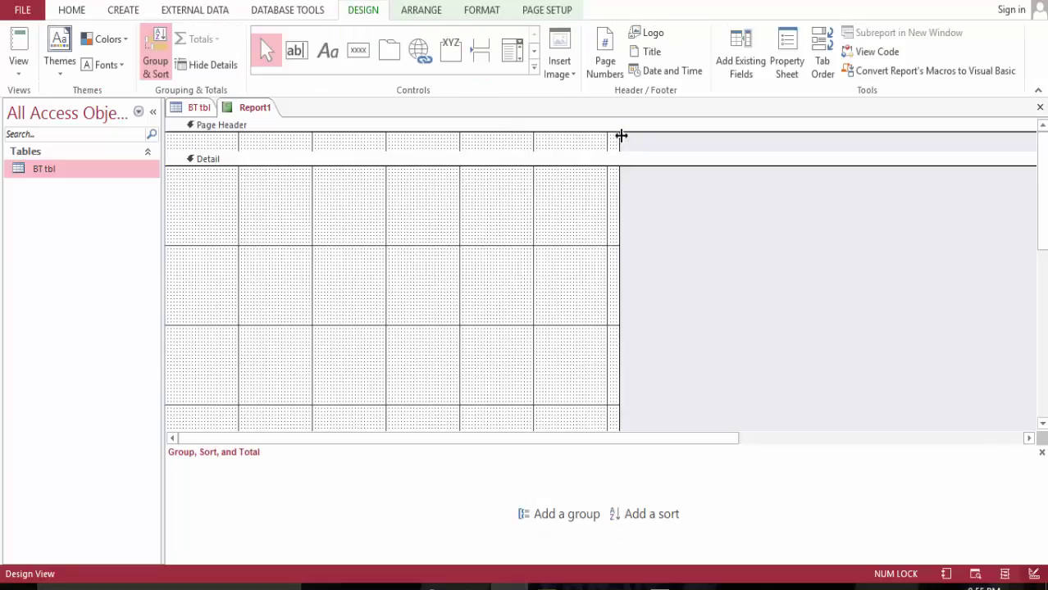
{"action": "left_click_drag", "start_coordinate": [619, 141], "coordinate": [739, 147]}
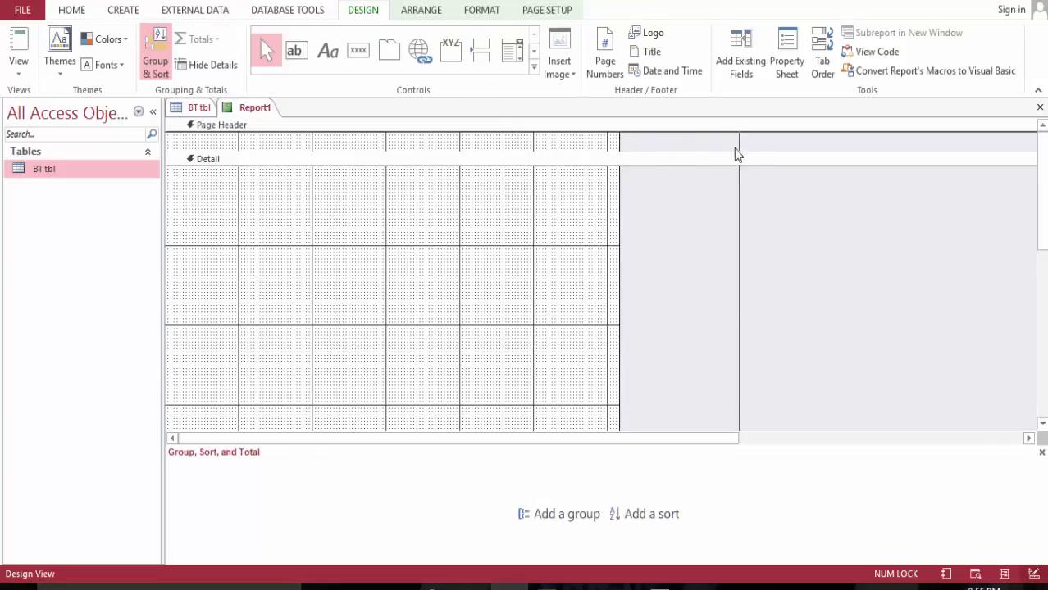
{"action": "left_click", "coordinate": [327, 54]}
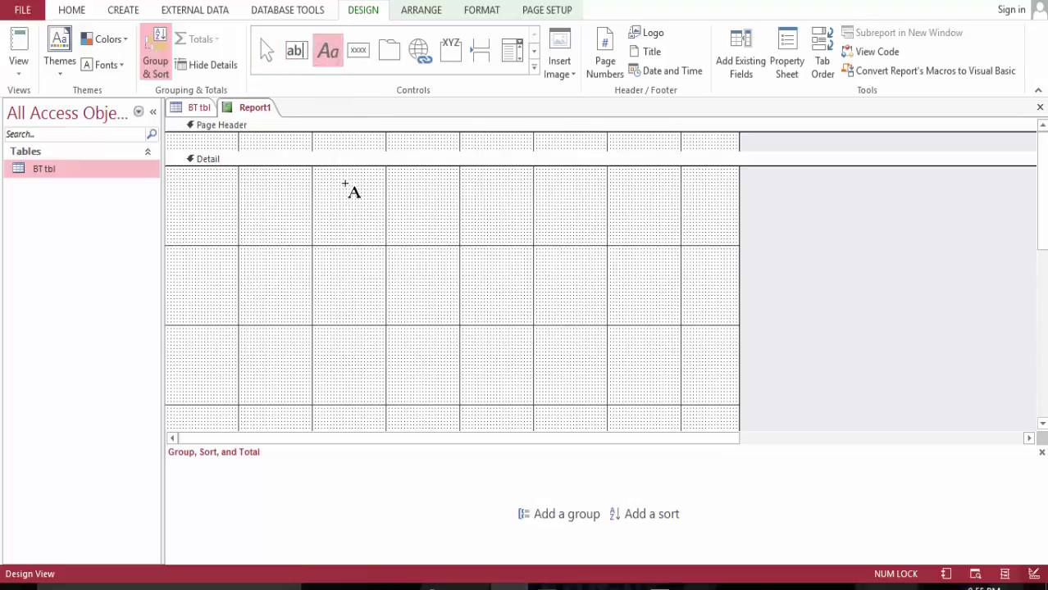
{"action": "left_click", "coordinate": [347, 185]}
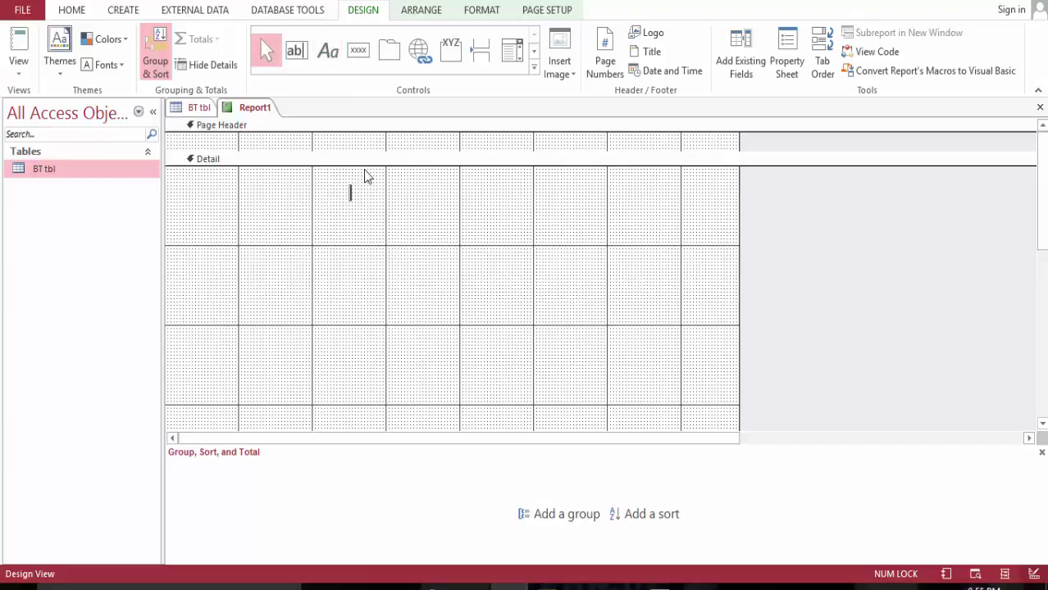
{"action": "type", "text": "My Bank"}
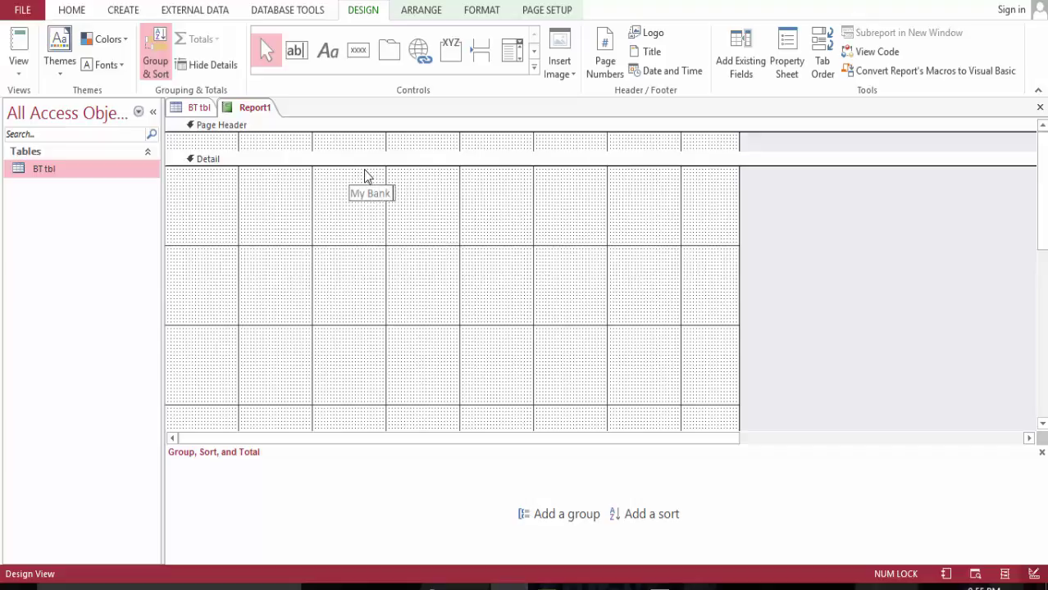
{"action": "type", "text": " Transac"}
{"action": "key", "text": "BackSpace"}
{"action": "key", "text": "BackSpace"}
{"action": "key", "text": "BackSpace"}
{"action": "key", "text": "BackSpace"}
{"action": "key", "text": "BackSpace"}
{"action": "key", "text": "BackSpace"}
{"action": "key", "text": "BackSpace"}
{"action": "key", "text": "BackSpace"}
{"action": "key", "text": "BackSpace"}
{"action": "key", "text": "BackSpace"}
{"action": "key", "text": "BackSpace"}
{"action": "key", "text": "BackSpace"}
{"action": "key", "text": "BackSpace"}
{"action": "key", "text": "BackSpace"}
{"action": "key", "text": "BackSpace"}
{"action": "type", "text": "Su"}
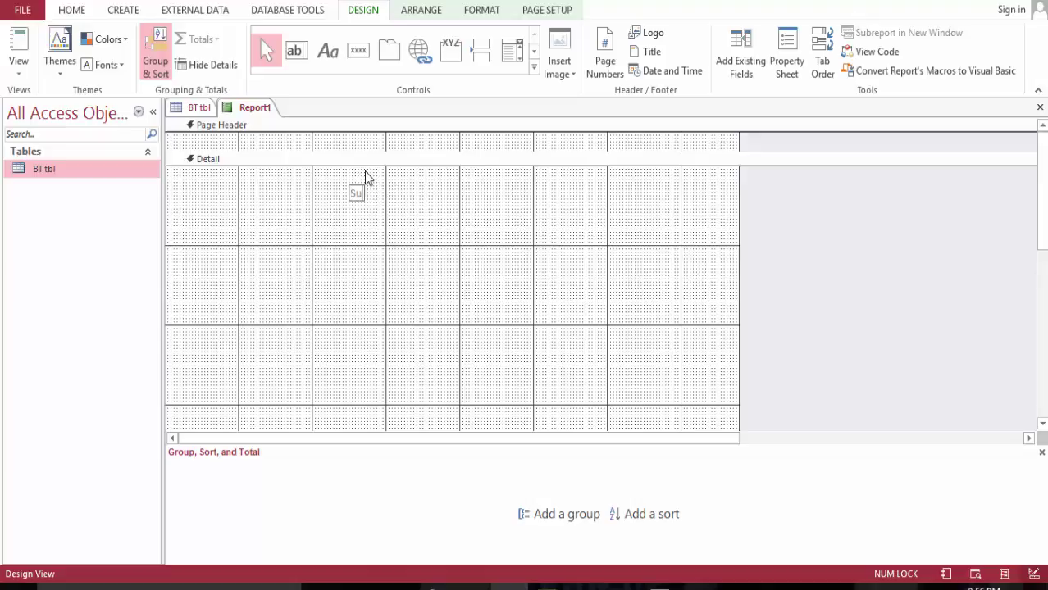
{"action": "type", "text": "mmary"}
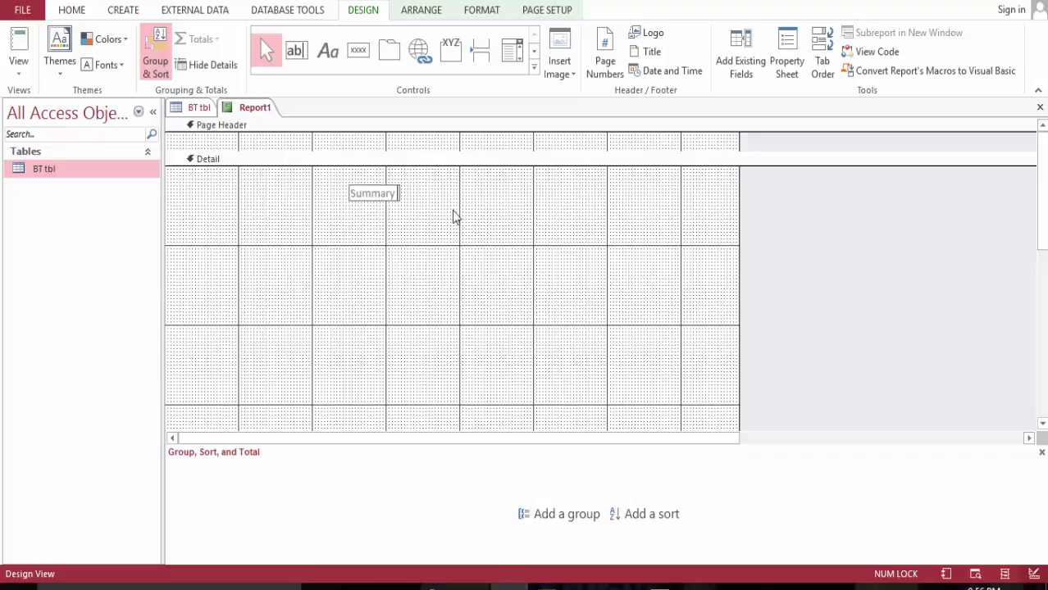
{"action": "left_click", "coordinate": [374, 222]}
{"action": "left_click", "coordinate": [358, 188]}
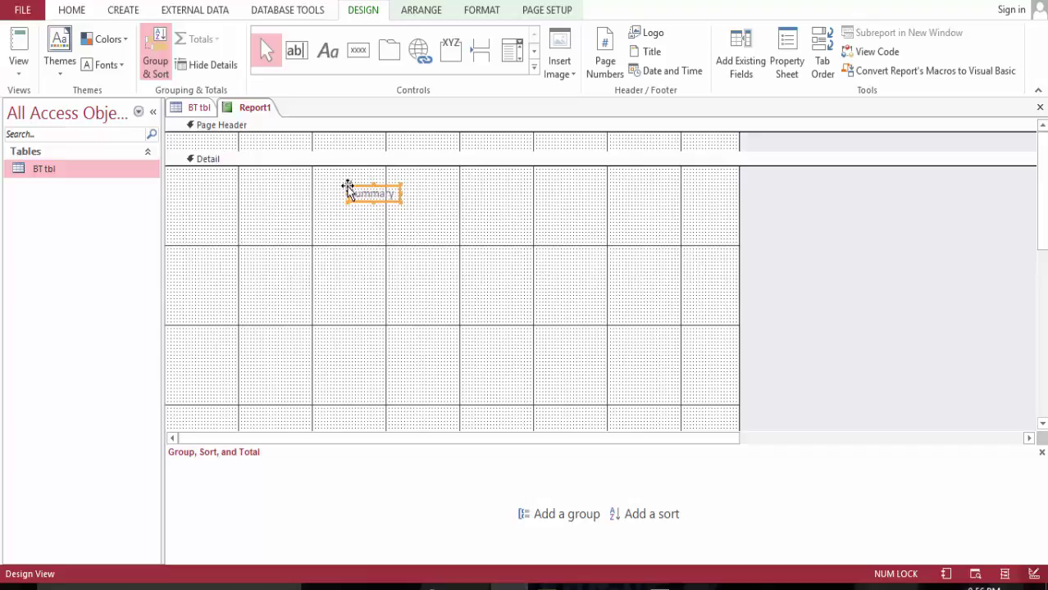
{"action": "left_click_drag", "start_coordinate": [347, 186], "coordinate": [191, 182]}
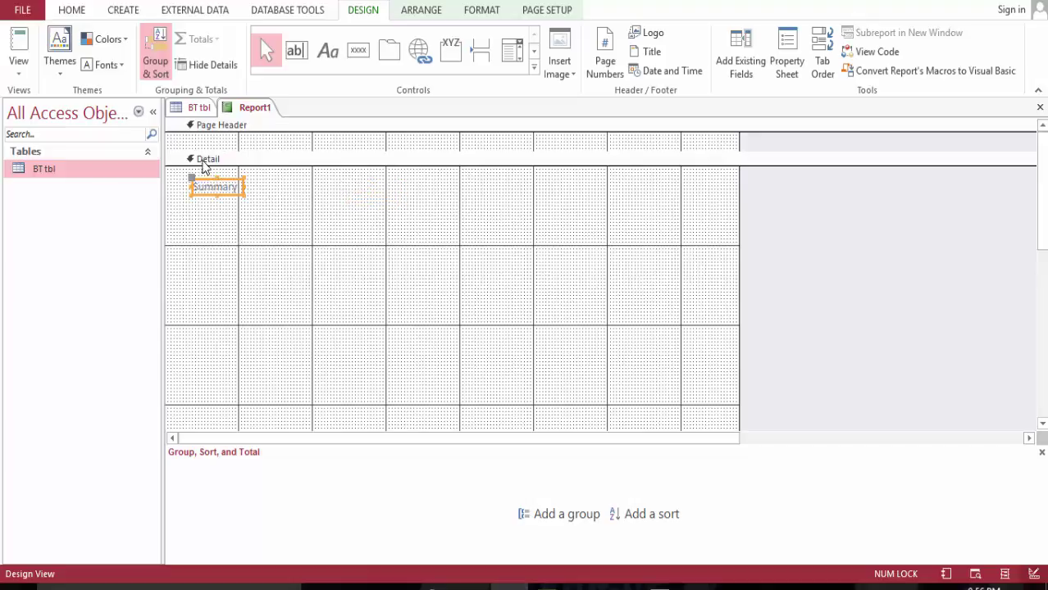
{"action": "left_click", "coordinate": [421, 11]}
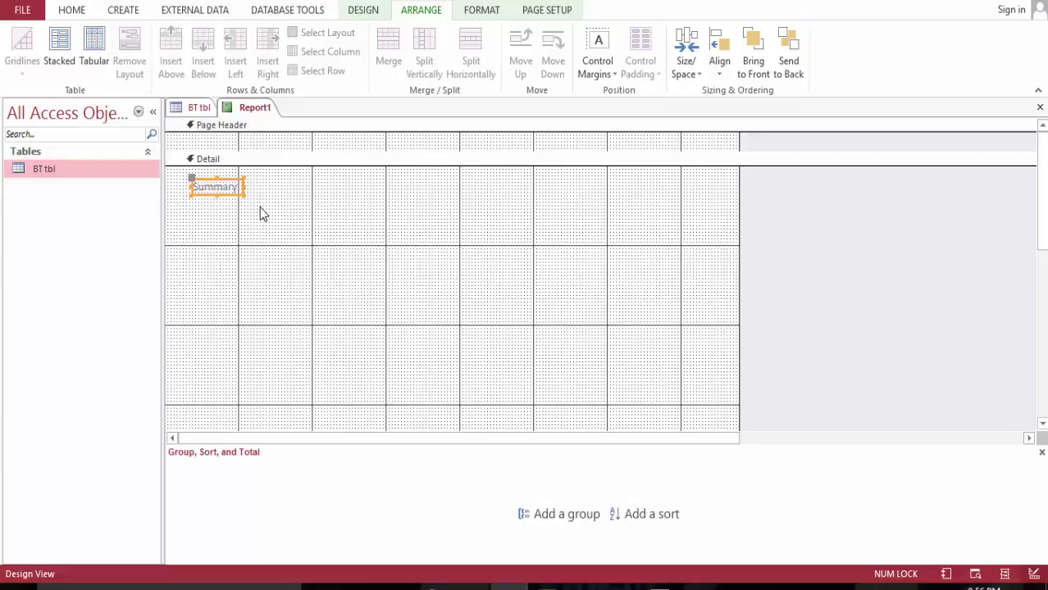
- Delete the Summary label and drag BT tbl's Initial Balance field into the Detail section
{"action": "key", "text": "Delete"}
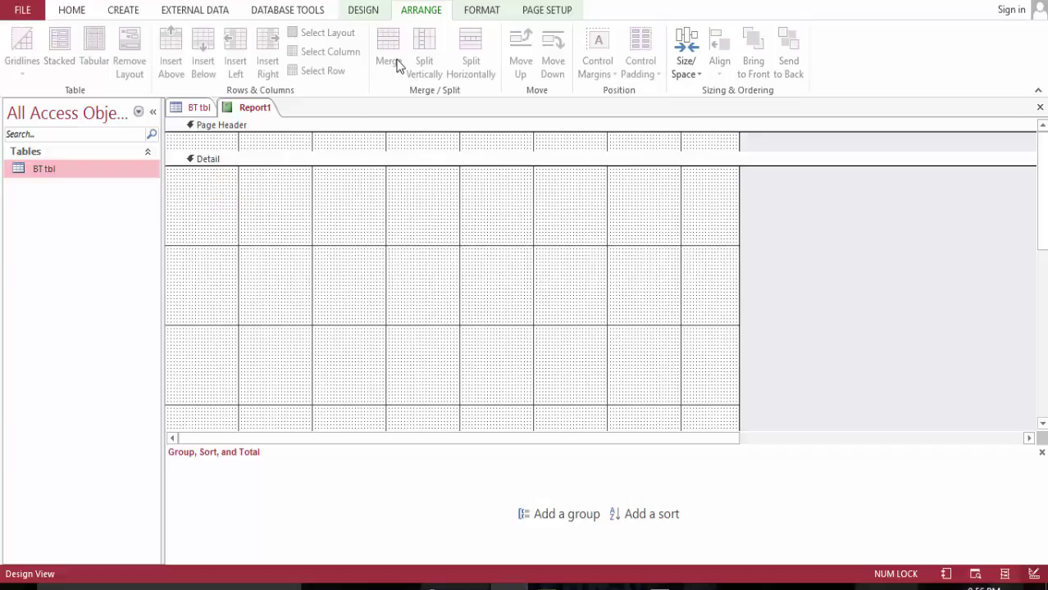
{"action": "left_click", "coordinate": [368, 11]}
{"action": "left_click", "coordinate": [785, 53]}
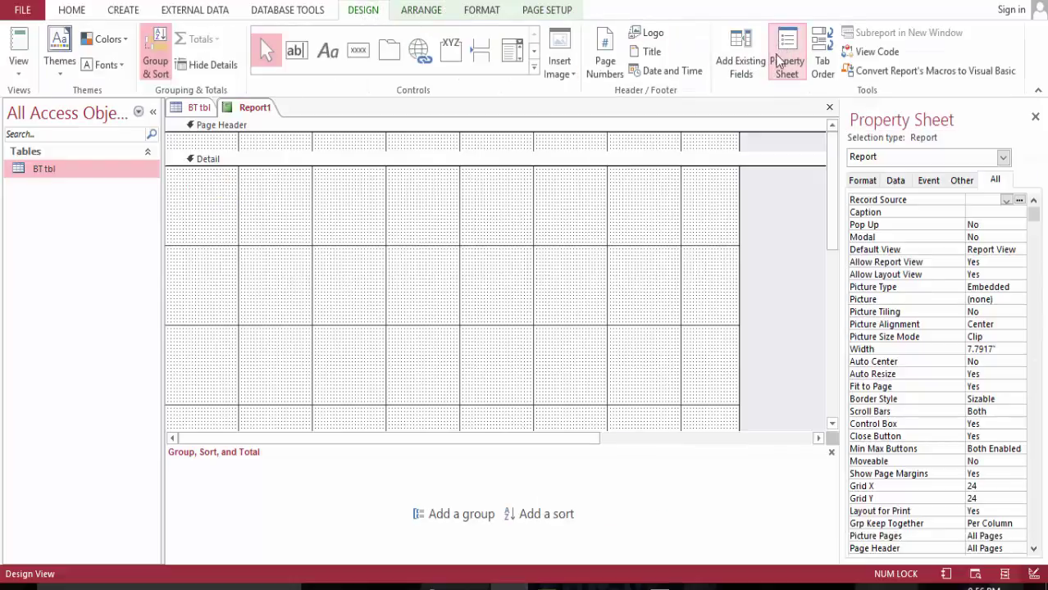
{"action": "left_click", "coordinate": [750, 64]}
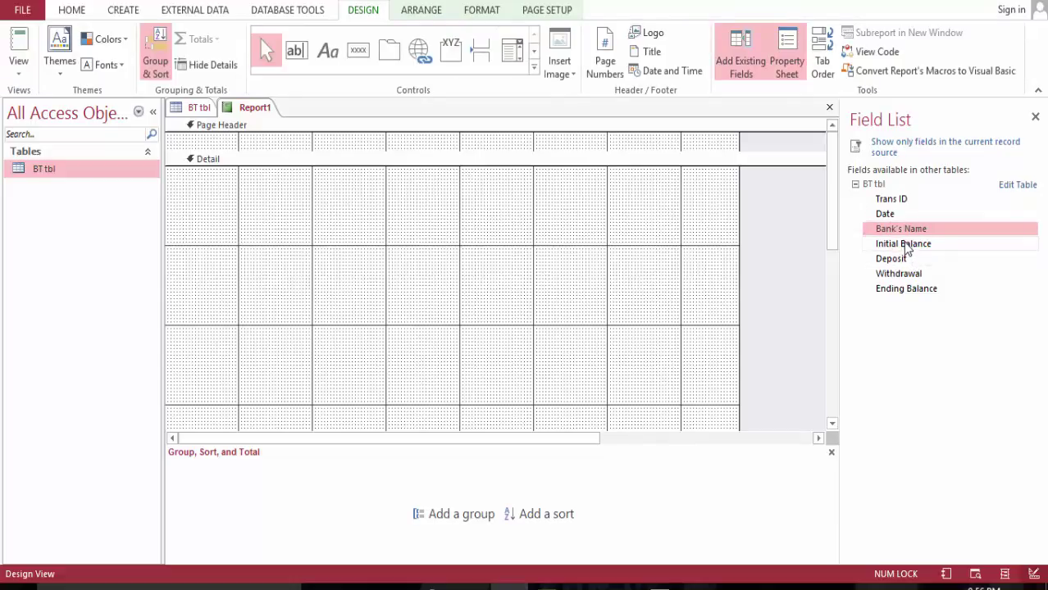
{"action": "left_click_drag", "start_coordinate": [904, 250], "coordinate": [319, 245]}
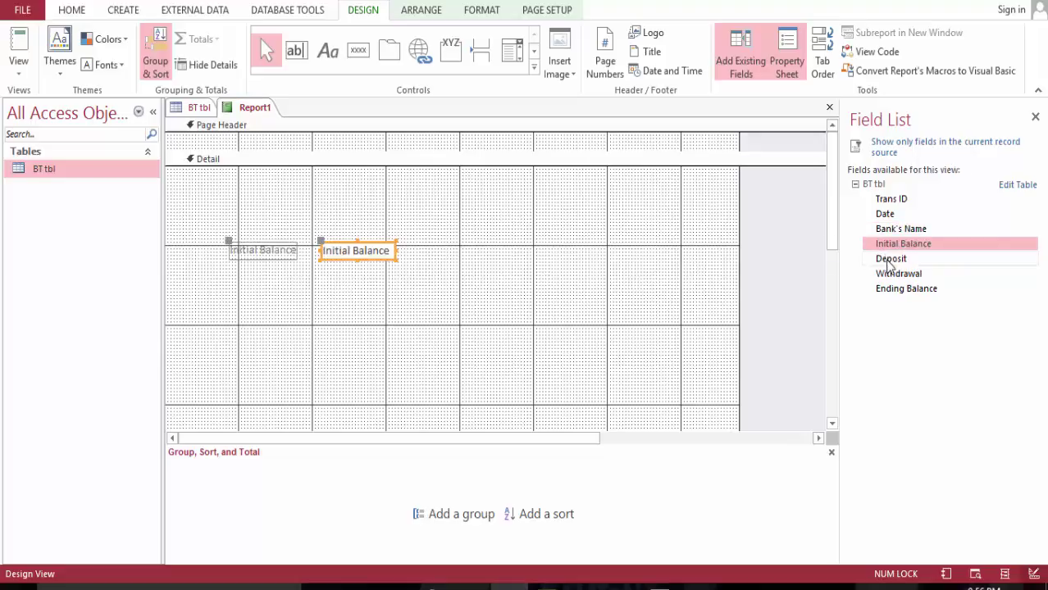
{"action": "left_click_drag", "start_coordinate": [215, 239], "coordinate": [374, 335]}
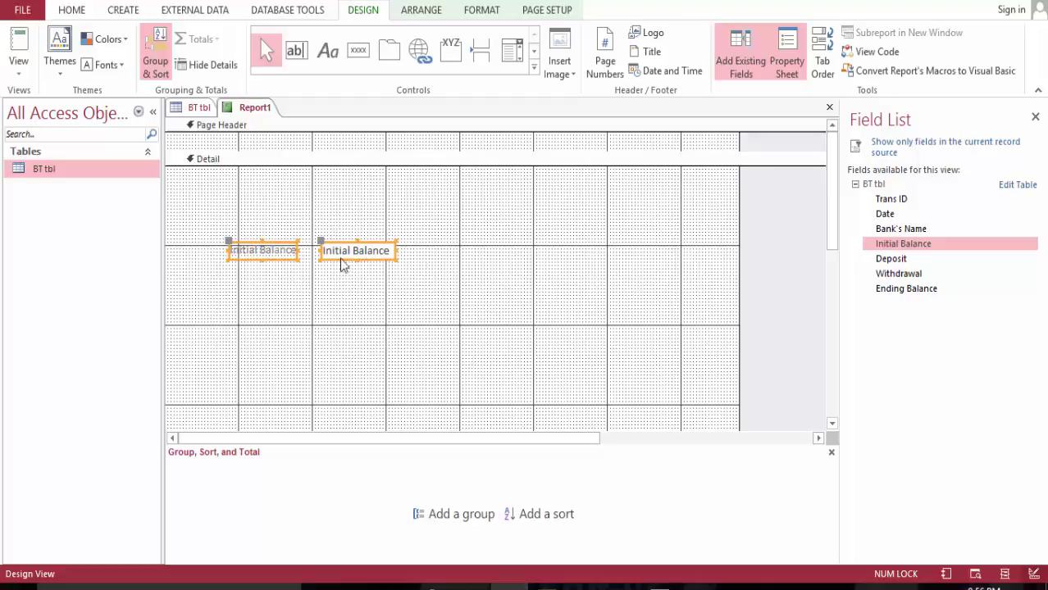
- Group the Initial Balance label and text box in a Stacked layout
{"action": "left_click", "coordinate": [418, 10]}
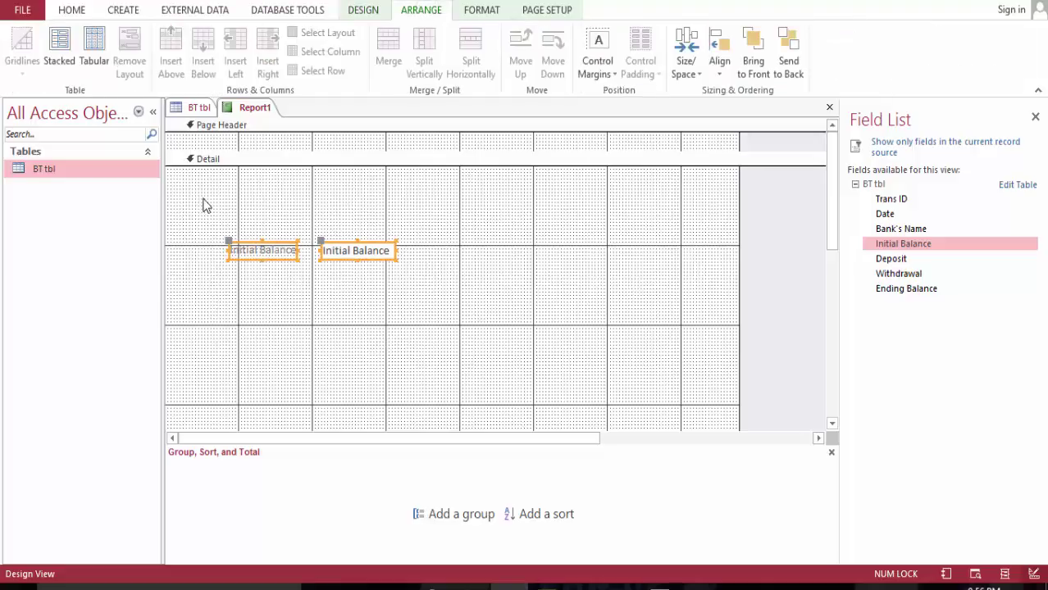
{"action": "left_click_drag", "start_coordinate": [203, 202], "coordinate": [379, 292]}
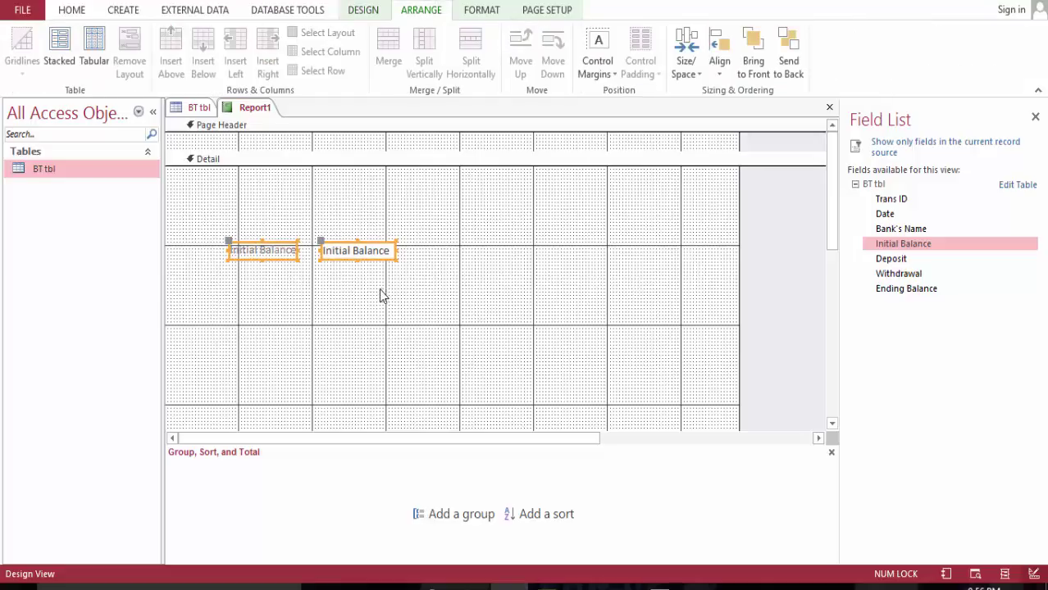
{"action": "left_click", "coordinate": [59, 50]}
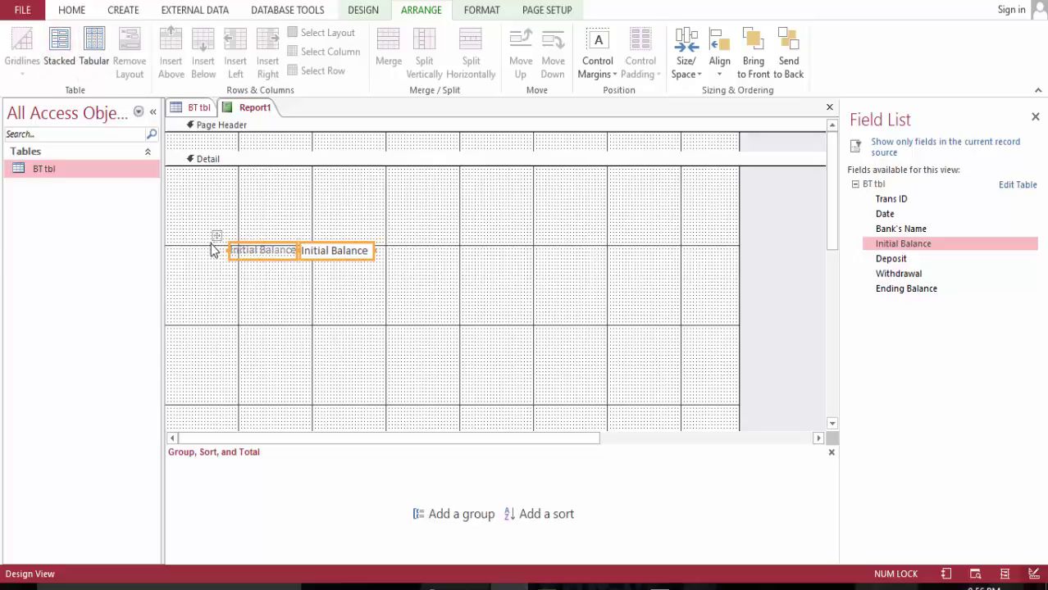
- Widen both Initial Balance controls toward the left, then undo the widening
{"action": "left_click", "coordinate": [213, 250]}
{"action": "left_click", "coordinate": [233, 237]}
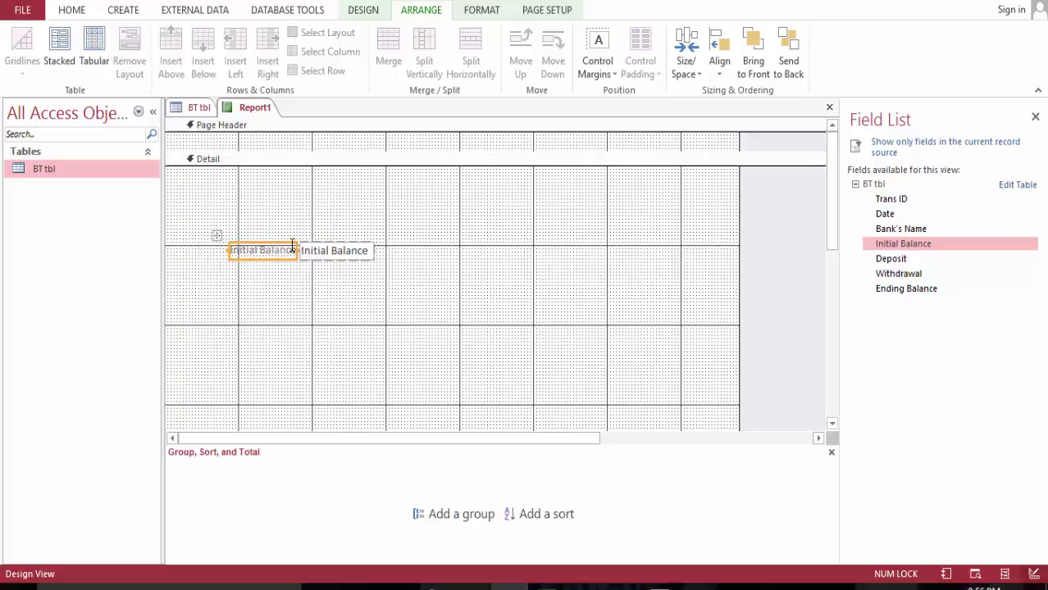
{"action": "left_click", "coordinate": [343, 255]}
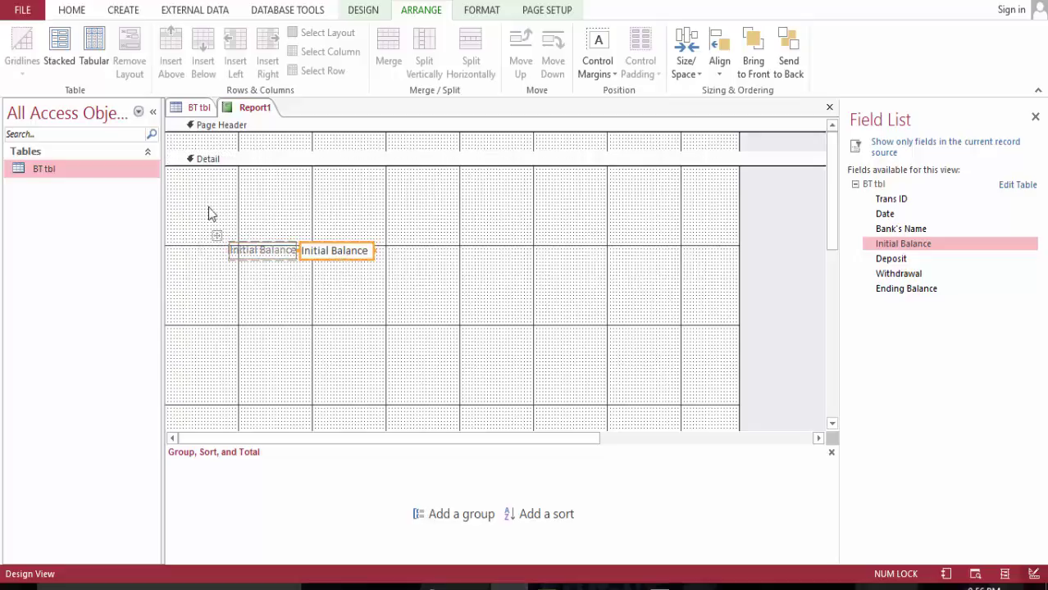
{"action": "left_click_drag", "start_coordinate": [209, 213], "coordinate": [285, 276]}
{"action": "double_click", "coordinate": [275, 250]}
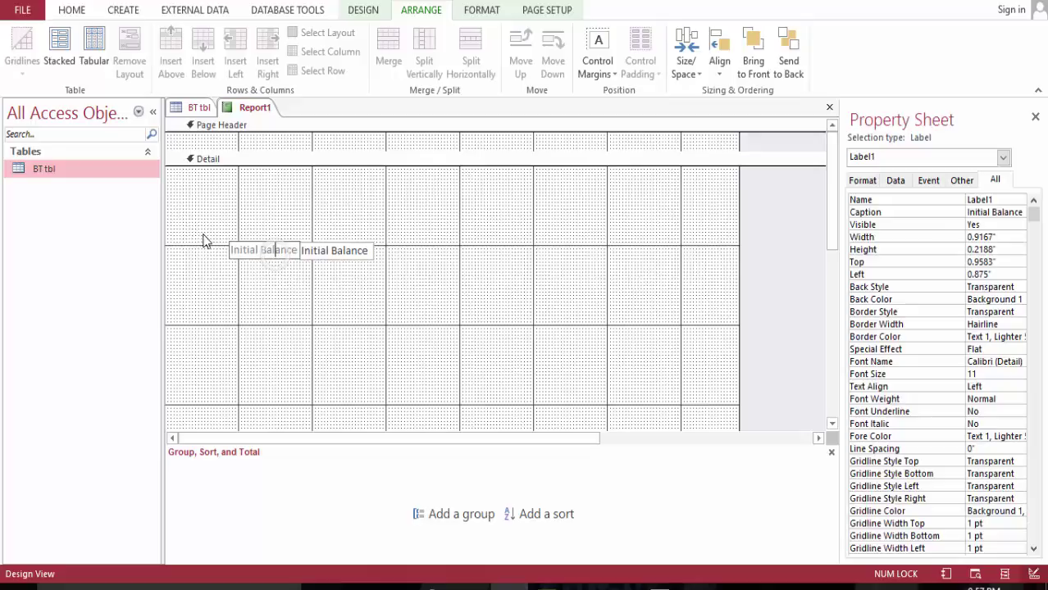
{"action": "left_click_drag", "start_coordinate": [201, 218], "coordinate": [302, 273]}
{"action": "left_click_drag", "start_coordinate": [222, 237], "coordinate": [188, 182]}
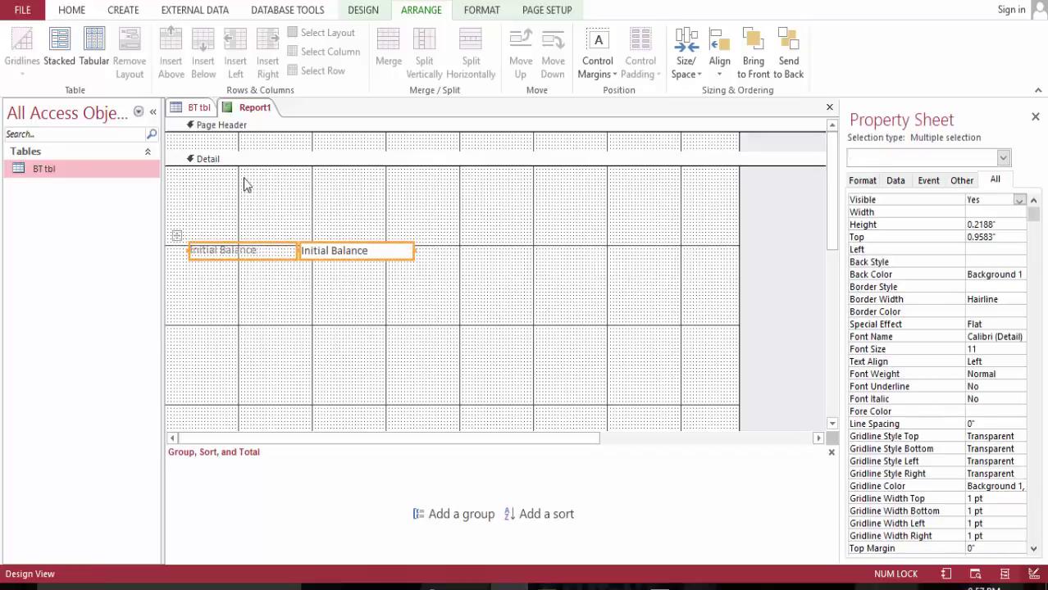
{"action": "left_click", "coordinate": [75, 11]}
{"action": "key", "text": "ctrl+z"}
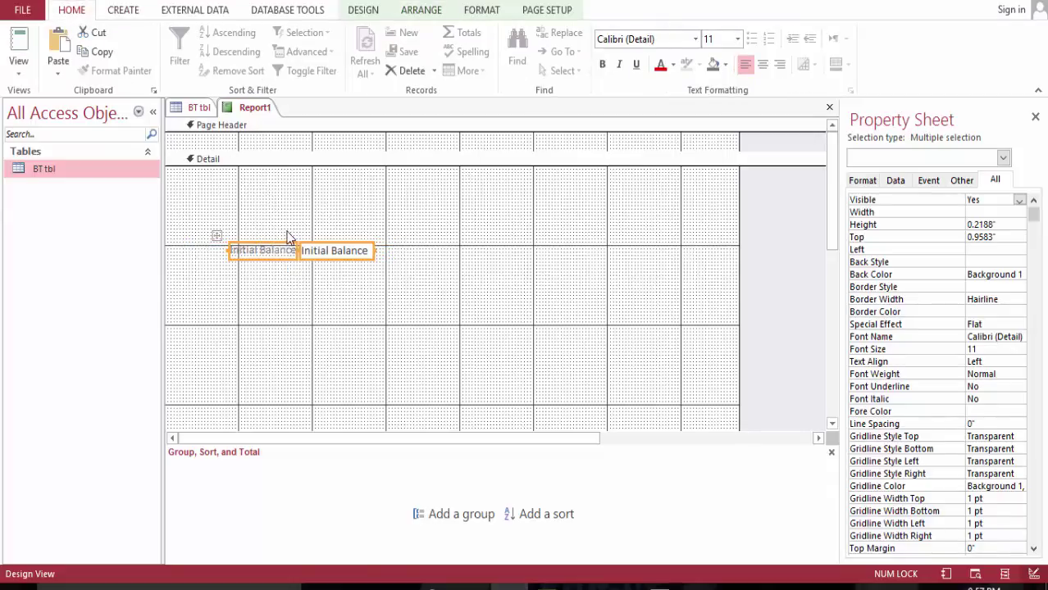
{"action": "left_click", "coordinate": [221, 206]}
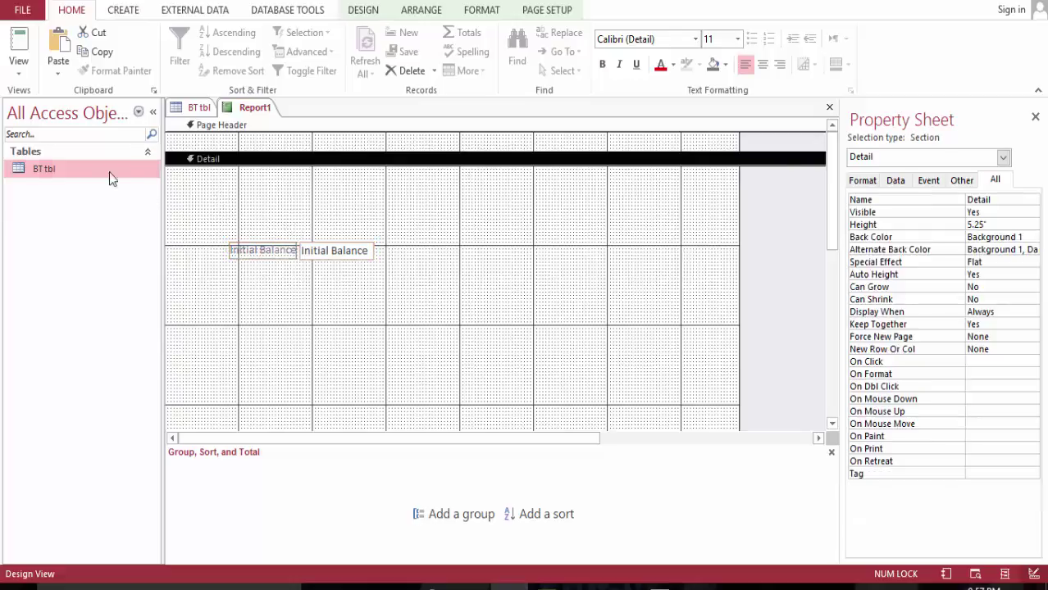
- Move the Initial Balance layout up to the report's top-left corner
{"action": "left_click", "coordinate": [23, 45]}
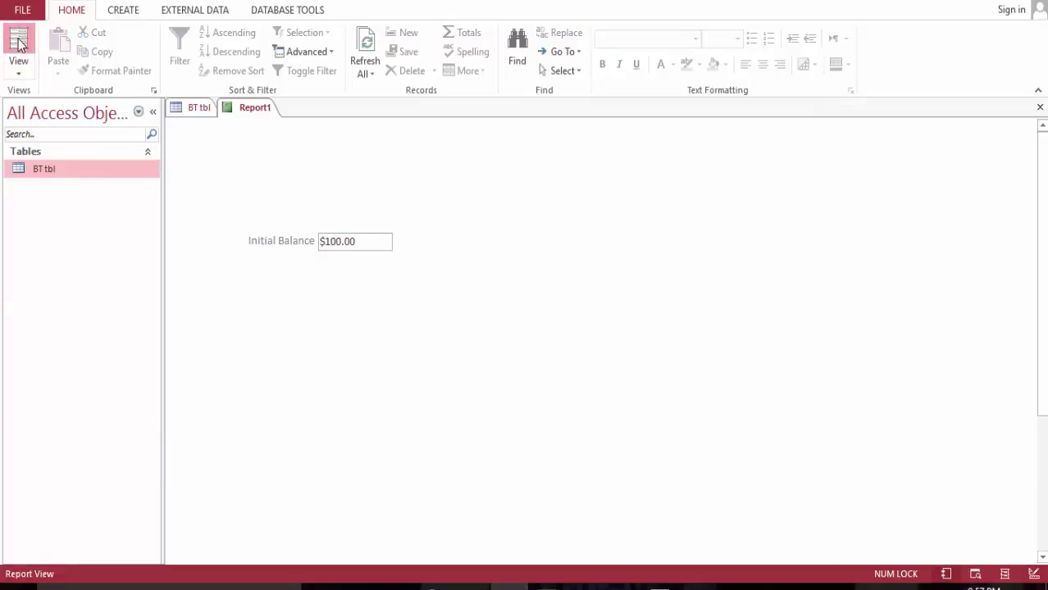
{"action": "left_click", "coordinate": [20, 45]}
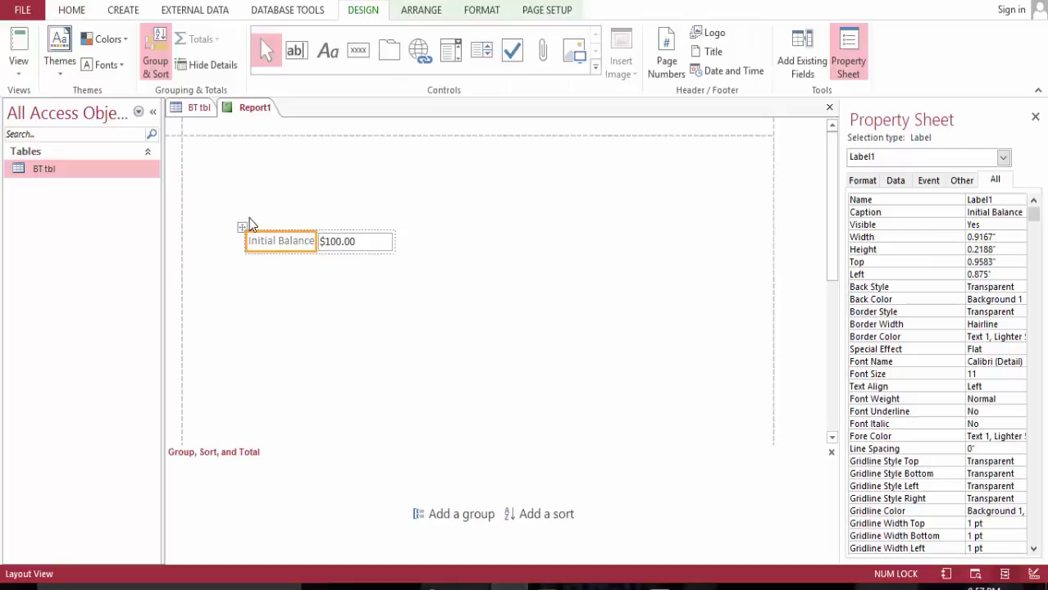
{"action": "left_click", "coordinate": [427, 10]}
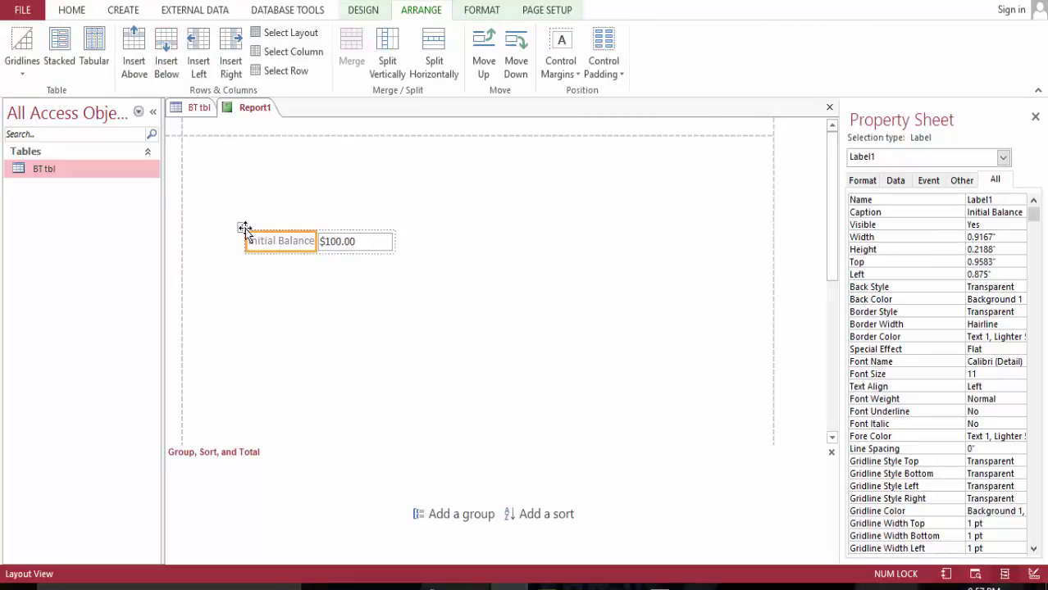
{"action": "left_click_drag", "start_coordinate": [244, 228], "coordinate": [214, 164]}
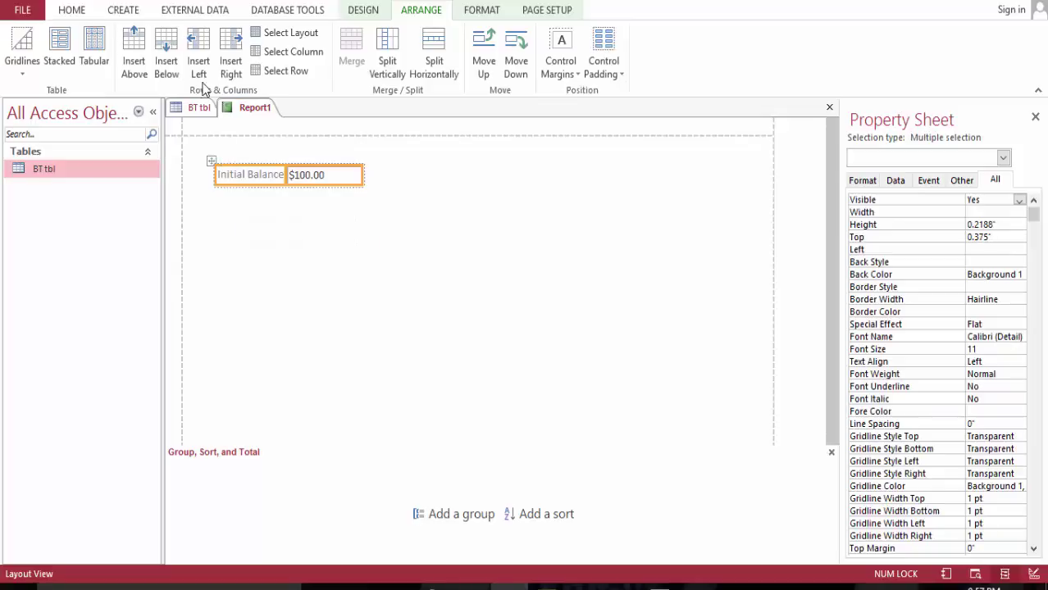
- Insert empty rows above and below the Initial Balance row
{"action": "left_click", "coordinate": [246, 244]}
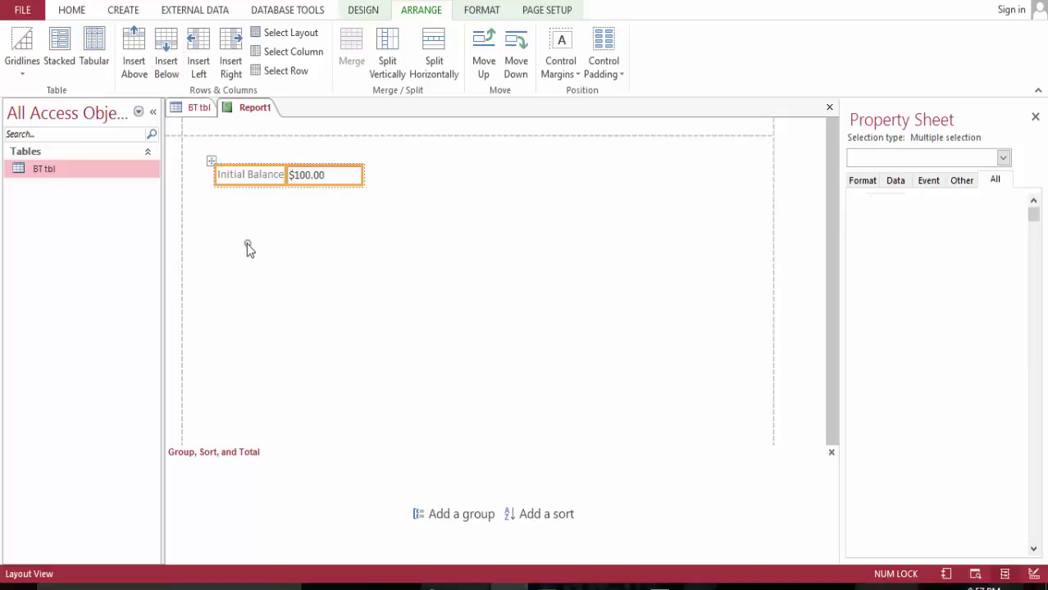
{"action": "left_click", "coordinate": [232, 161]}
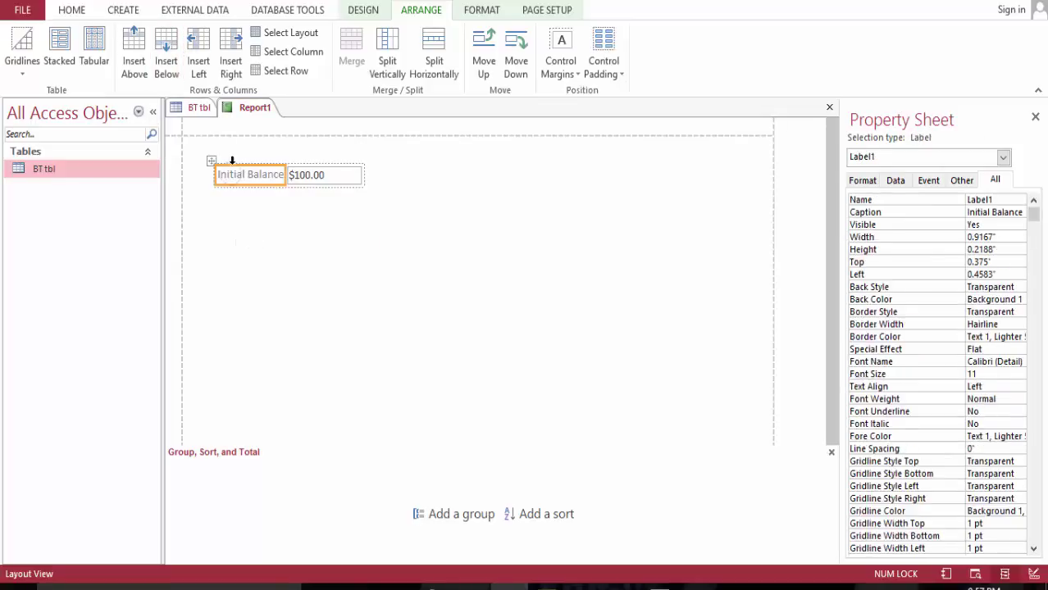
{"action": "left_click", "coordinate": [141, 46]}
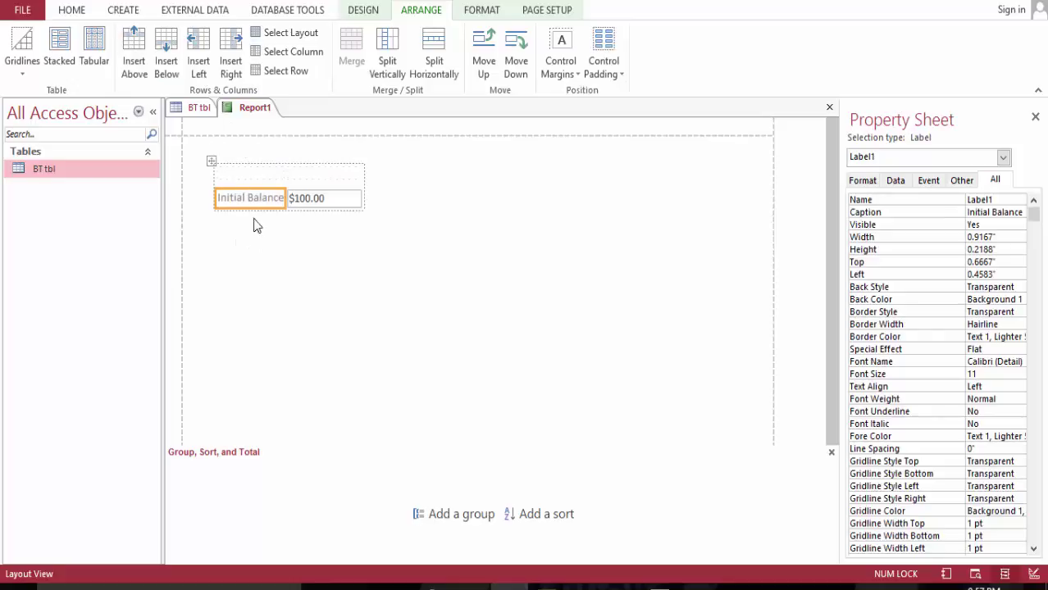
{"action": "left_click", "coordinate": [168, 51]}
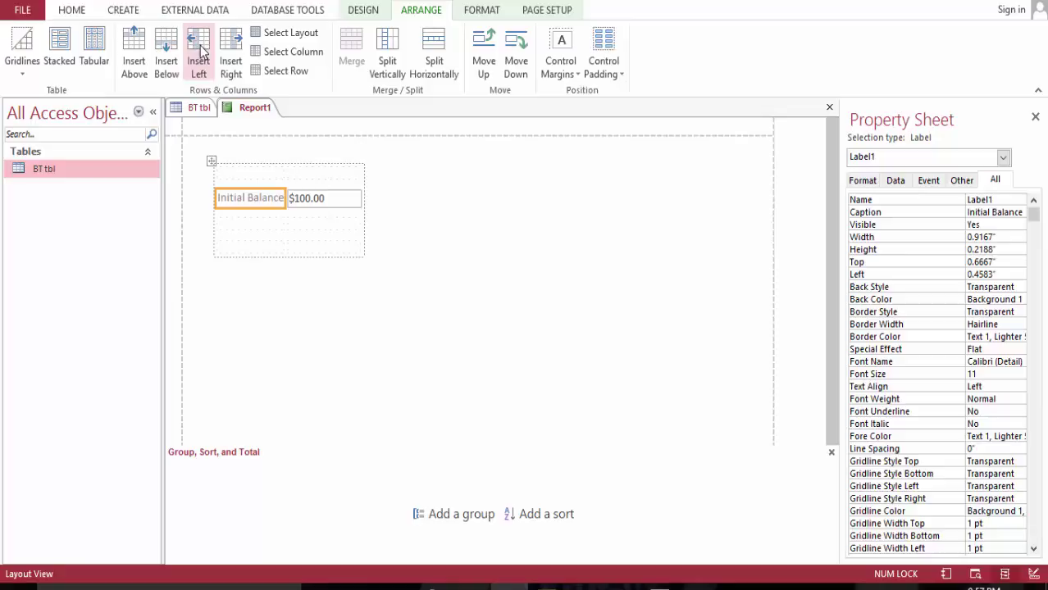
- Insert an empty column to the right of the $100.00 value box
{"action": "left_click", "coordinate": [203, 51]}
{"action": "key", "text": "ctrl+z"}
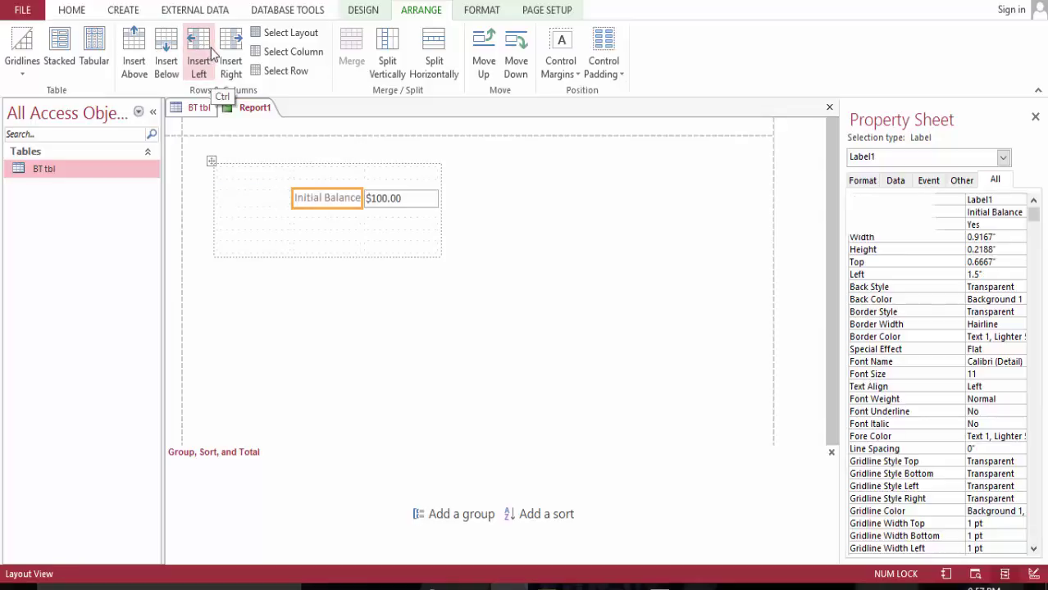
{"action": "left_click", "coordinate": [232, 51]}
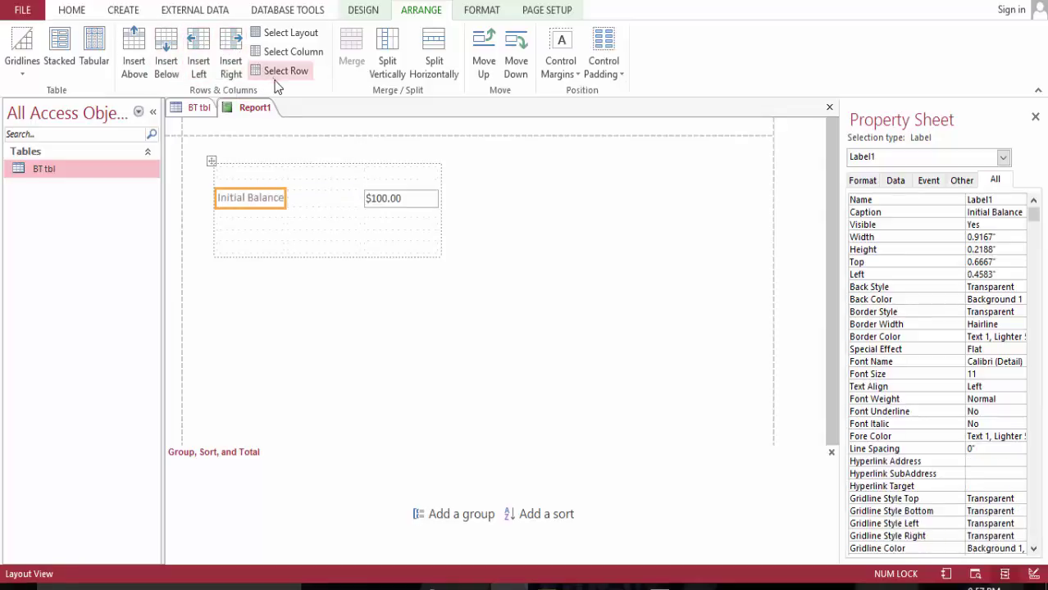
{"action": "key", "text": "ctrl+z"}
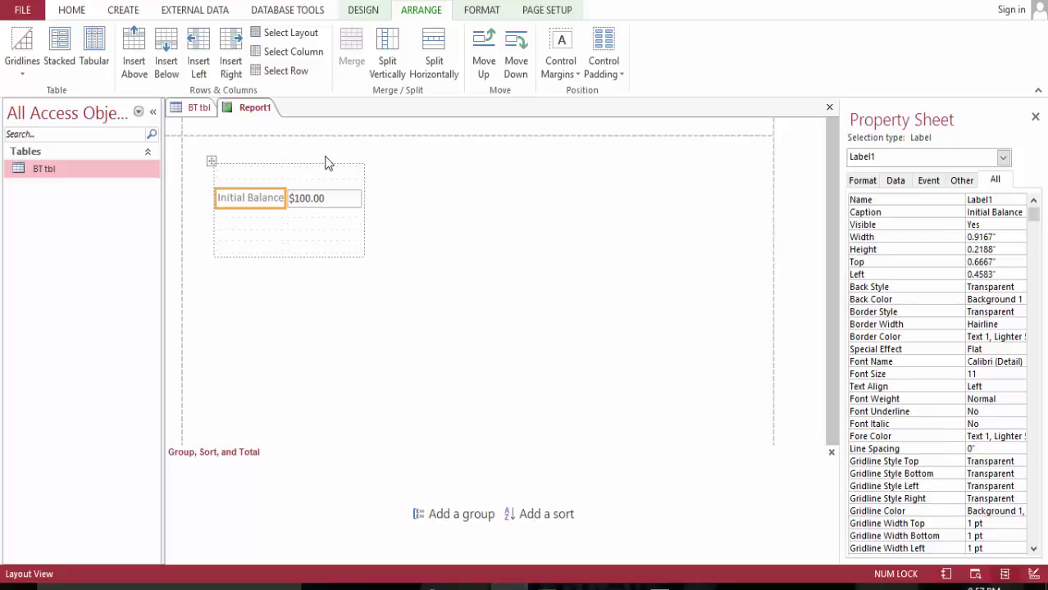
{"action": "left_click", "coordinate": [340, 201]}
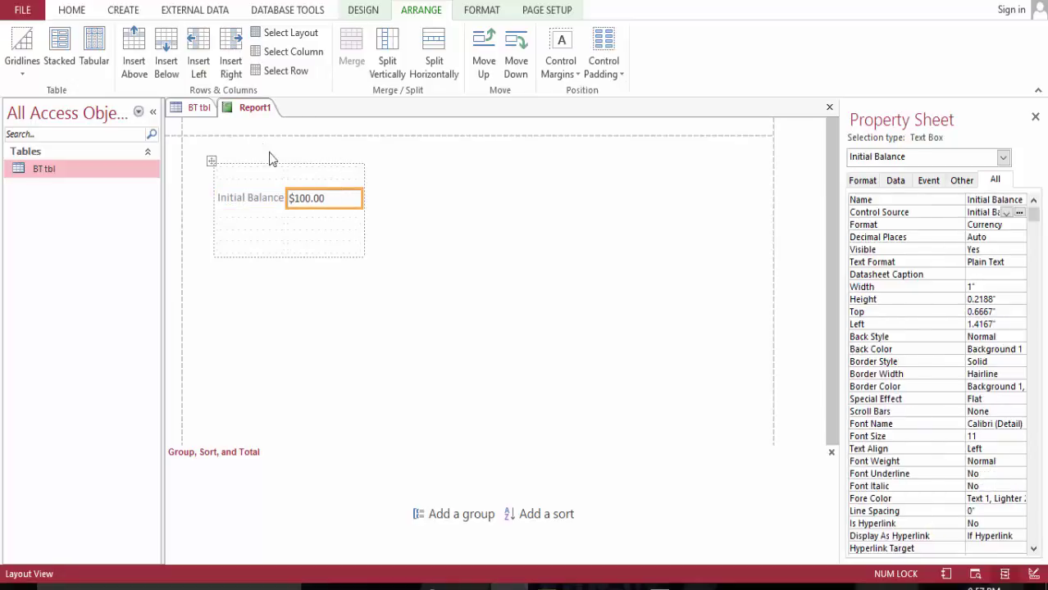
{"action": "left_click", "coordinate": [231, 51]}
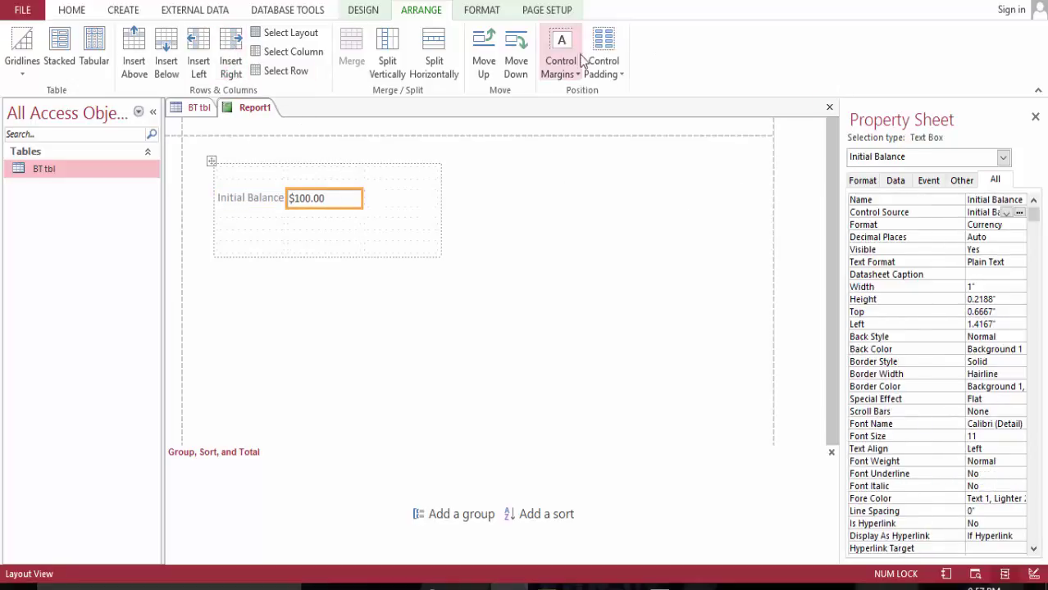
{"action": "left_click", "coordinate": [488, 11]}
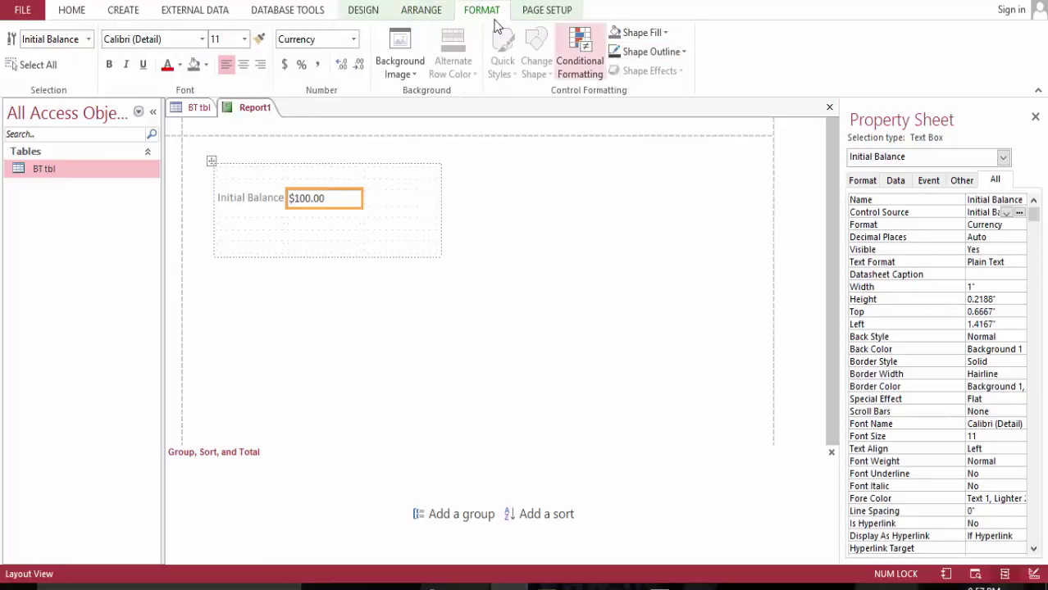
- Place the Deposit, Withdrawal and Ending Balance fields in rows beneath Initial Balance
{"action": "left_click", "coordinate": [382, 9]}
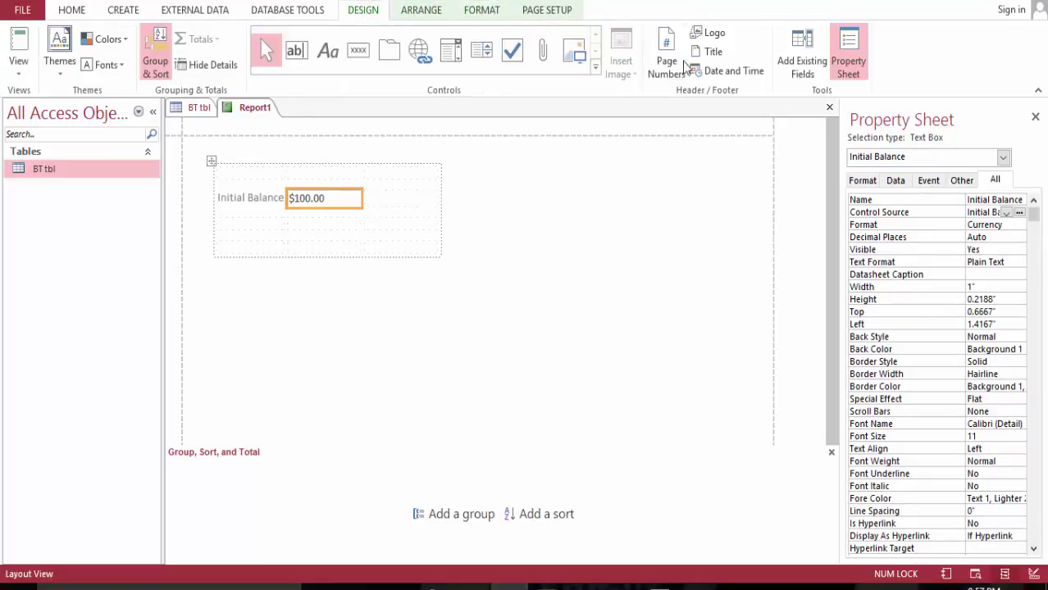
{"action": "left_click", "coordinate": [802, 54]}
{"action": "left_click_drag", "start_coordinate": [885, 258], "coordinate": [259, 219]}
{"action": "left_click_drag", "start_coordinate": [872, 274], "coordinate": [265, 252]}
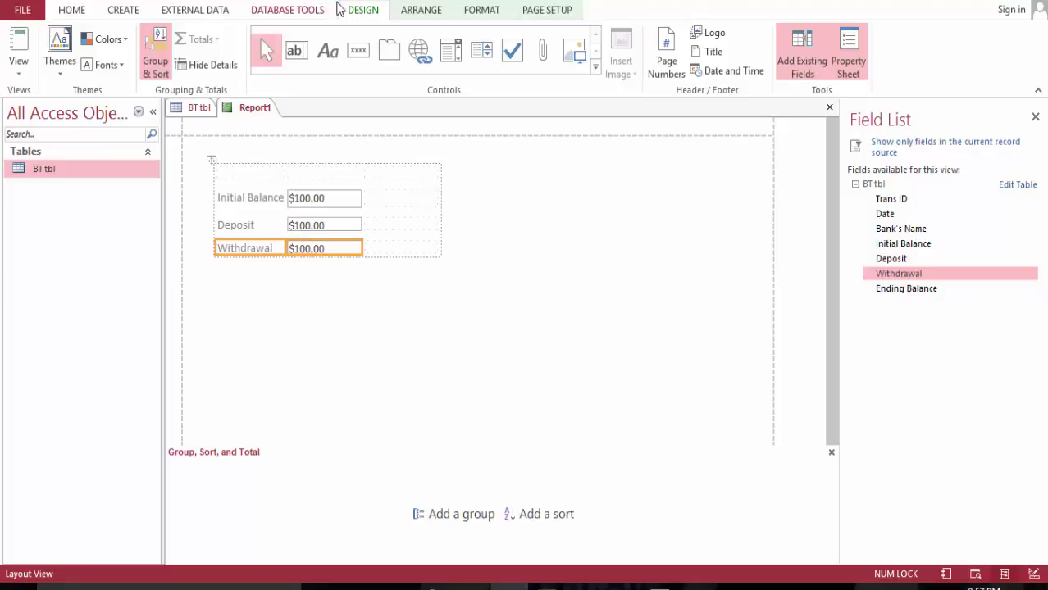
{"action": "left_click", "coordinate": [418, 12]}
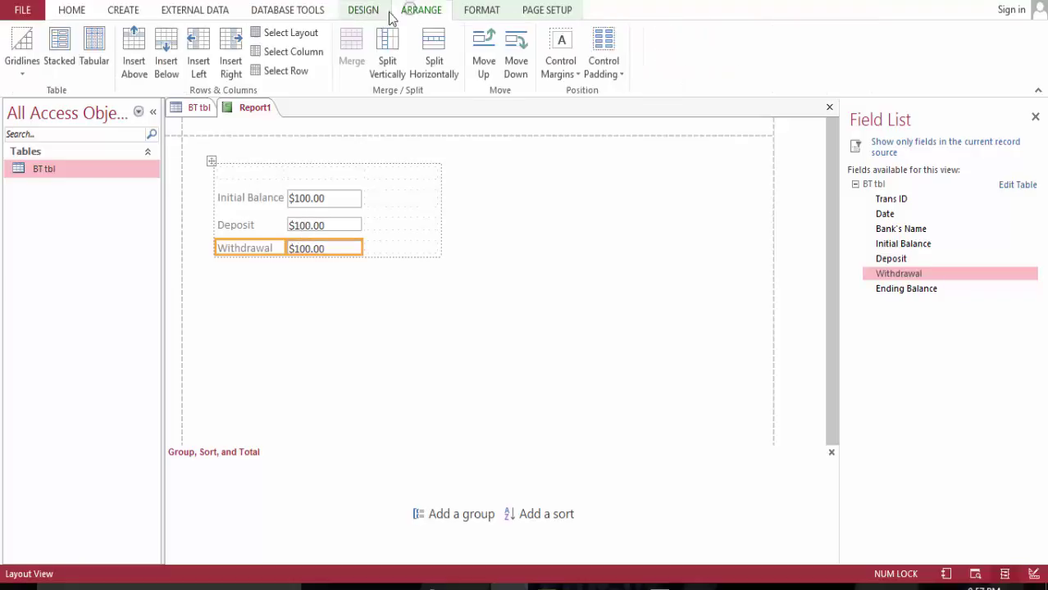
{"action": "left_click", "coordinate": [167, 62]}
{"action": "left_click", "coordinate": [170, 61]}
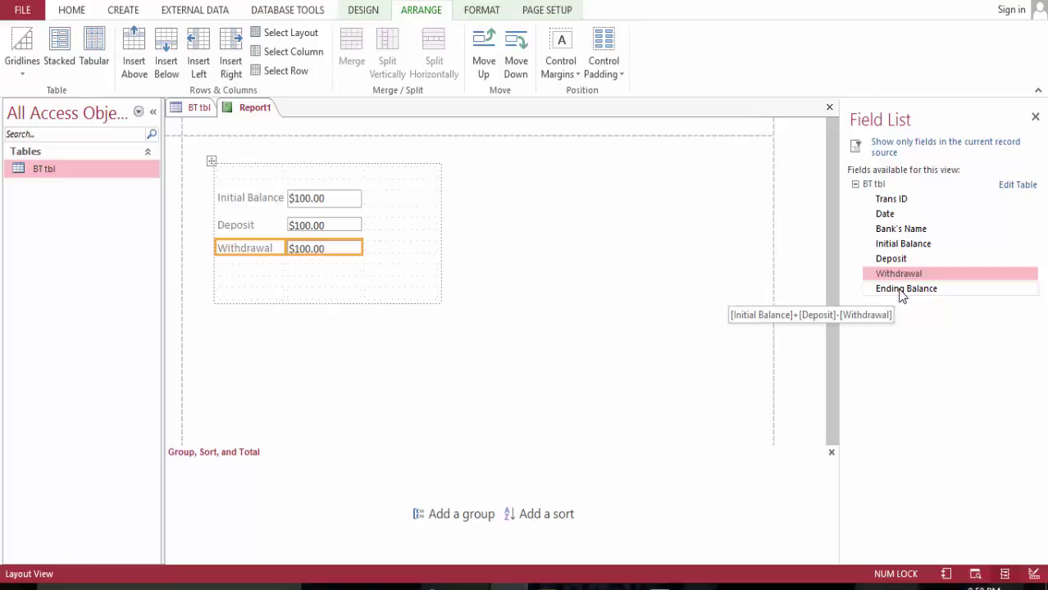
{"action": "left_click_drag", "start_coordinate": [900, 297], "coordinate": [271, 258]}
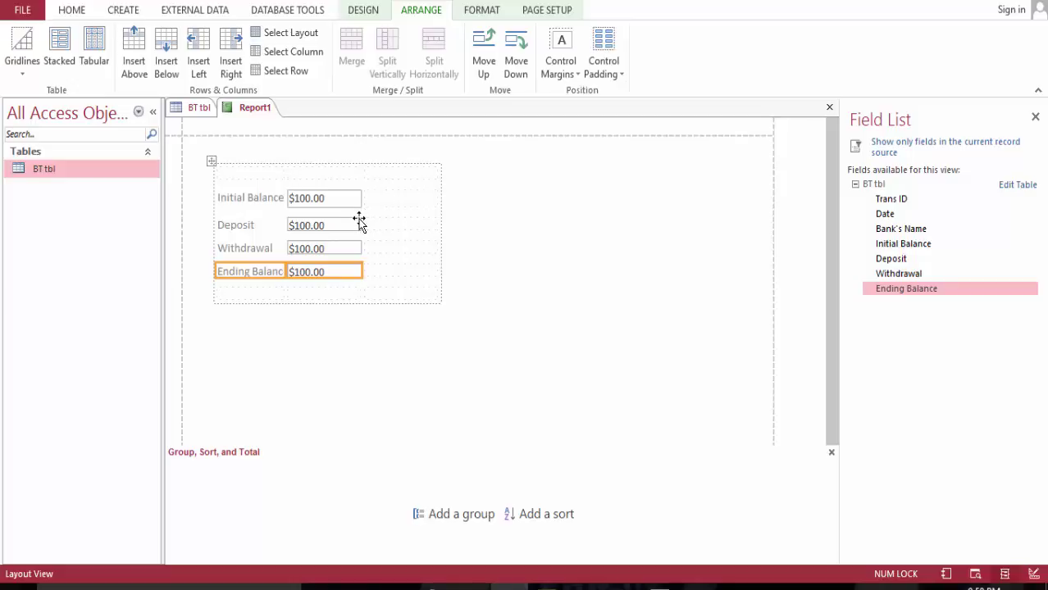
- Type 'Summary' in the empty cell above Initial Balance and make it bold
{"action": "left_click", "coordinate": [259, 173]}
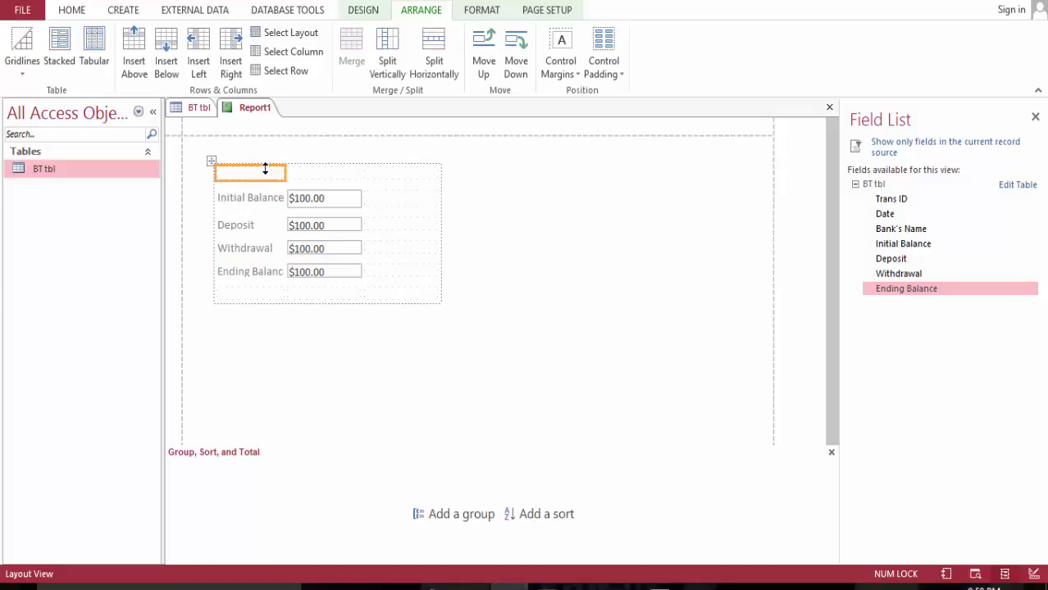
{"action": "left_click", "coordinate": [264, 168]}
{"action": "type", "text": "Summary"}
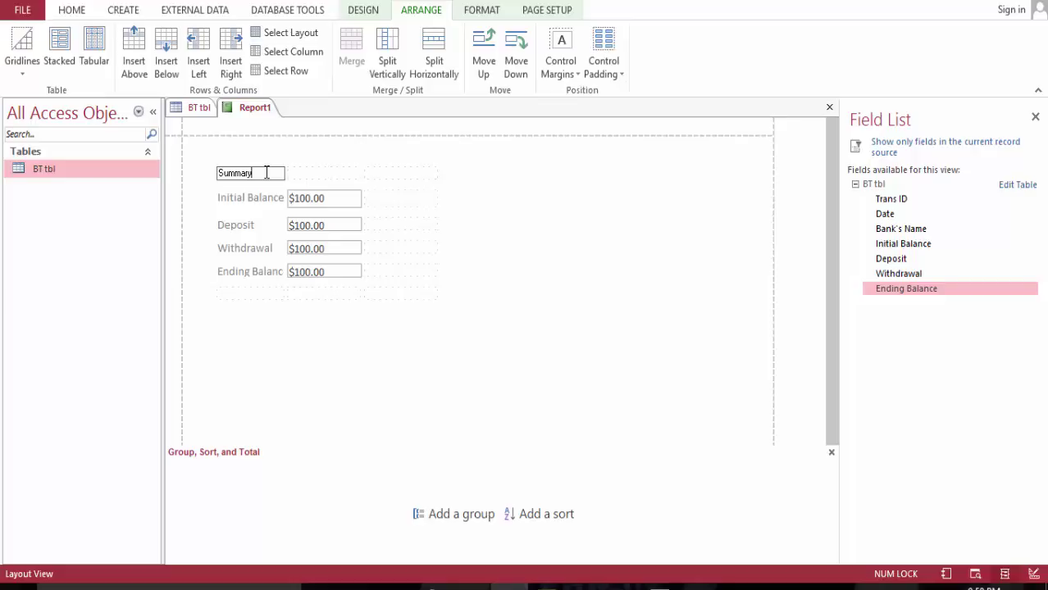
{"action": "left_click", "coordinate": [496, 289]}
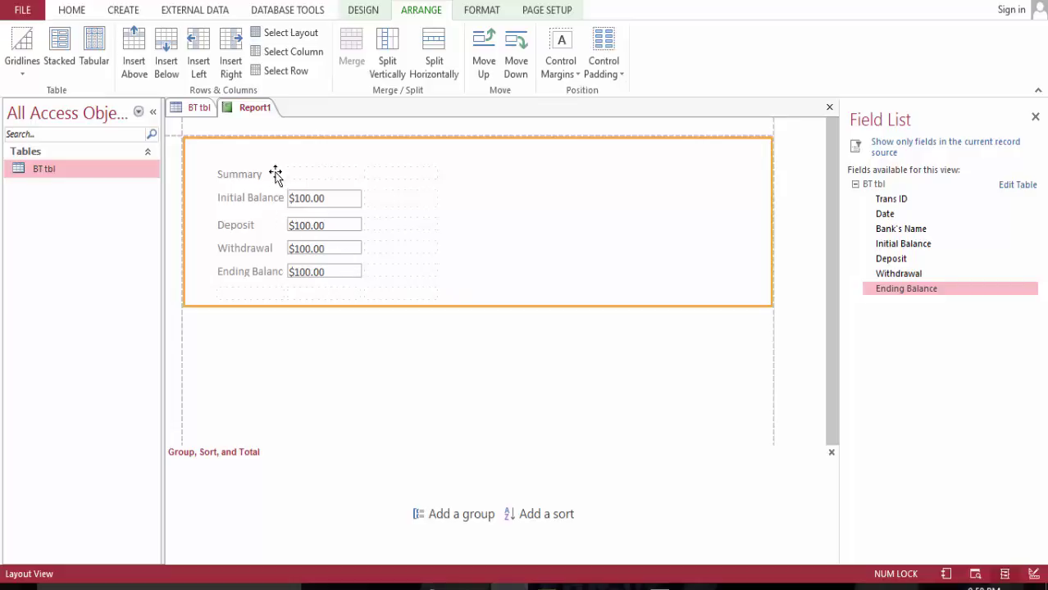
{"action": "left_click", "coordinate": [246, 175]}
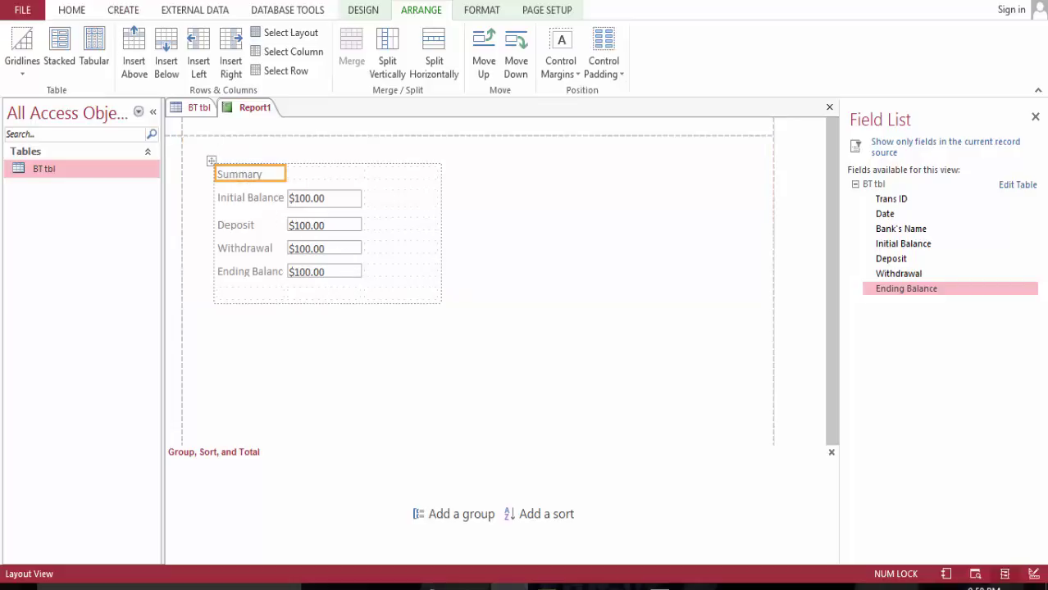
{"action": "left_click", "coordinate": [72, 9]}
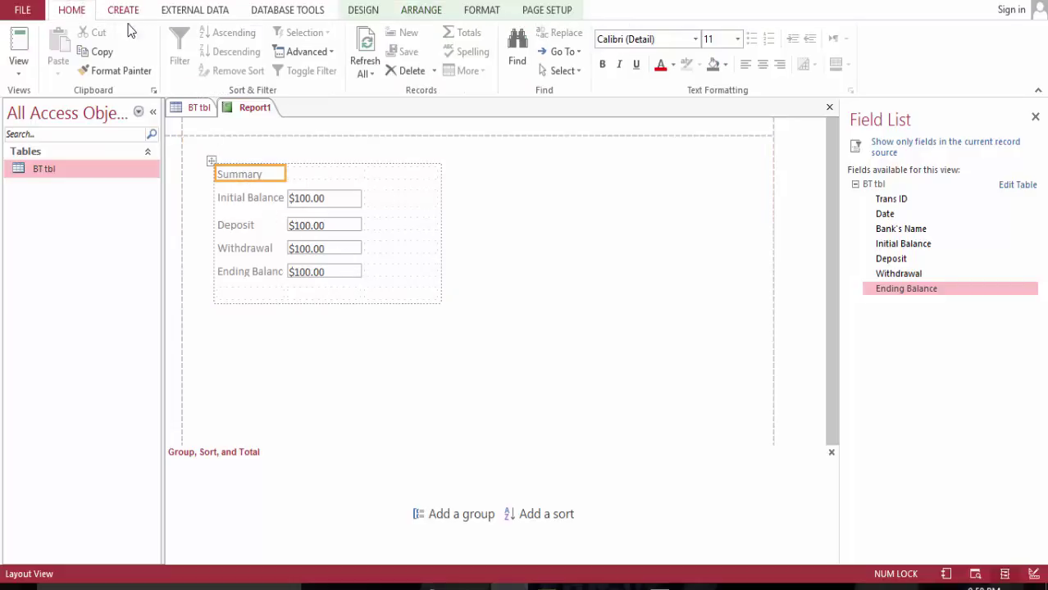
{"action": "left_click", "coordinate": [603, 64]}
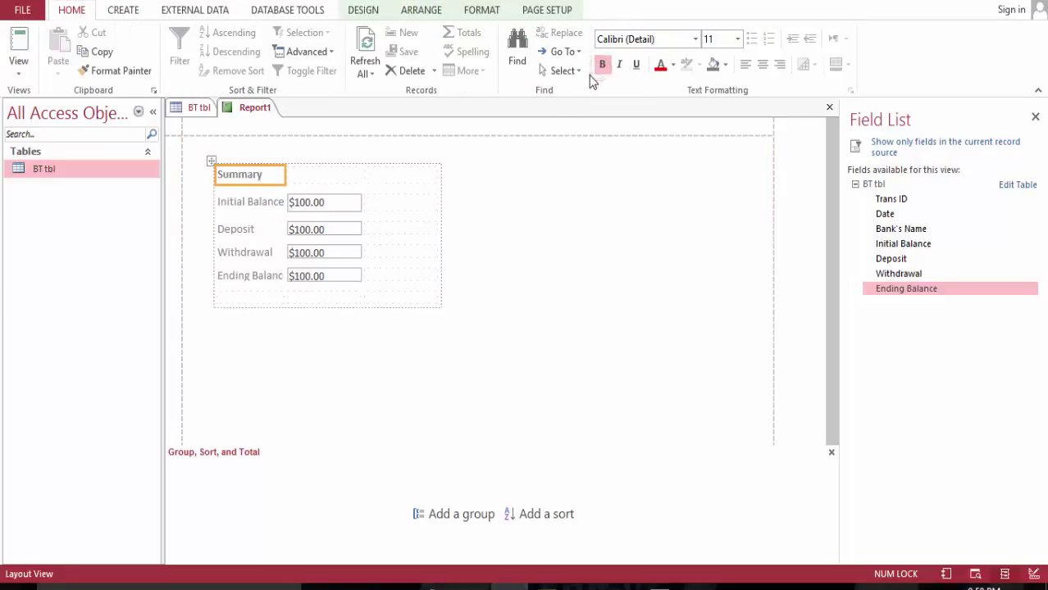
{"action": "left_click", "coordinate": [352, 201]}
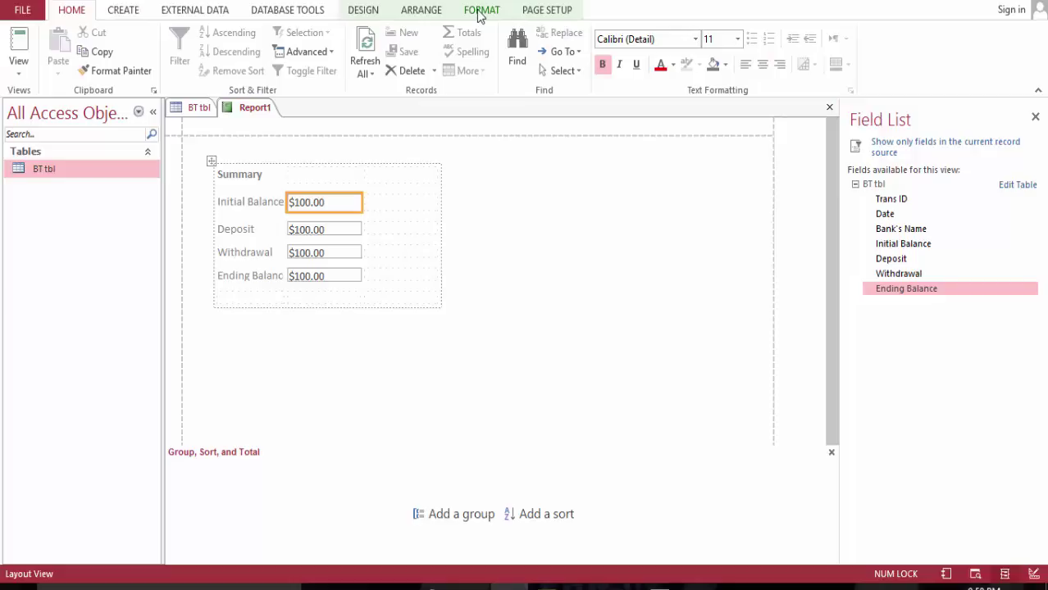
{"action": "left_click", "coordinate": [366, 12]}
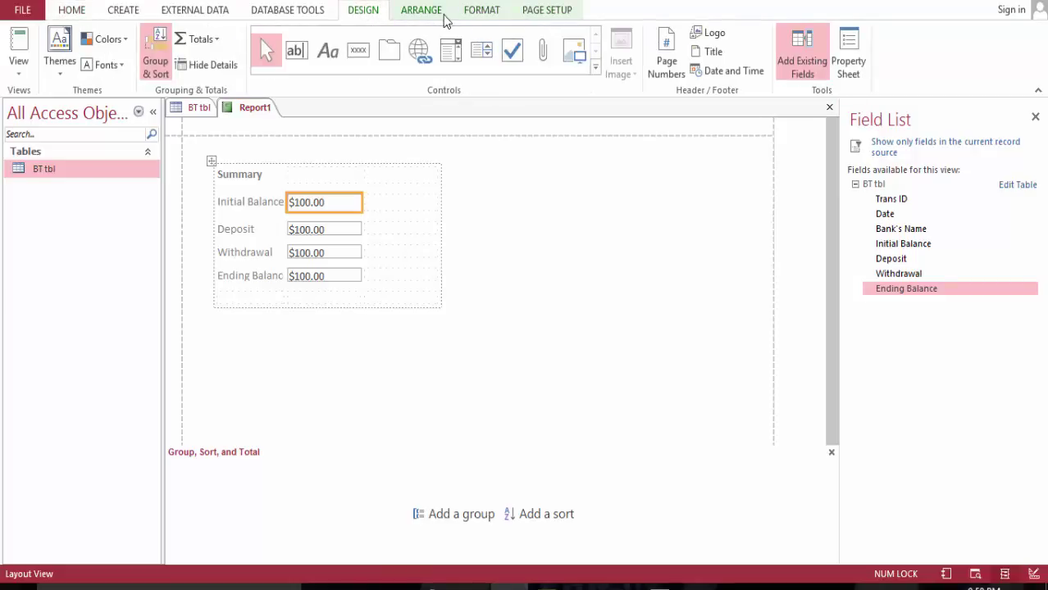
- Wrap the Initial Balance control source in Sum( ) and dismiss the invalid syntax warning
{"action": "left_click", "coordinate": [853, 57]}
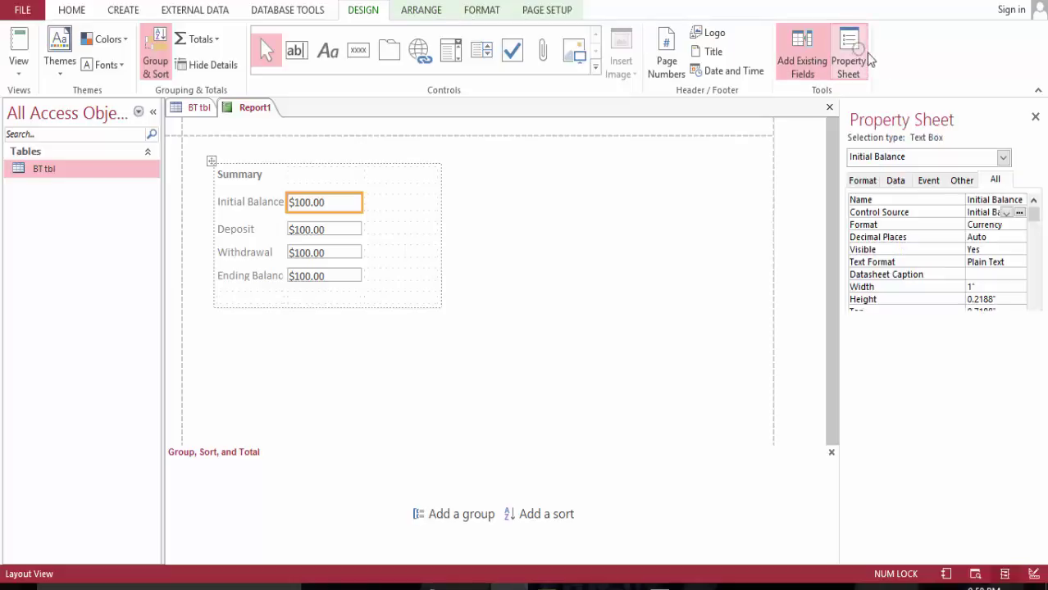
{"action": "left_click", "coordinate": [1018, 213]}
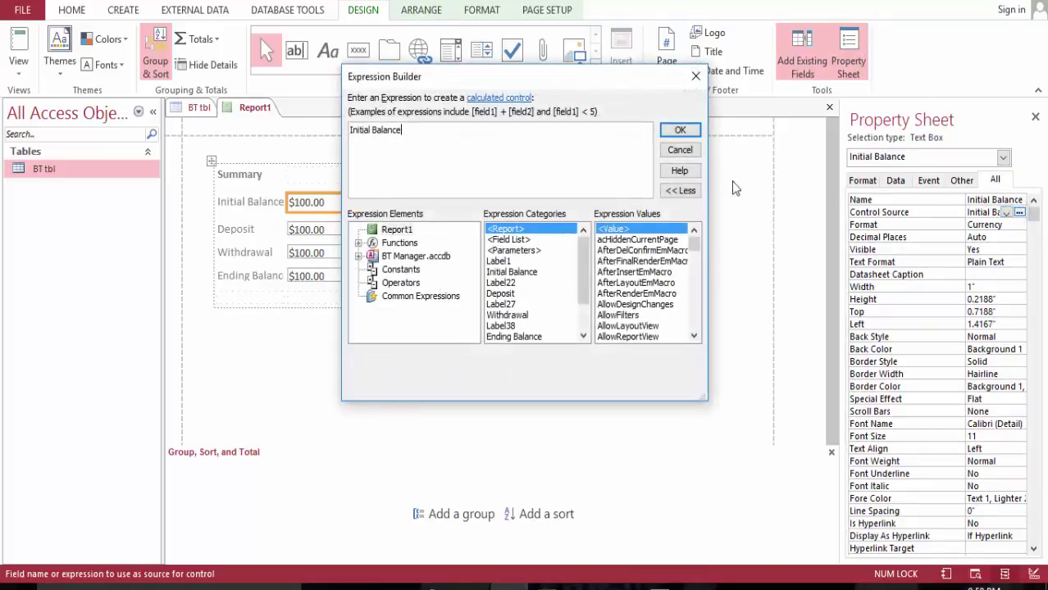
{"action": "left_click", "coordinate": [351, 130]}
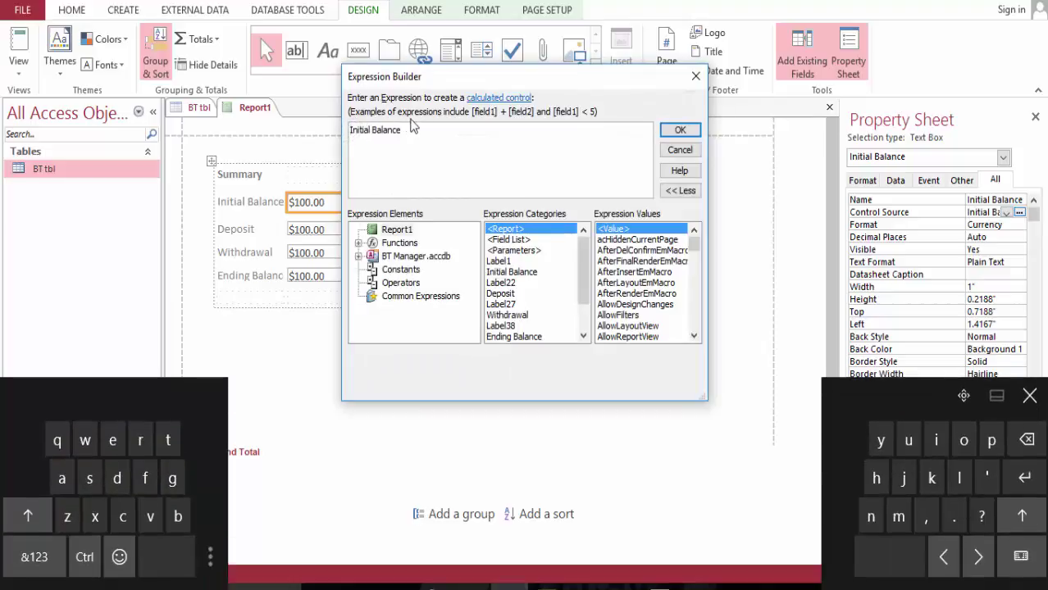
{"action": "type", "text": "S"}
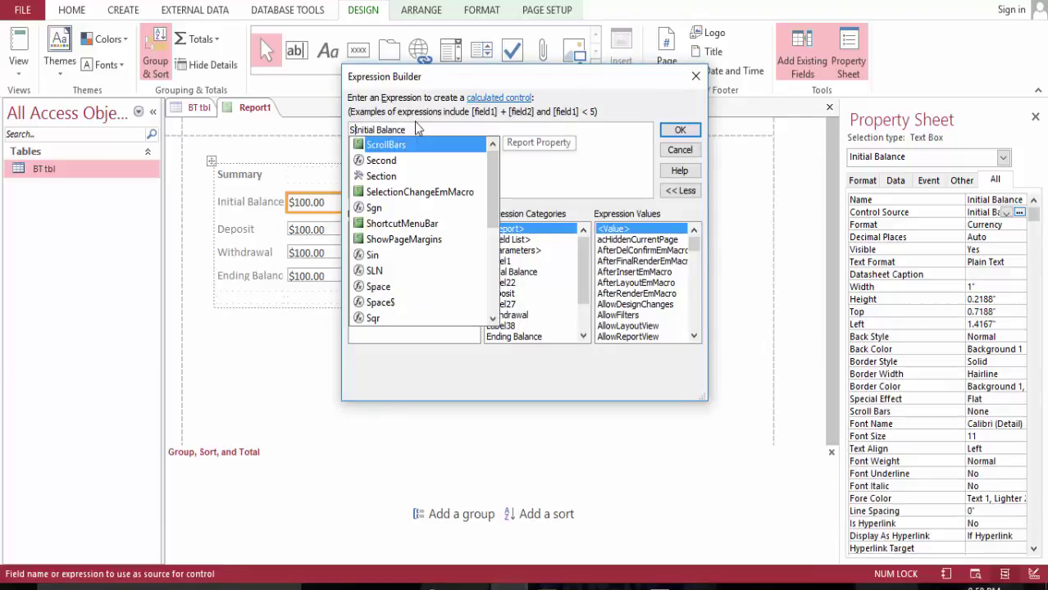
{"action": "type", "text": "u"}
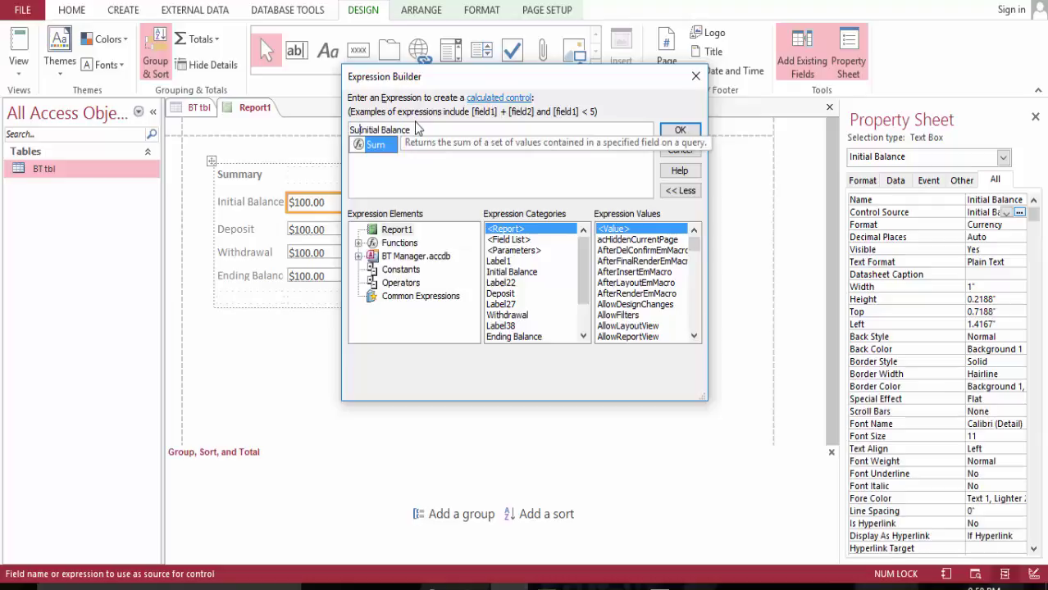
{"action": "type", "text": "m("}
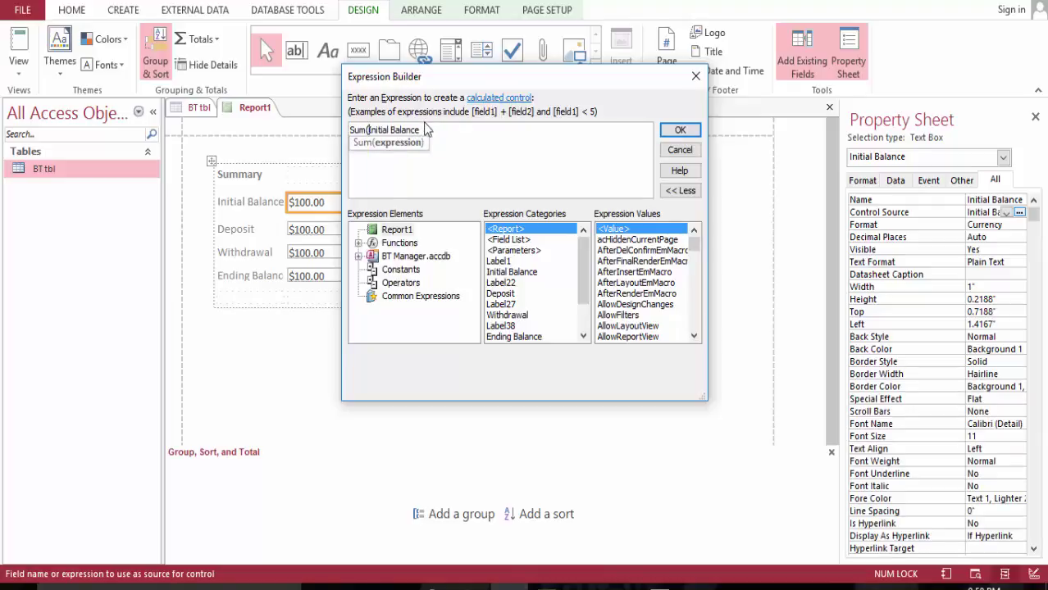
{"action": "left_click", "coordinate": [426, 129]}
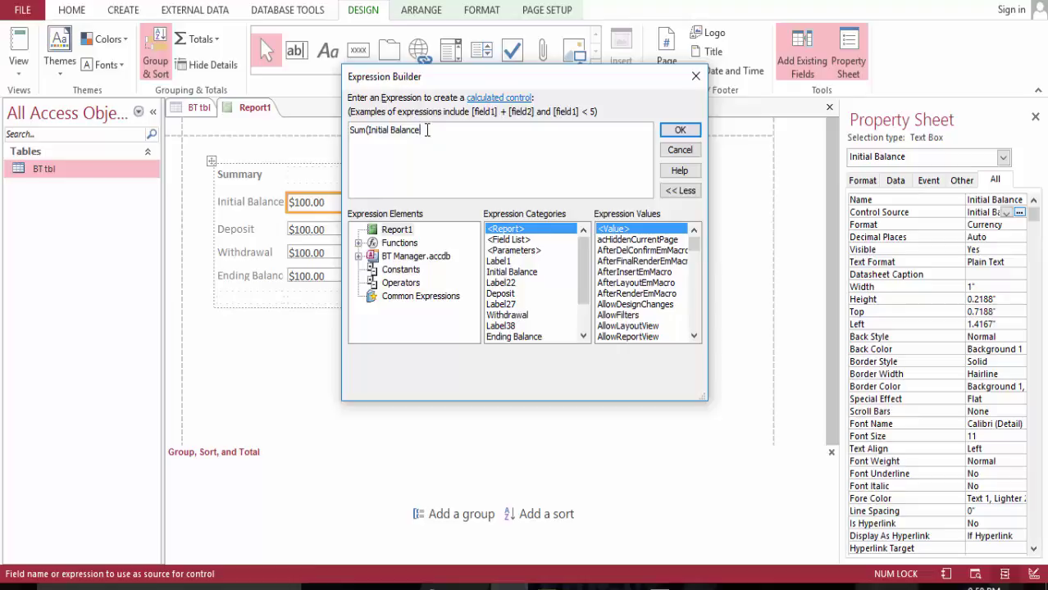
{"action": "type", "text": ")"}
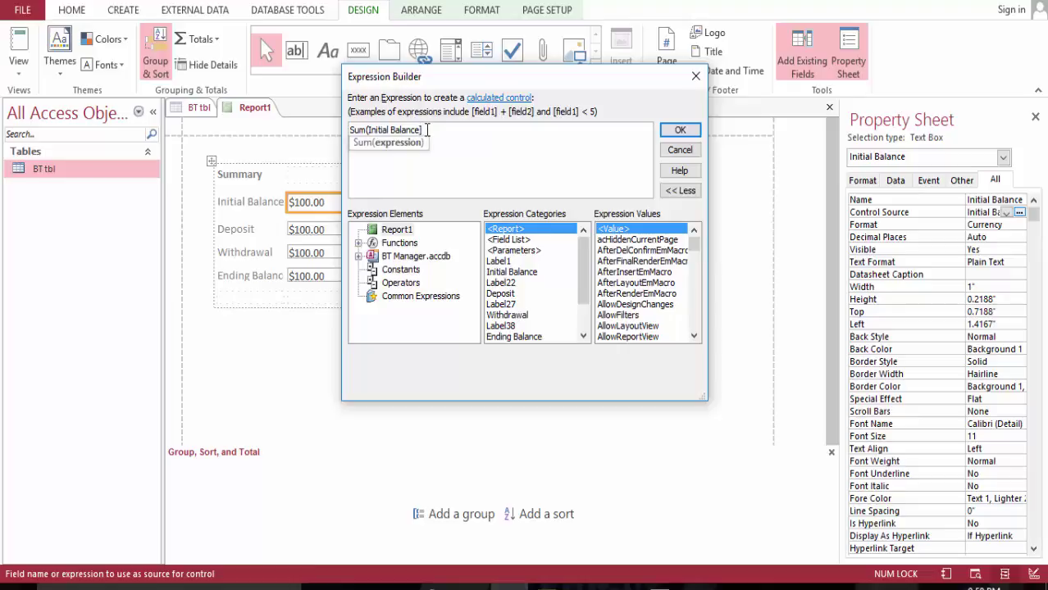
{"action": "left_click", "coordinate": [422, 129]}
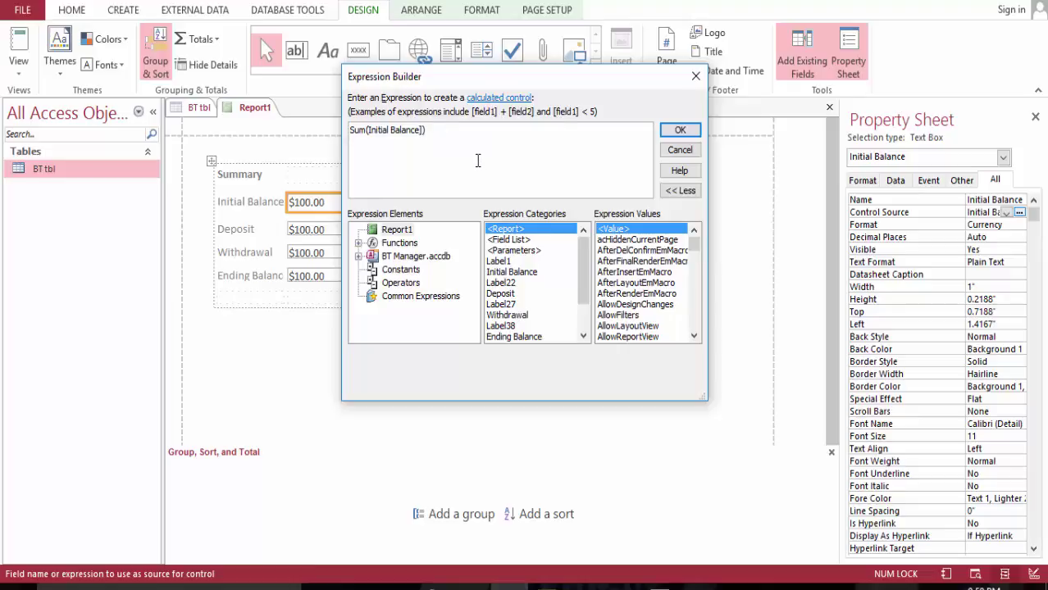
{"action": "type", "text": "]"}
{"action": "key", "text": "Delete"}
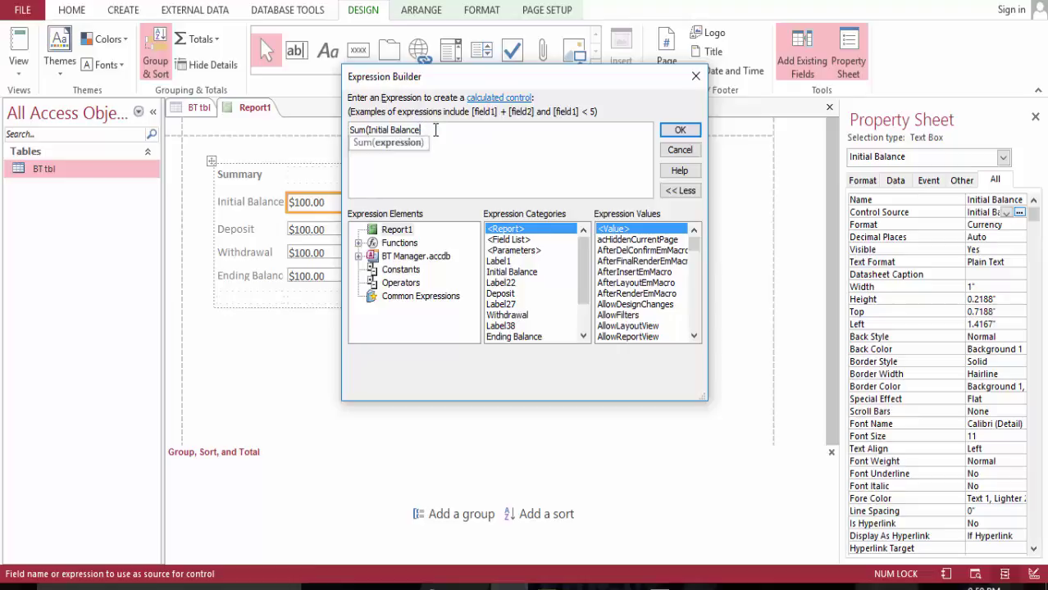
{"action": "type", "text": ")"}
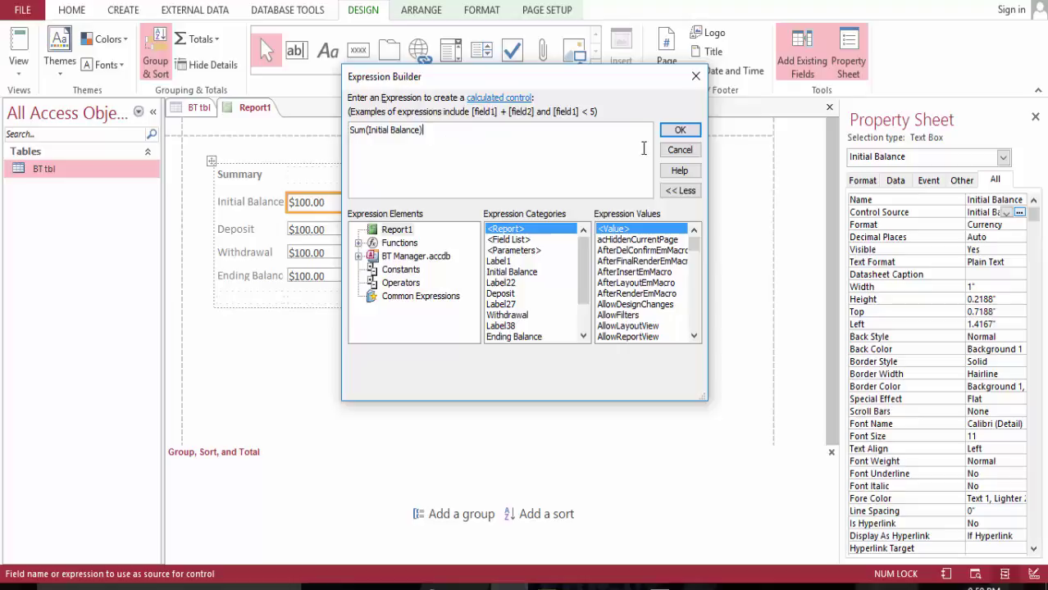
{"action": "left_click", "coordinate": [677, 131]}
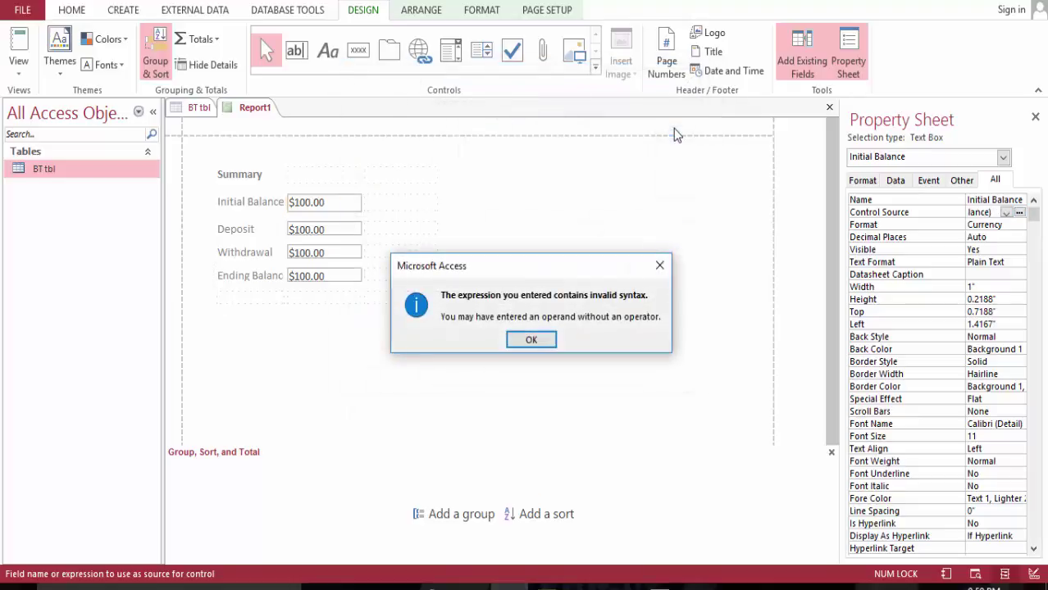
{"action": "left_click", "coordinate": [530, 341]}
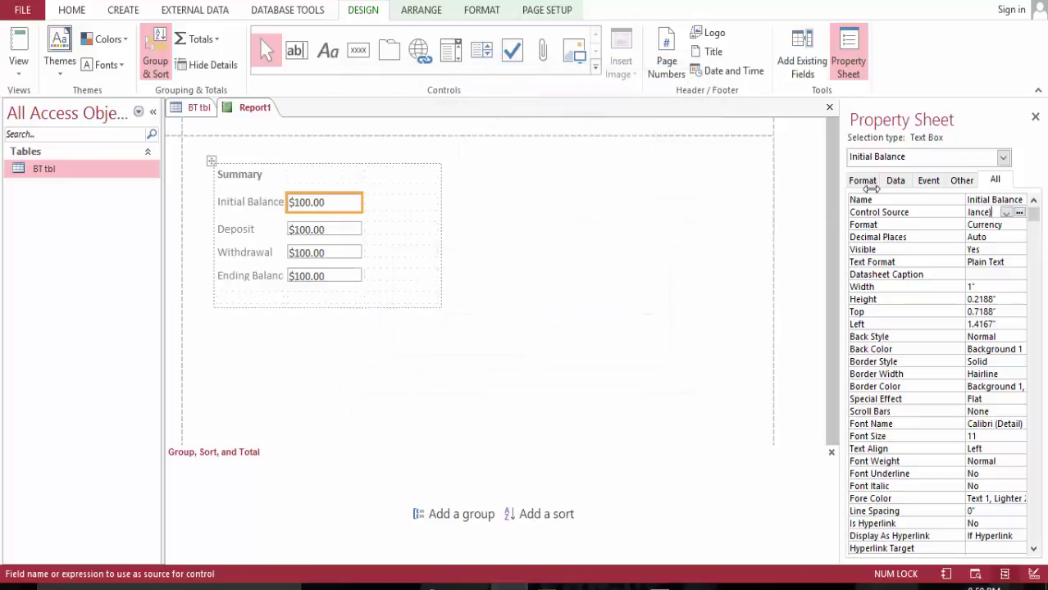
- Add the missing brackets so the control source reads =Sum([Initial Balance])
{"action": "left_click", "coordinate": [1019, 212]}
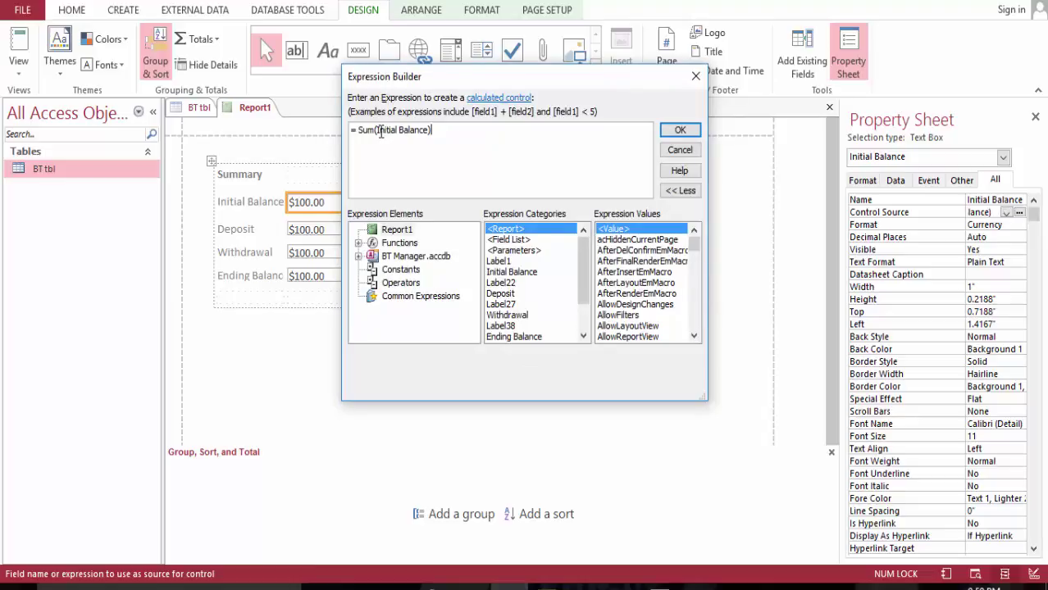
{"action": "left_click", "coordinate": [377, 130]}
{"action": "type", "text": "["}
{"action": "left_click", "coordinate": [433, 130]}
{"action": "type", "text": "]"}
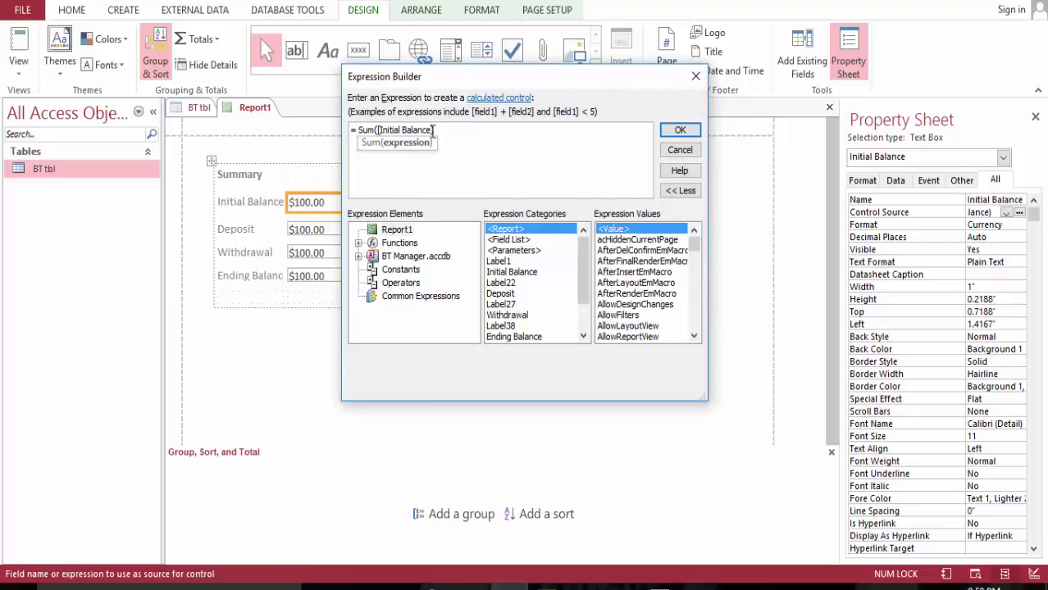
{"action": "type", "text": "]"}
{"action": "left_click", "coordinate": [680, 132]}
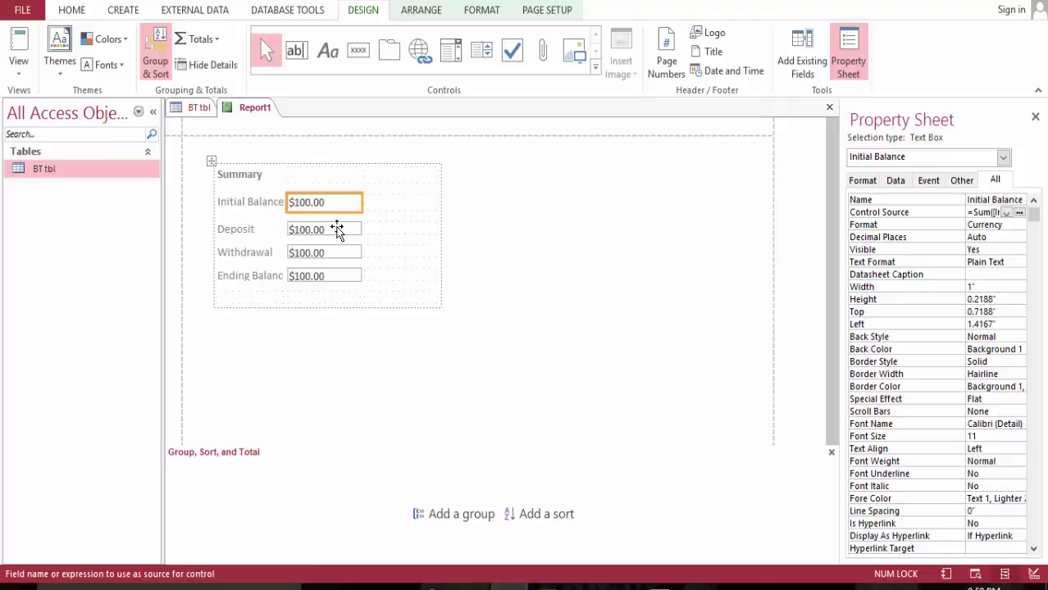
- Change the Deposit box's control source to =Sum([Deposit])
{"action": "left_click", "coordinate": [337, 230]}
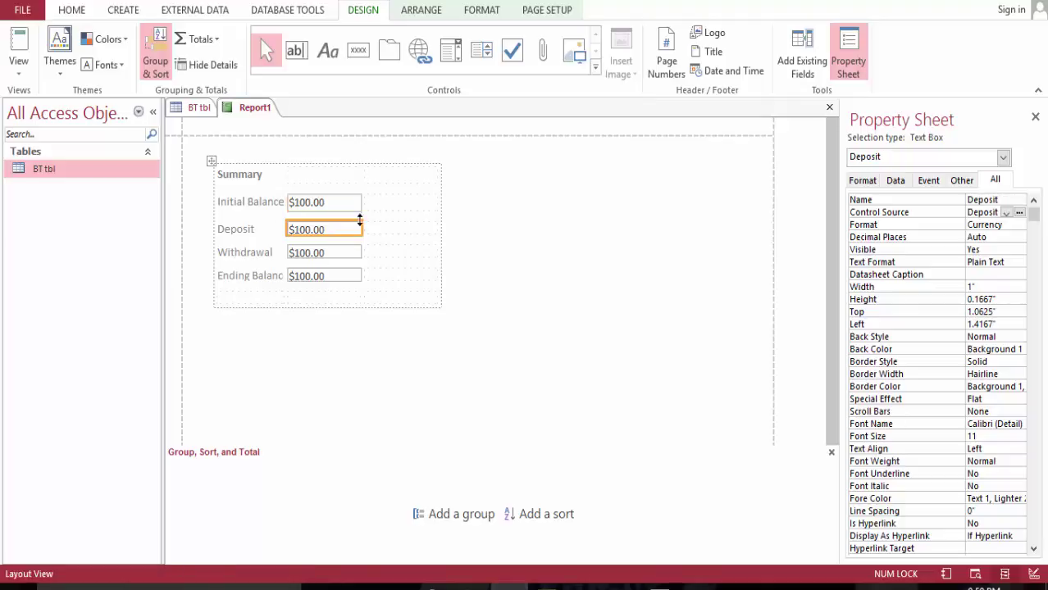
{"action": "left_click", "coordinate": [1019, 213]}
{"action": "left_click_drag", "start_coordinate": [442, 136], "coordinate": [310, 132]}
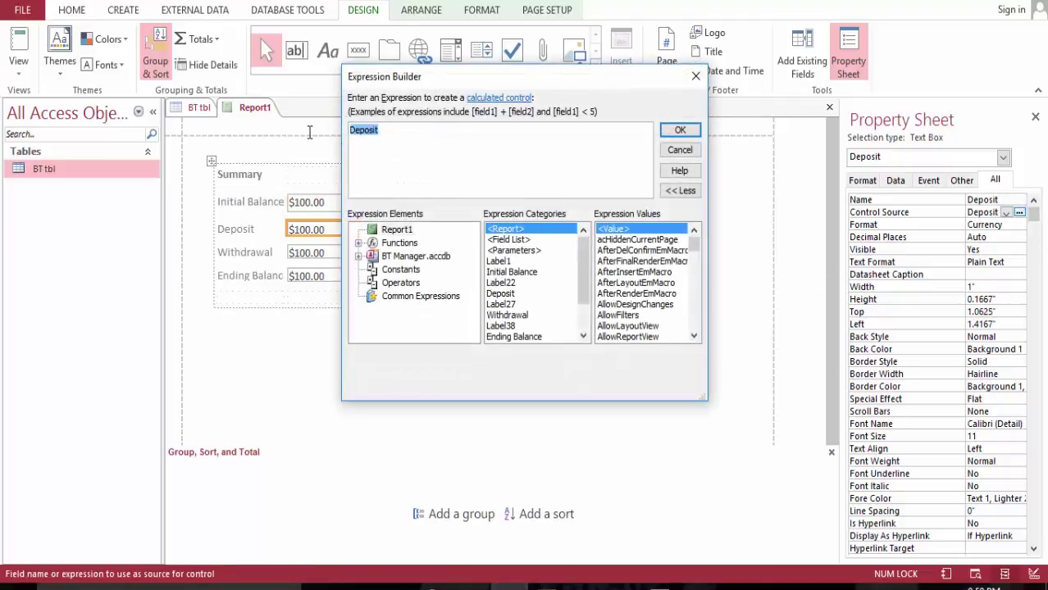
{"action": "type", "text": "sum"}
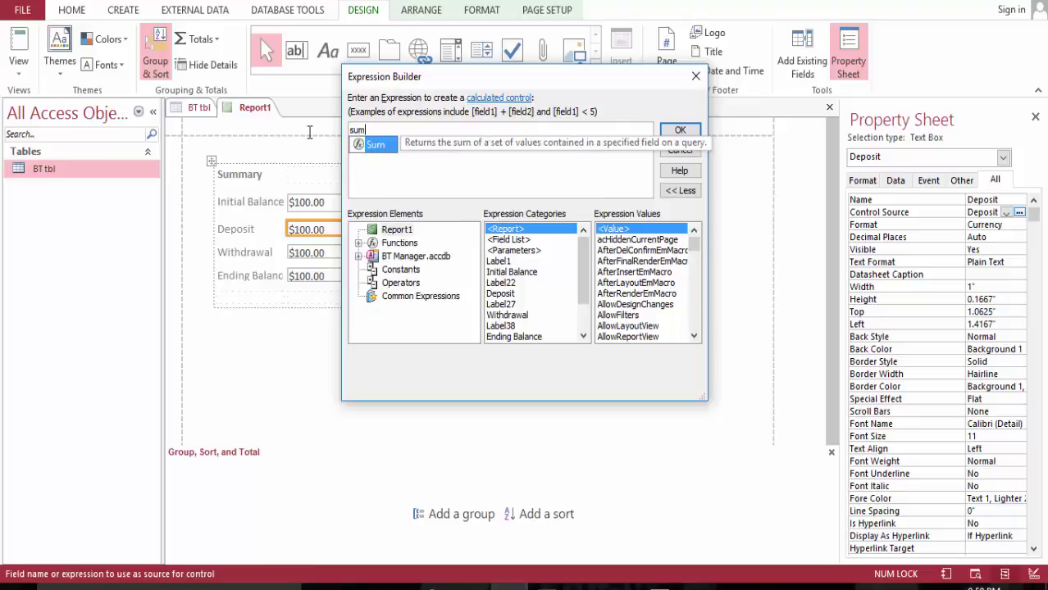
{"action": "key", "text": "Tab"}
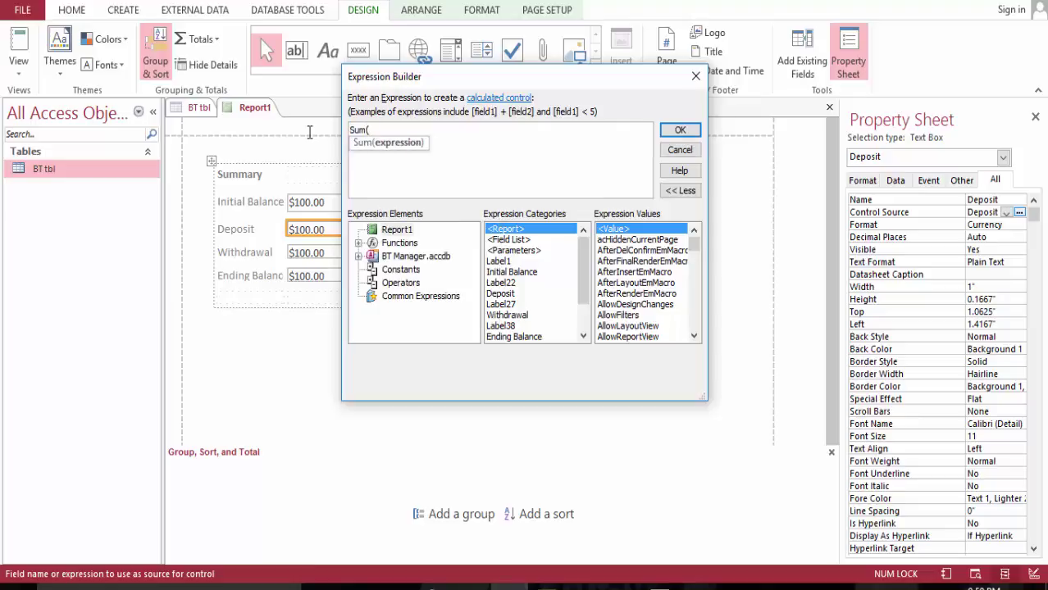
{"action": "type", "text": "de"}
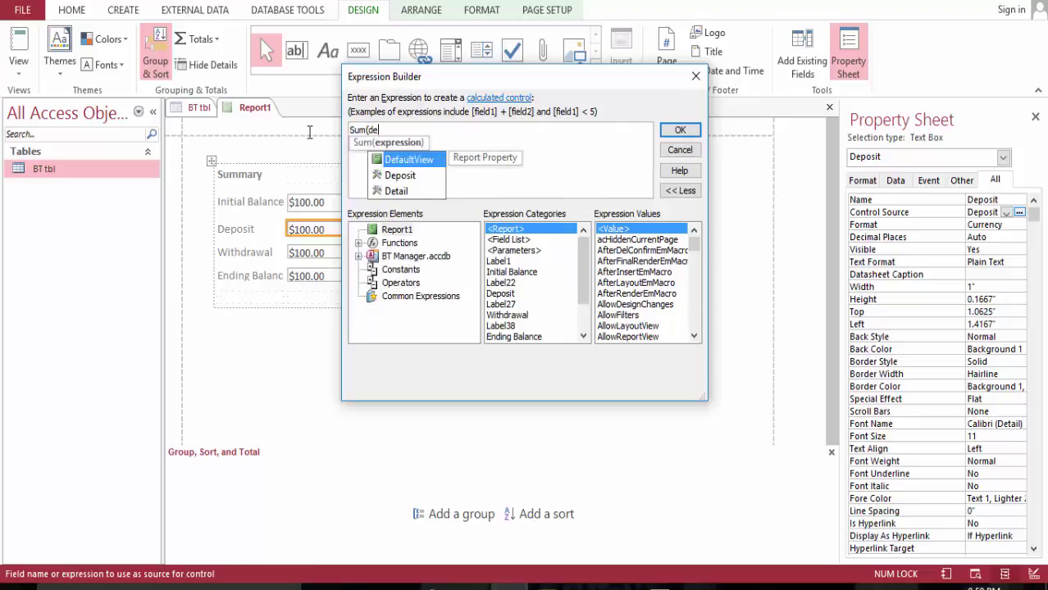
{"action": "double_click", "coordinate": [410, 179]}
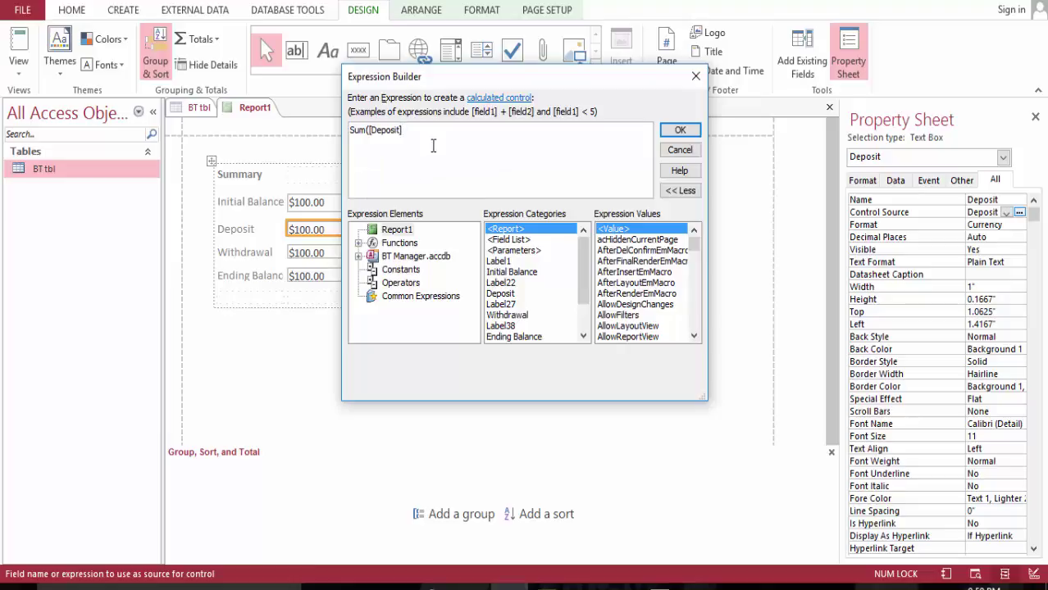
{"action": "type", "text": ")"}
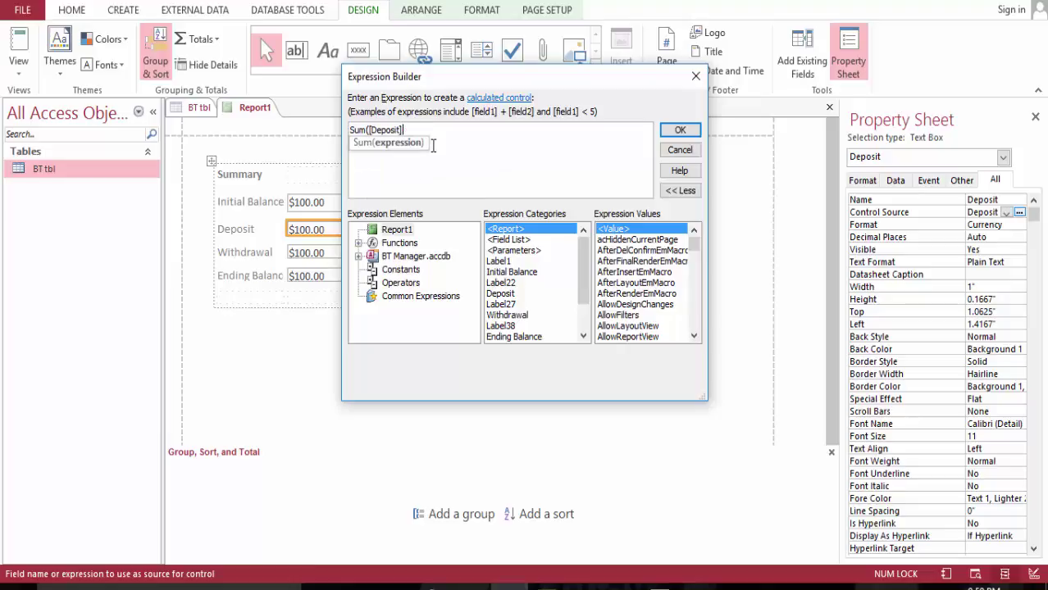
{"action": "left_click", "coordinate": [680, 131]}
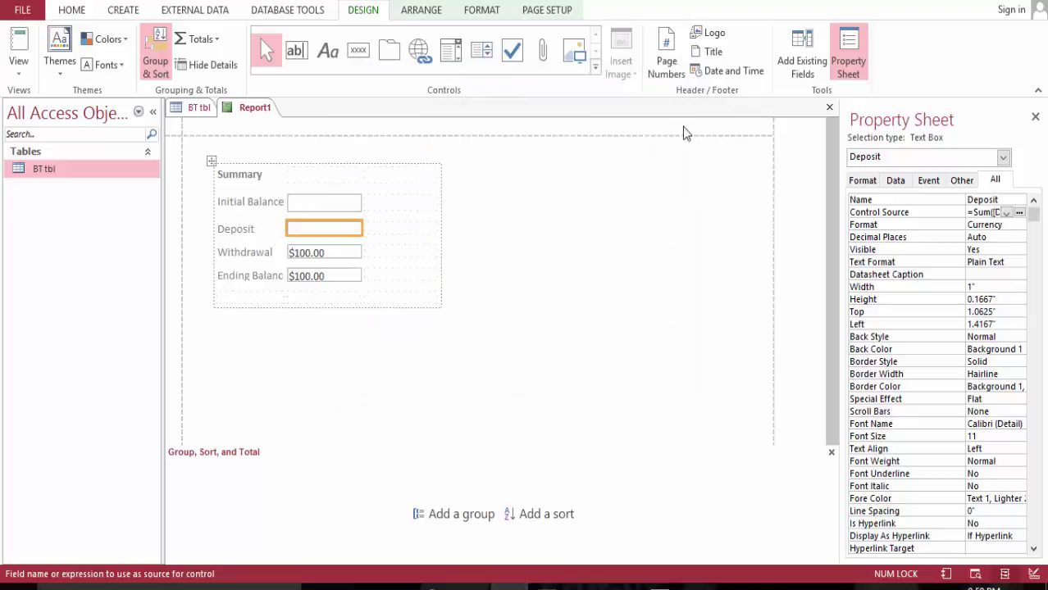
- Change the Withdrawal box's control source to =Sum([Withdrawal])
{"action": "left_click", "coordinate": [334, 255]}
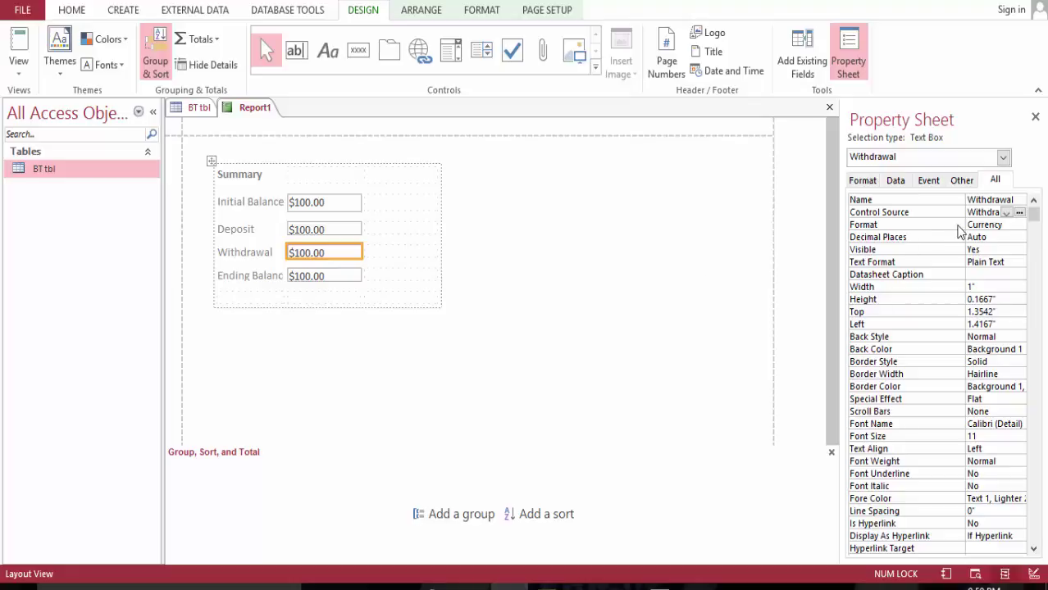
{"action": "left_click", "coordinate": [1019, 213]}
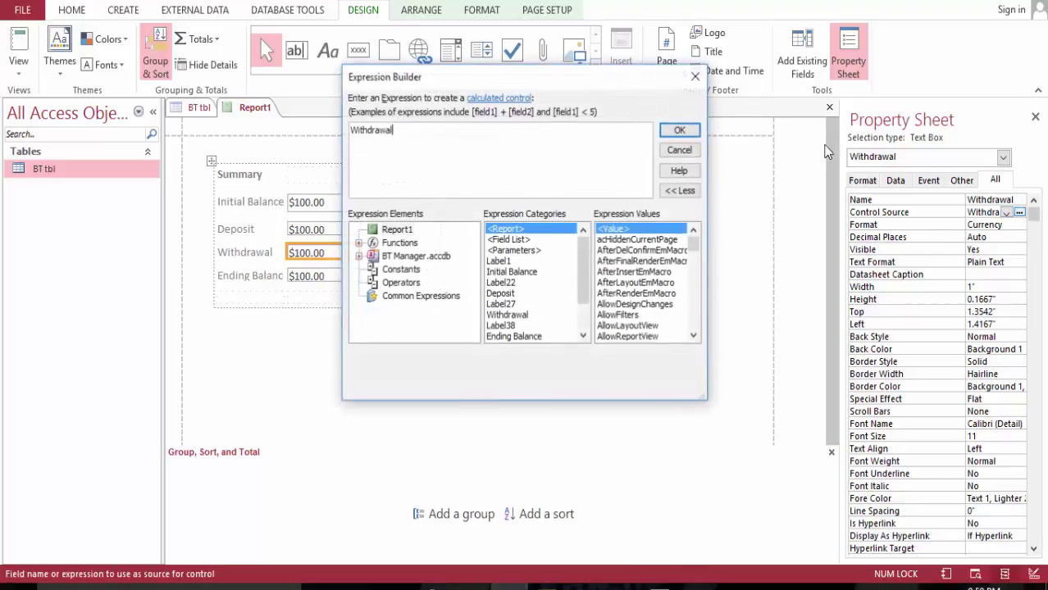
{"action": "left_click_drag", "start_coordinate": [403, 133], "coordinate": [288, 153]}
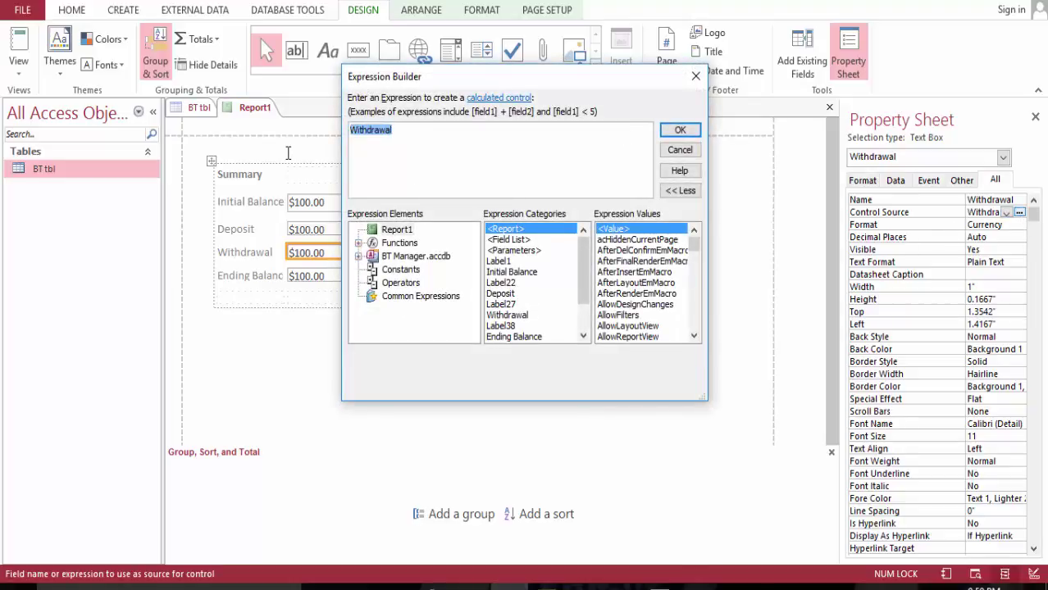
{"action": "type", "text": "sum("}
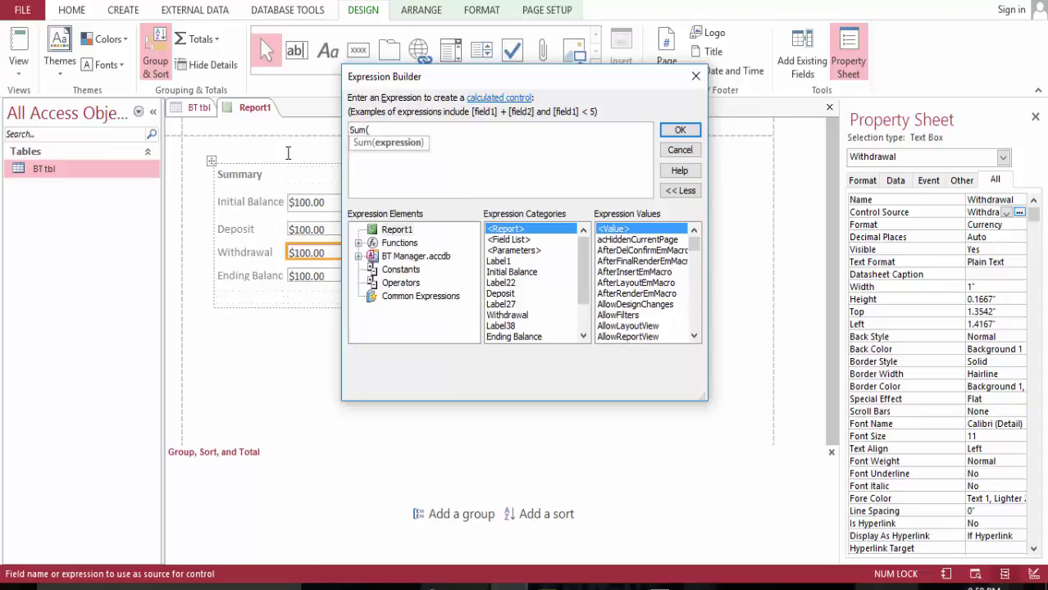
{"action": "type", "text": "wi"}
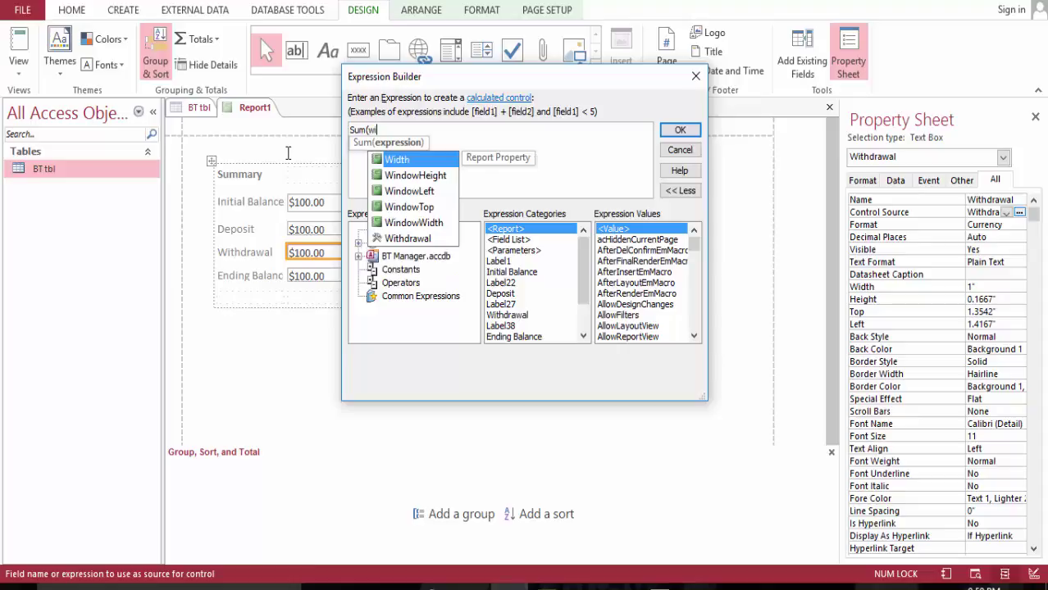
{"action": "double_click", "coordinate": [420, 237]}
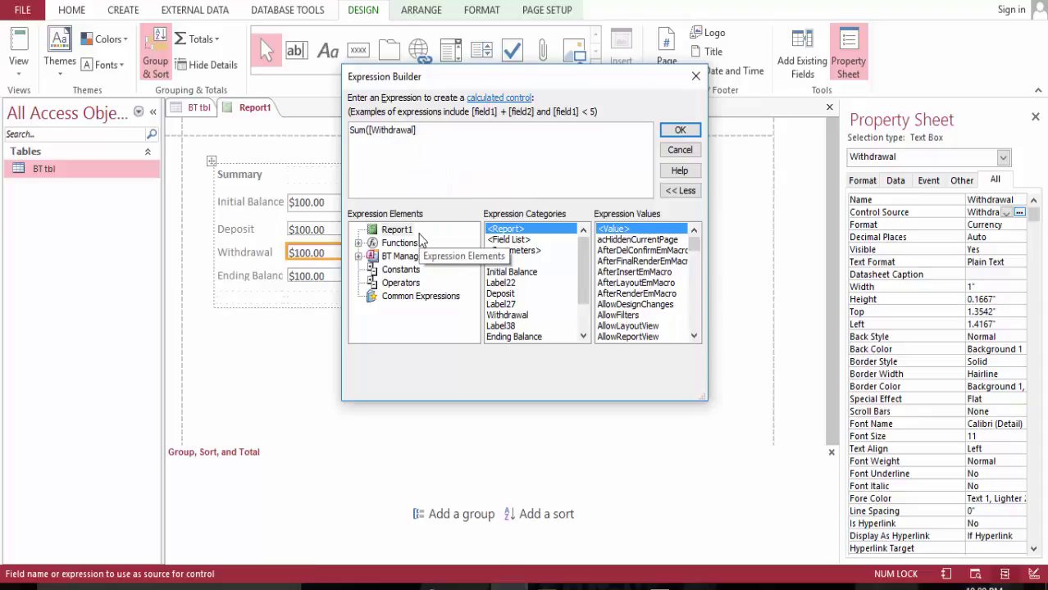
{"action": "left_click", "coordinate": [679, 130]}
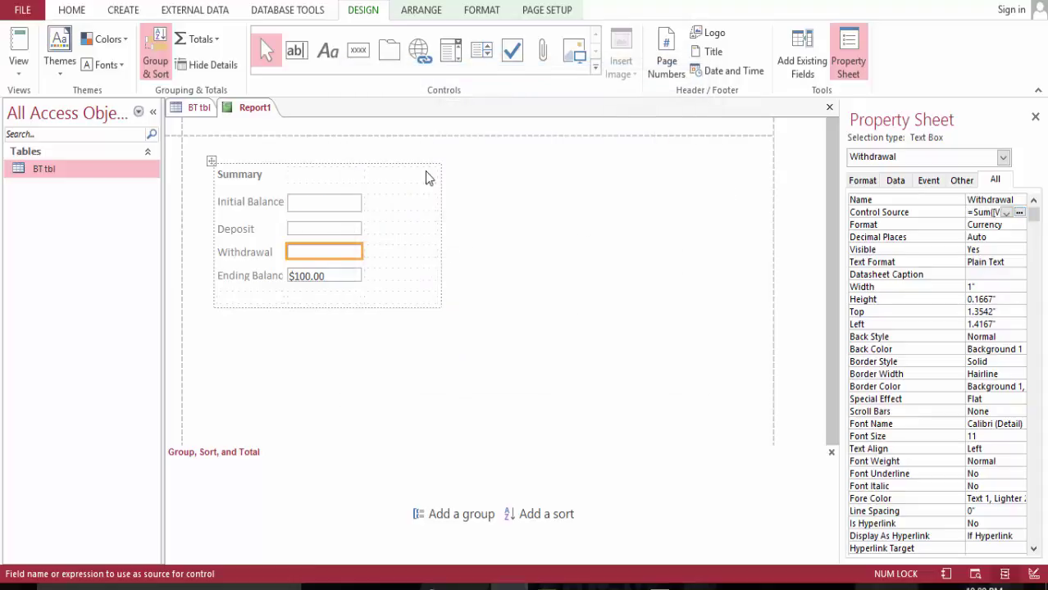
{"action": "left_click", "coordinate": [350, 275]}
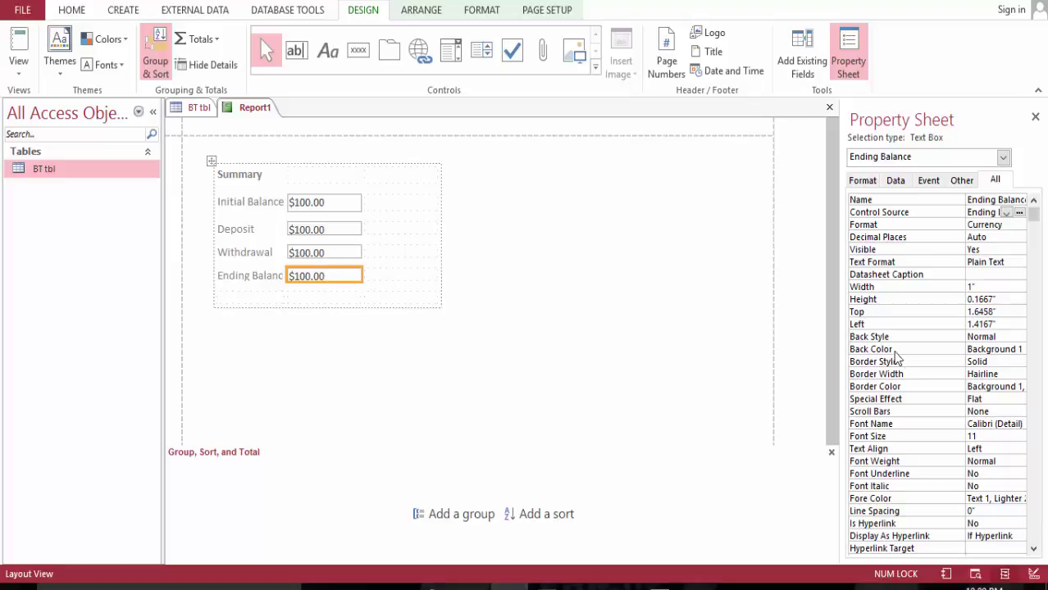
- Set the Ending Balance control source to =Sum([Ending Balance]) and switch to Report View
{"action": "left_click", "coordinate": [1019, 212]}
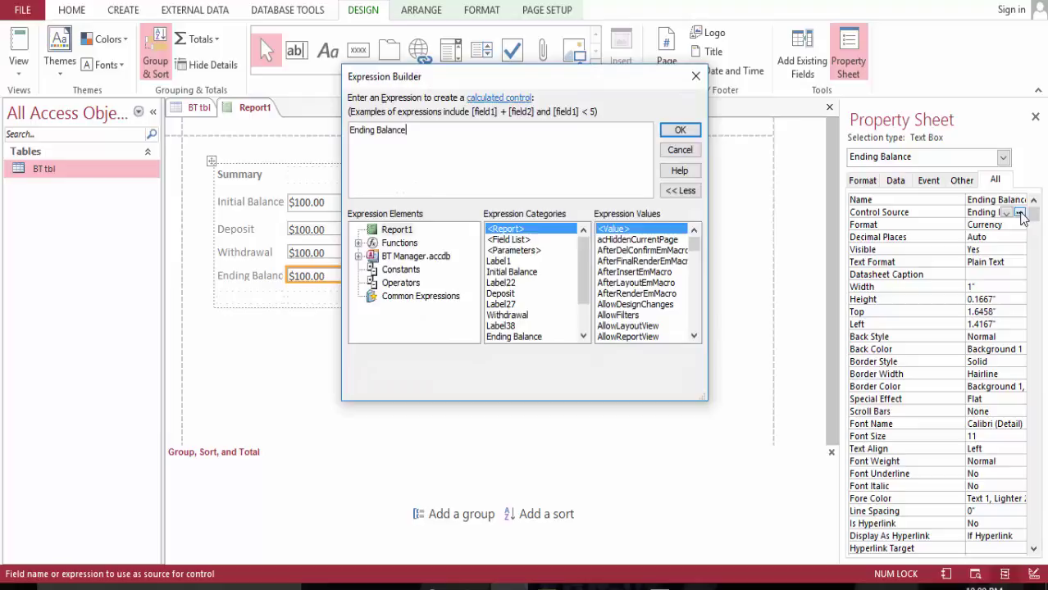
{"action": "left_click_drag", "start_coordinate": [415, 131], "coordinate": [267, 113]}
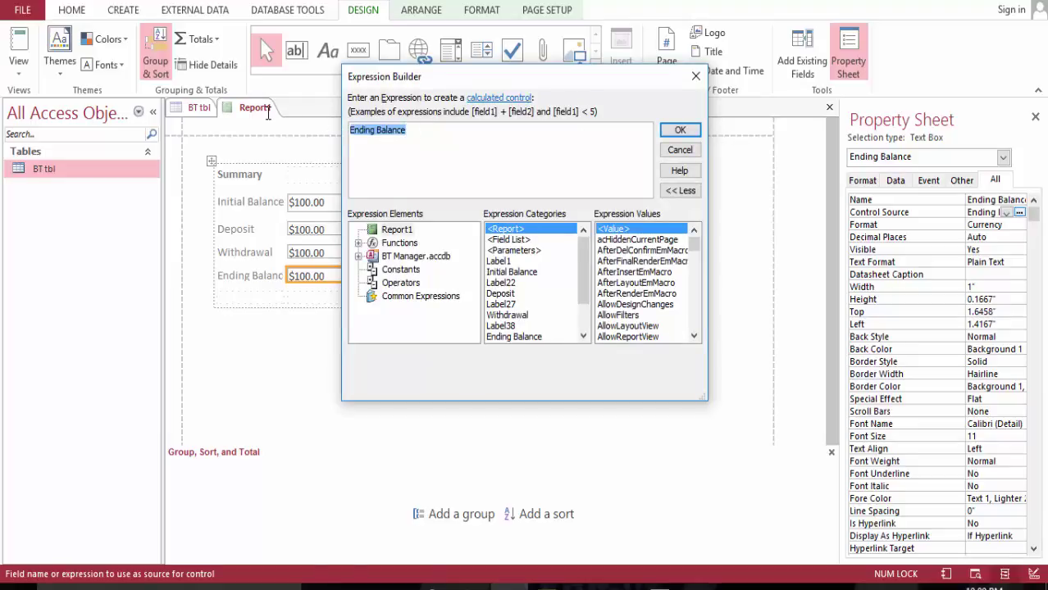
{"action": "type", "text": "Su"}
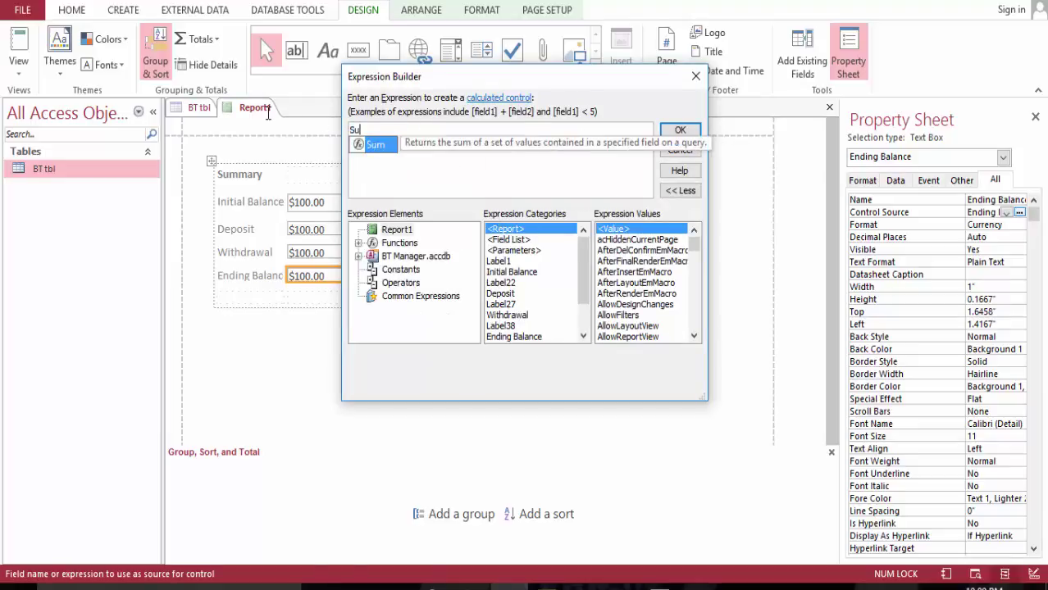
{"action": "type", "text": "m("}
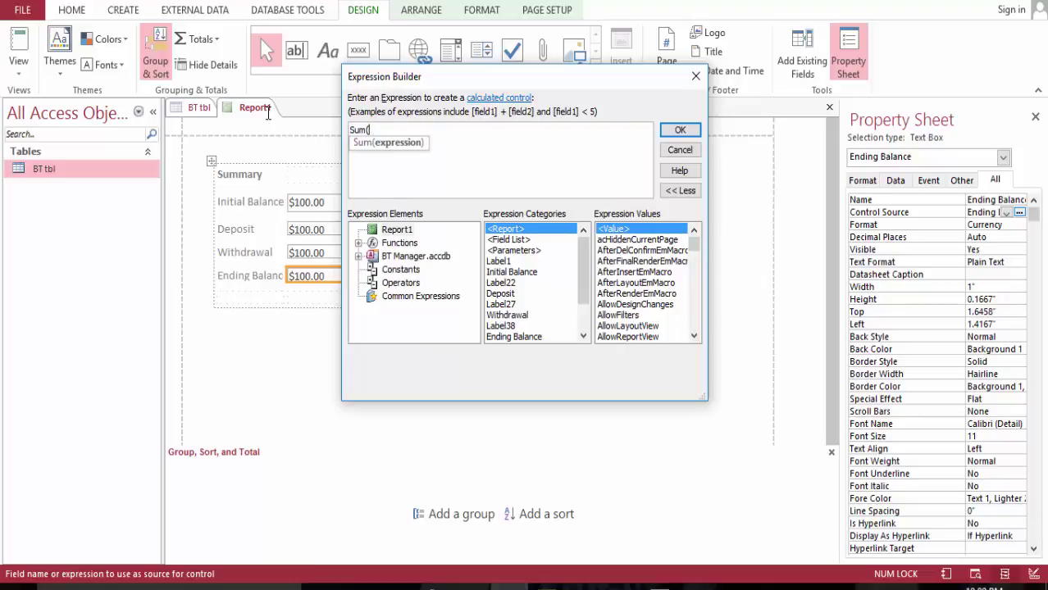
{"action": "type", "text": "[En"}
{"action": "key", "text": "Tab"}
{"action": "type", "text": ")"}
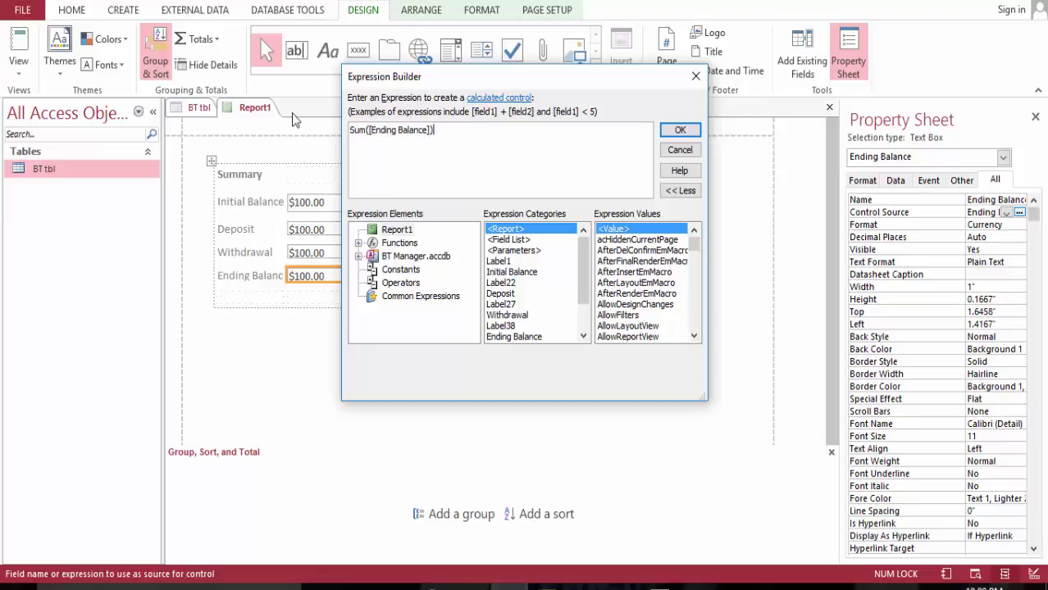
{"action": "left_click", "coordinate": [674, 131]}
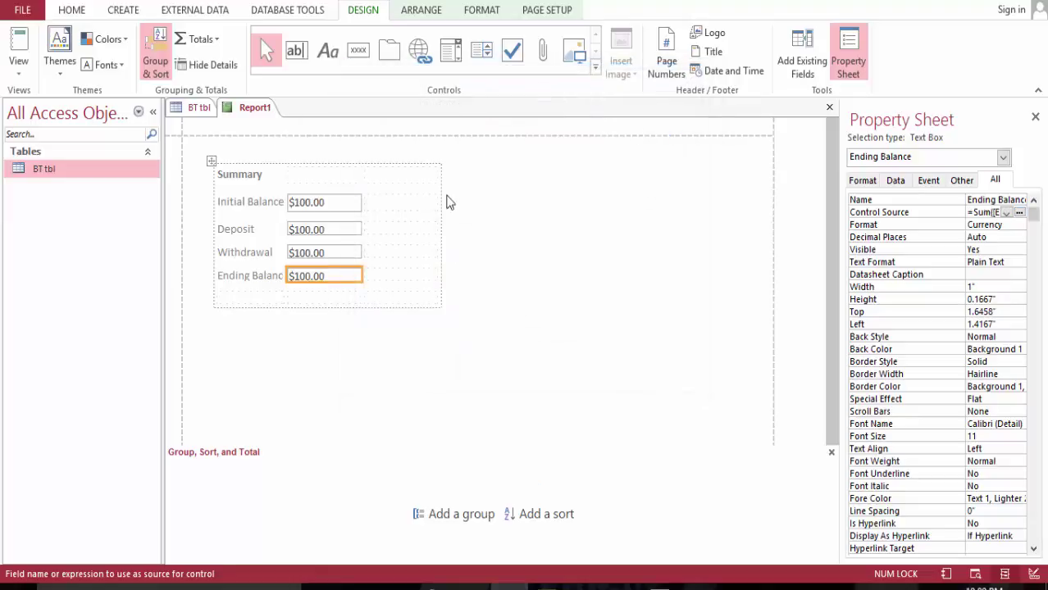
{"action": "left_click", "coordinate": [16, 51]}
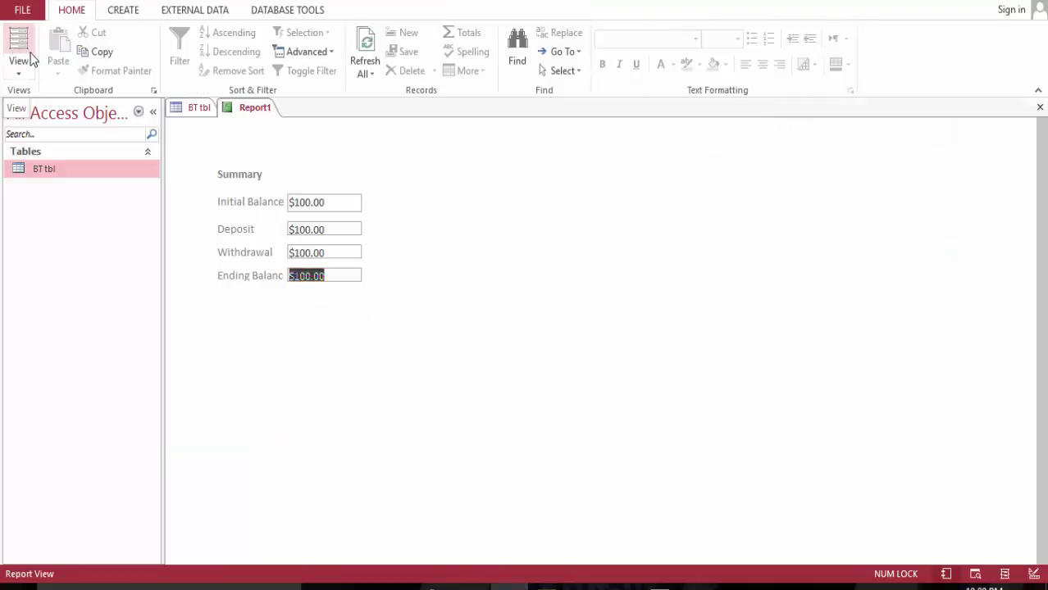
- Save the report as 'BT Summary rpt' and reopen the BT tbl datasheet
{"action": "right_click", "coordinate": [255, 112]}
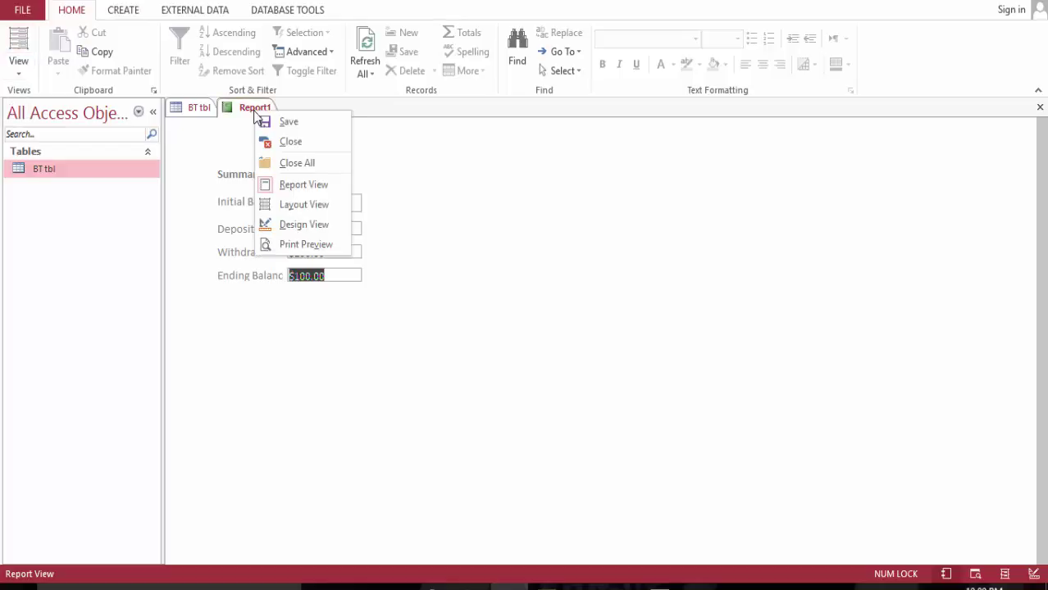
{"action": "left_click", "coordinate": [300, 126]}
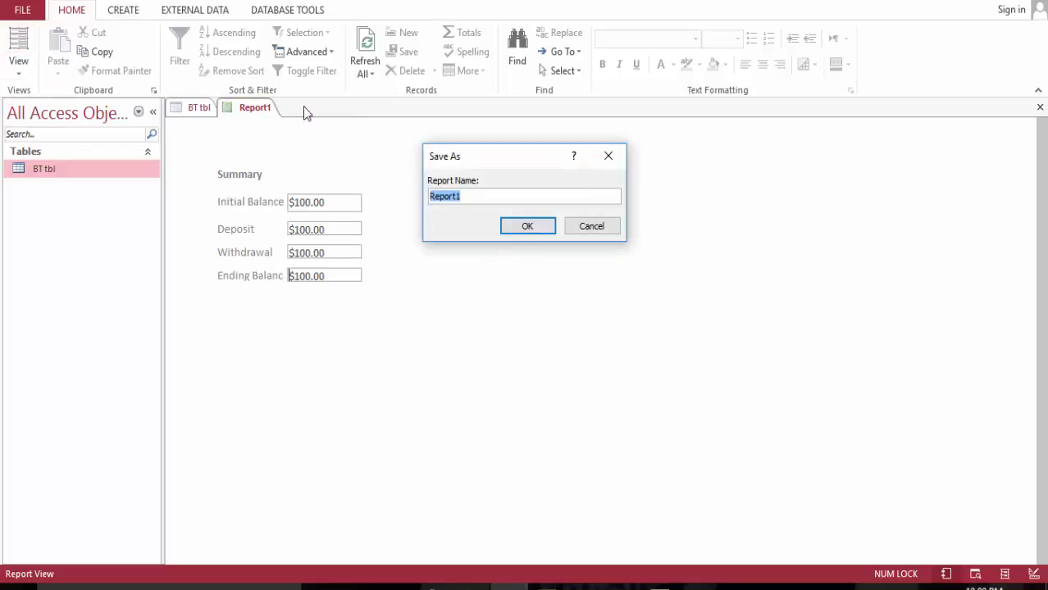
{"action": "type", "text": "Tran"}
{"action": "type", "text": "B"}
{"action": "type", "text": "T"}
{"action": "type", "text": " r"}
{"action": "type", "text": "Summ"}
{"action": "type", "text": "ary rpt"}
{"action": "key", "text": "Return"}
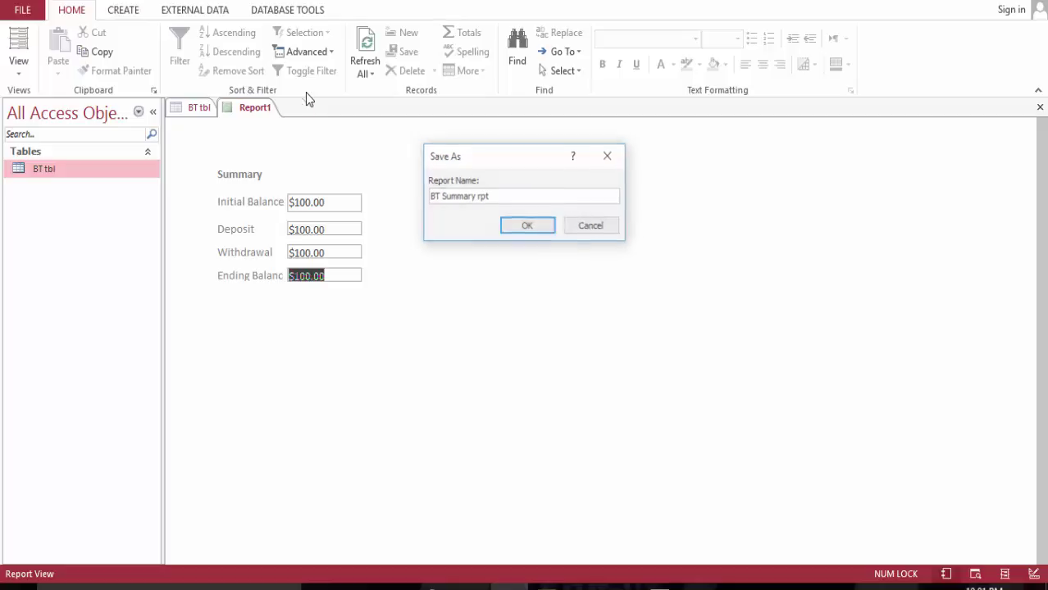
{"action": "double_click", "coordinate": [71, 168]}
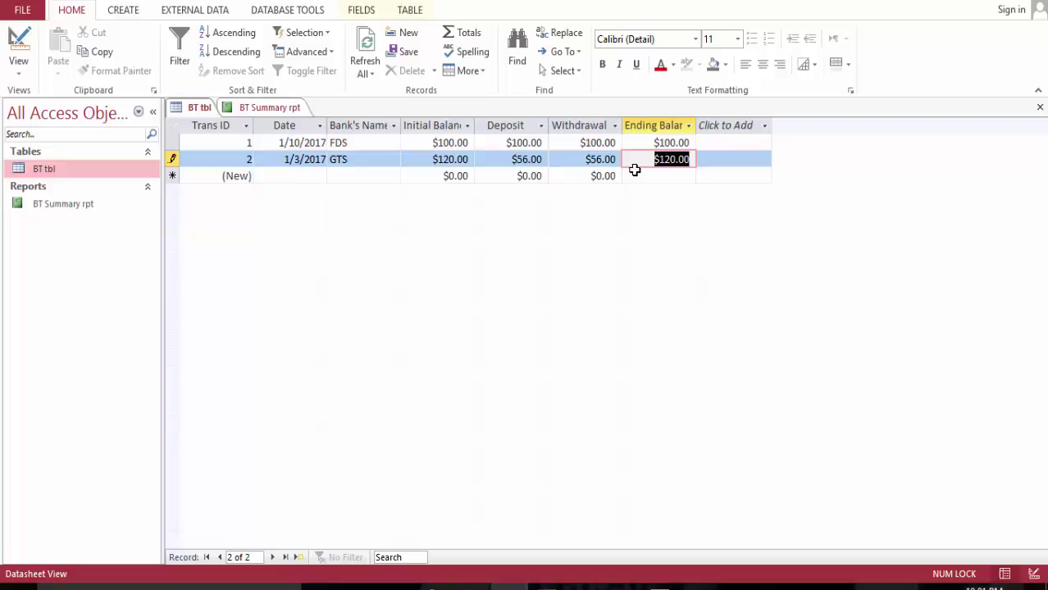
- Close BT Summary rpt and reopen it to show totals $220.00, $156.00, $156.00, $220.00
{"action": "right_click", "coordinate": [283, 111]}
{"action": "left_click", "coordinate": [331, 152]}
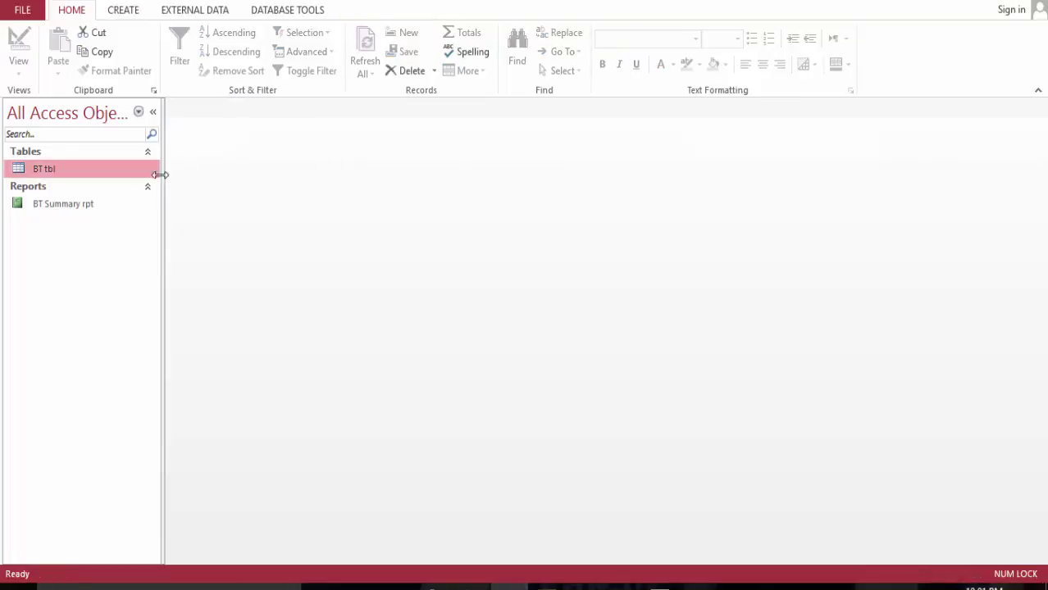
{"action": "double_click", "coordinate": [93, 207]}
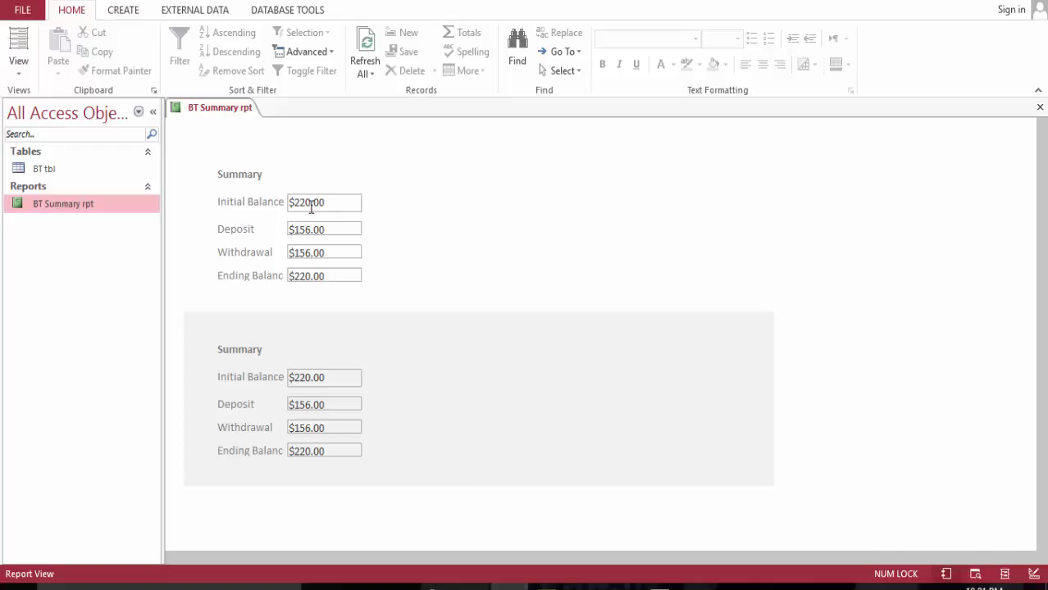
{"action": "left_click_drag", "start_coordinate": [310, 204], "coordinate": [330, 205]}
- Check the Initial Balance control source expression in Layout View, then return to Report View
{"action": "left_click", "coordinate": [19, 43]}
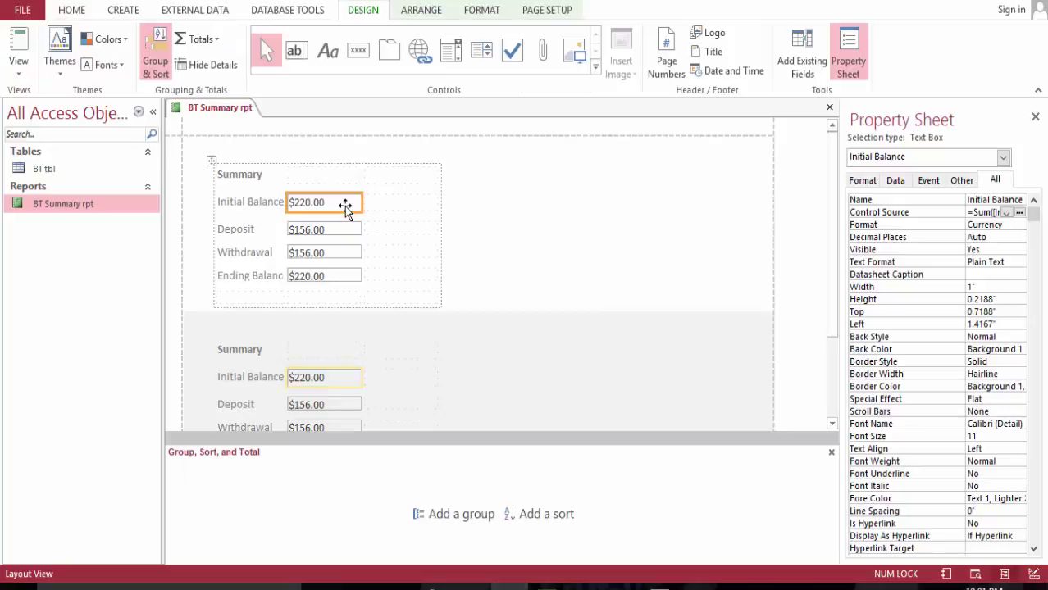
{"action": "left_click", "coordinate": [1018, 213]}
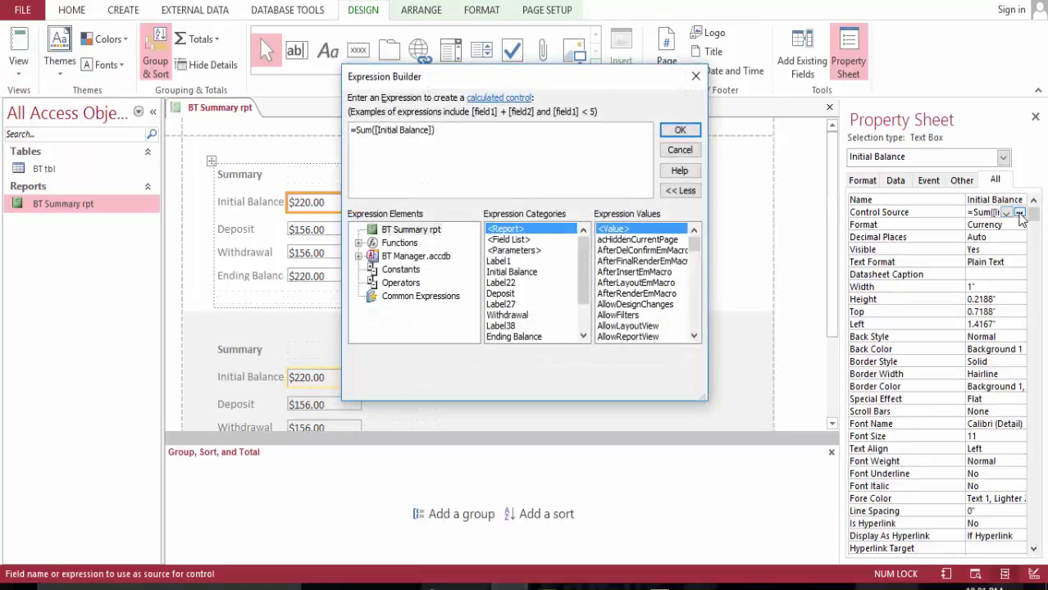
{"action": "left_click", "coordinate": [679, 130]}
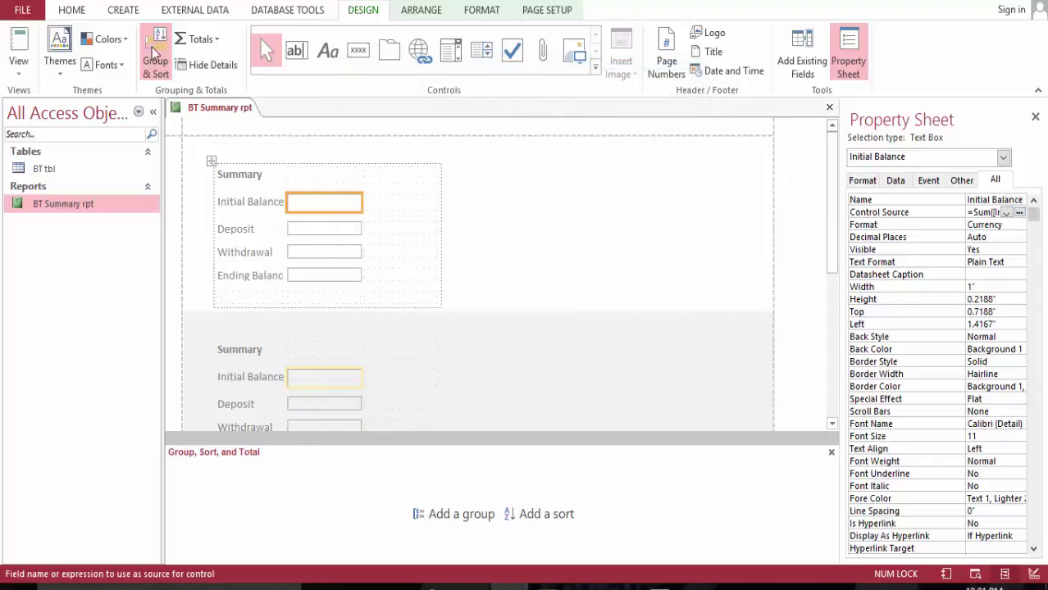
{"action": "left_click", "coordinate": [18, 42]}
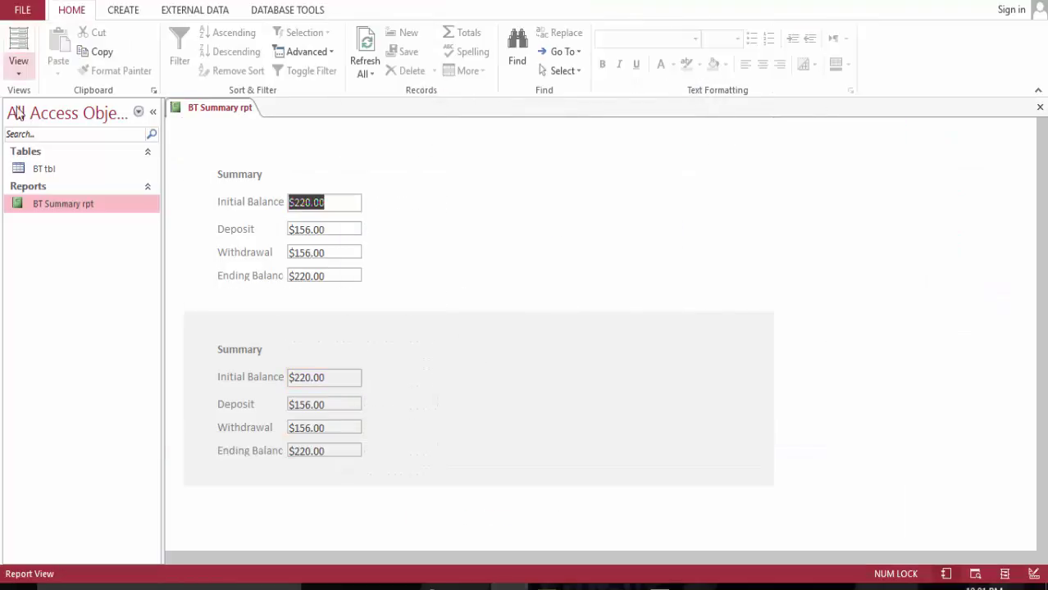
{"action": "right_click", "coordinate": [56, 170]}
{"action": "left_click", "coordinate": [56, 170]}
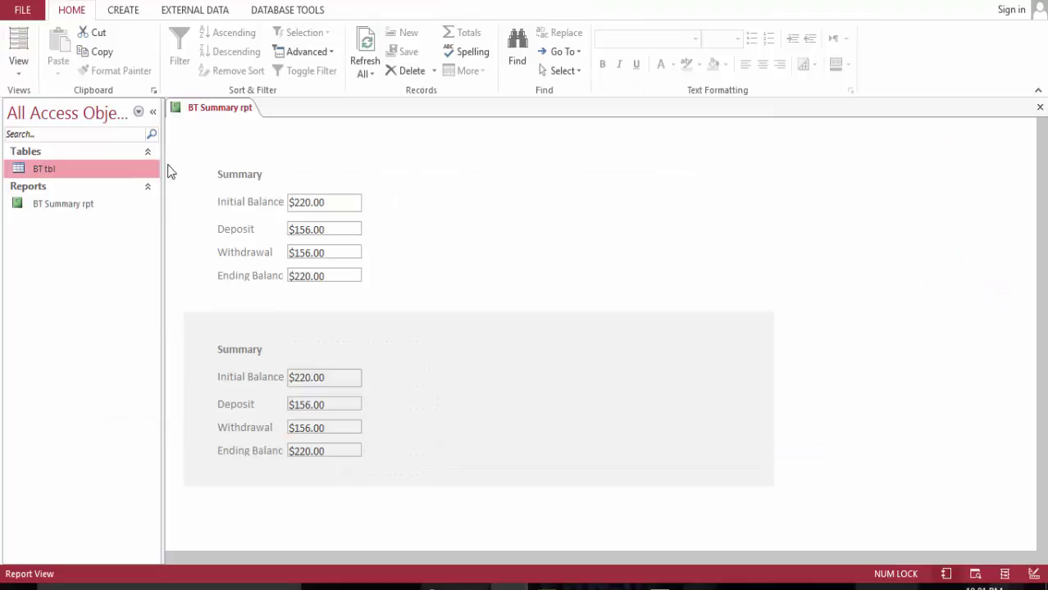
- Open BT tbl and add a Total row to its datasheet
{"action": "double_click", "coordinate": [117, 173]}
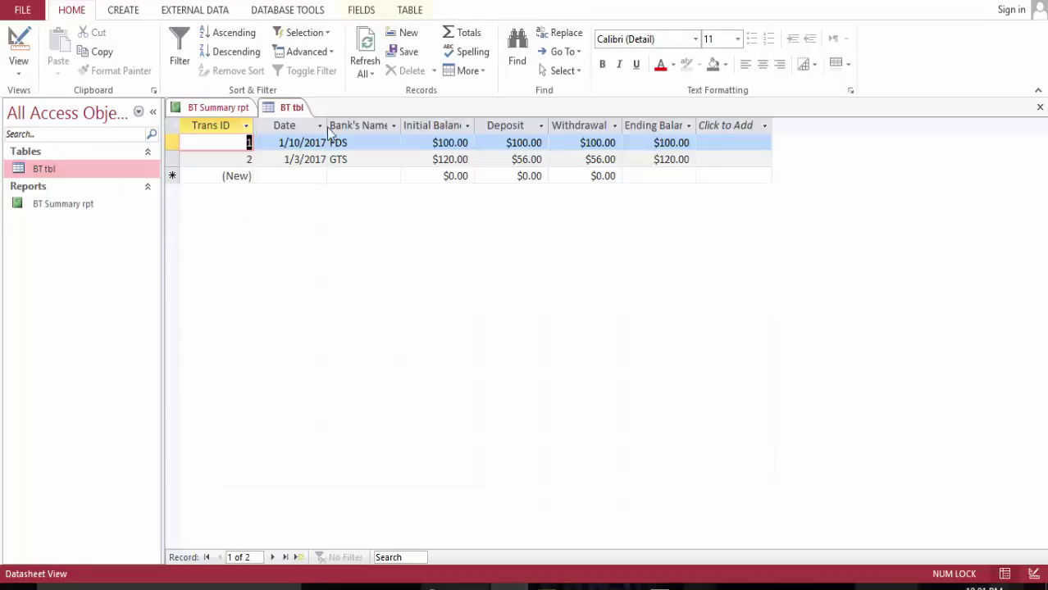
{"action": "left_click", "coordinate": [465, 178]}
{"action": "right_click", "coordinate": [466, 179]}
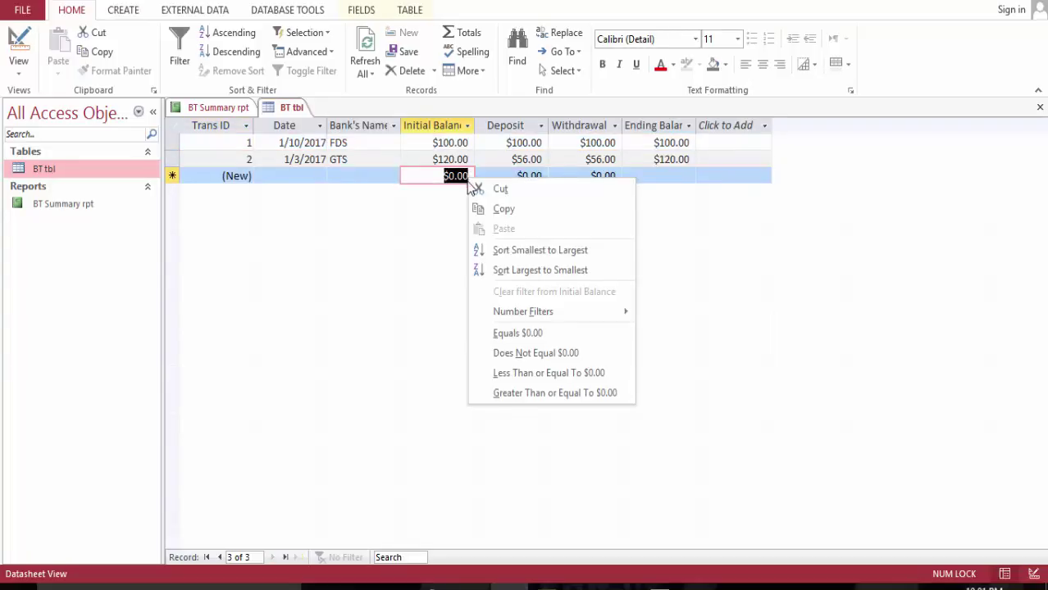
{"action": "right_click", "coordinate": [463, 195]}
{"action": "right_click", "coordinate": [450, 202]}
{"action": "right_click", "coordinate": [450, 192]}
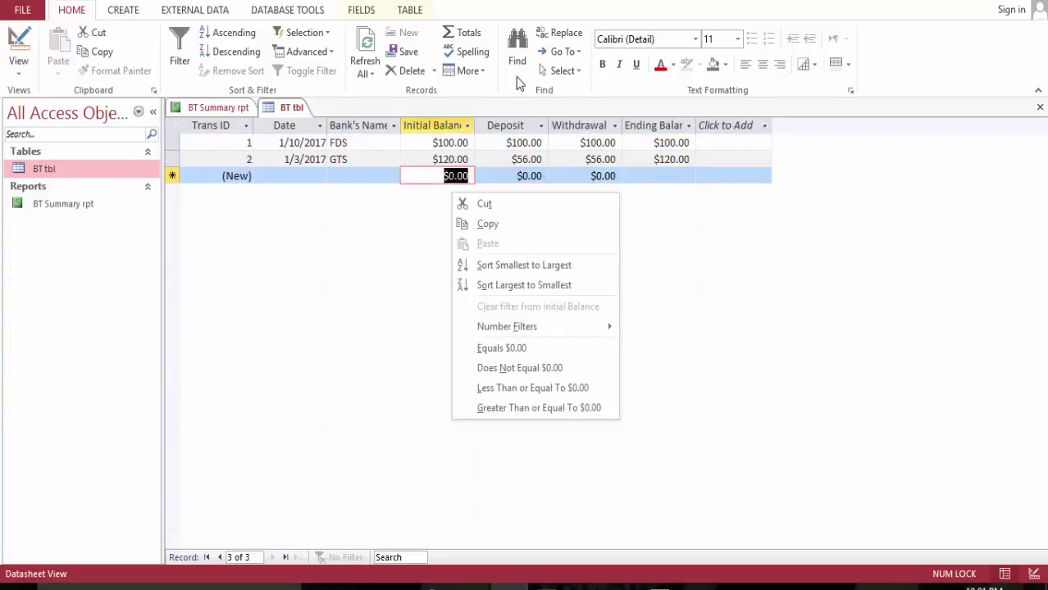
{"action": "left_click", "coordinate": [463, 39]}
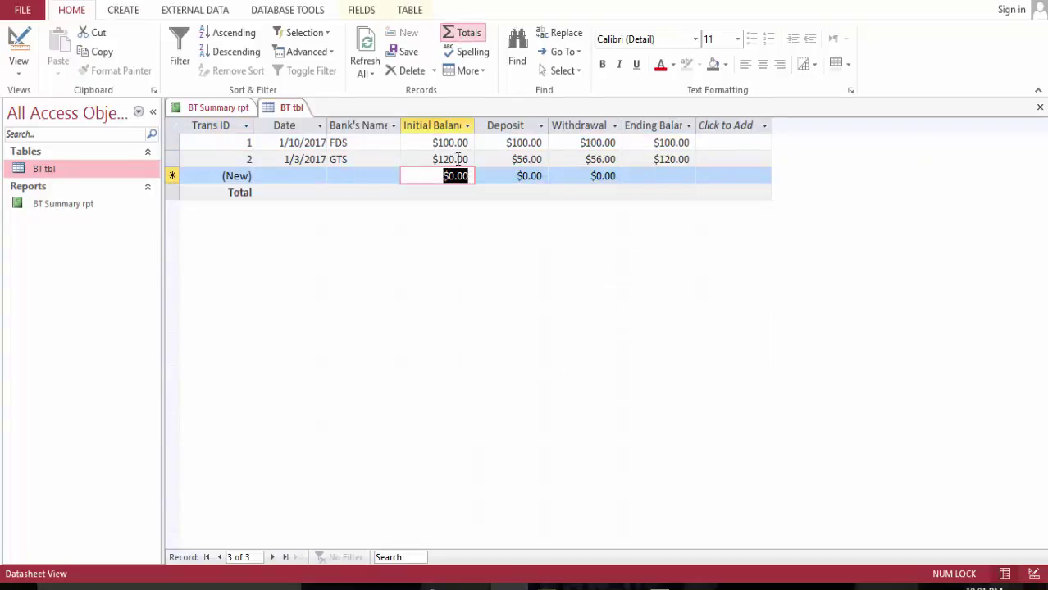
{"action": "right_click", "coordinate": [463, 191]}
- Set the Total row's Initial Balance and Ending Balance cells to Sum
{"action": "left_click", "coordinate": [414, 195]}
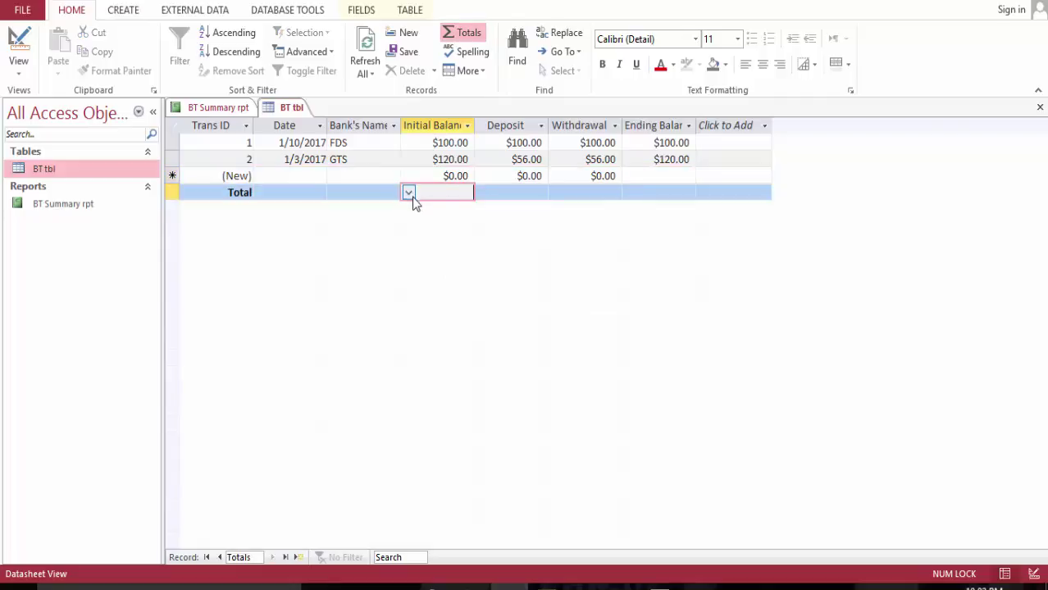
{"action": "left_click", "coordinate": [409, 193]}
{"action": "left_click", "coordinate": [401, 223]}
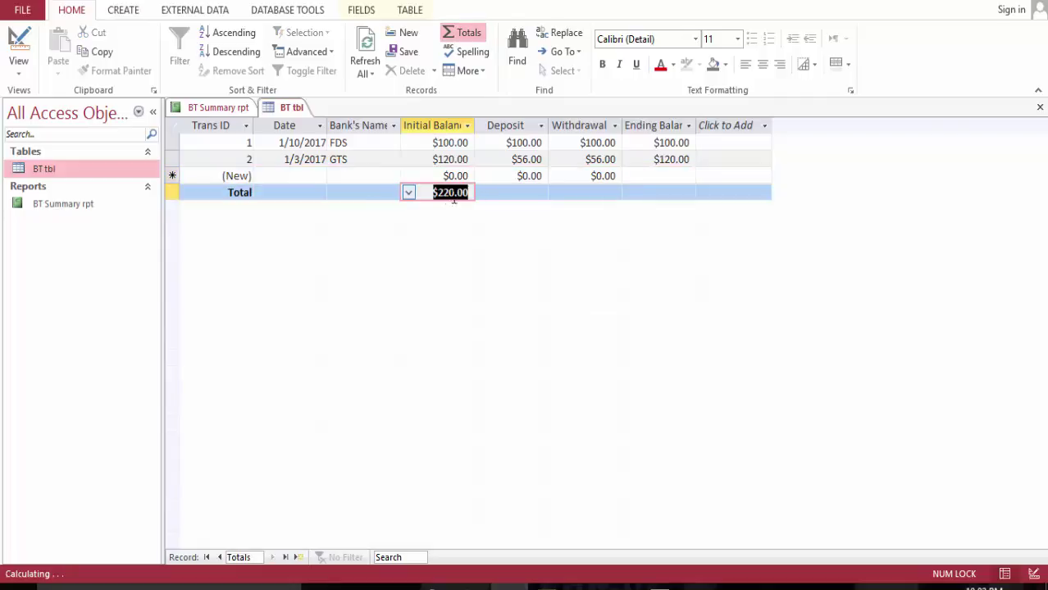
{"action": "left_click", "coordinate": [693, 191]}
{"action": "left_click", "coordinate": [630, 193]}
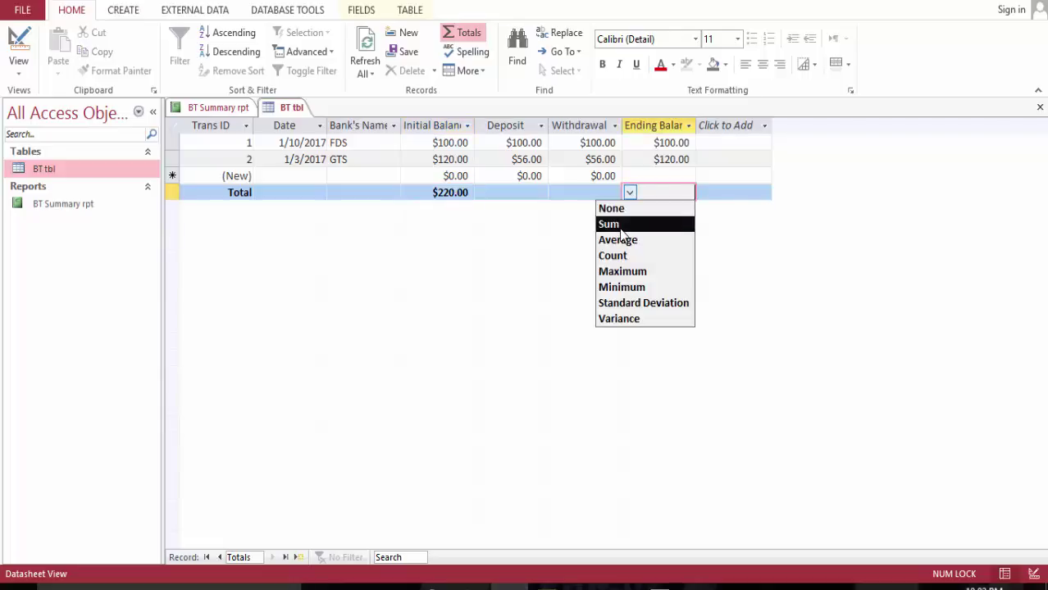
{"action": "left_click", "coordinate": [621, 227]}
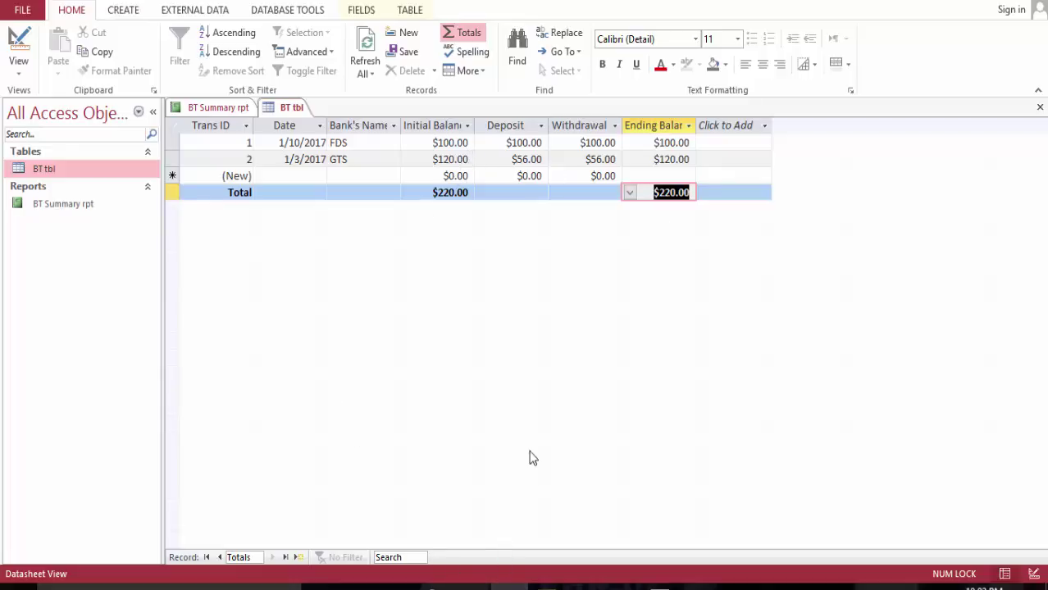
- Change the first record's Initial Balance to $1,000.00
{"action": "left_click_drag", "start_coordinate": [437, 143], "coordinate": [465, 143]}
{"action": "type", "text": "10"}
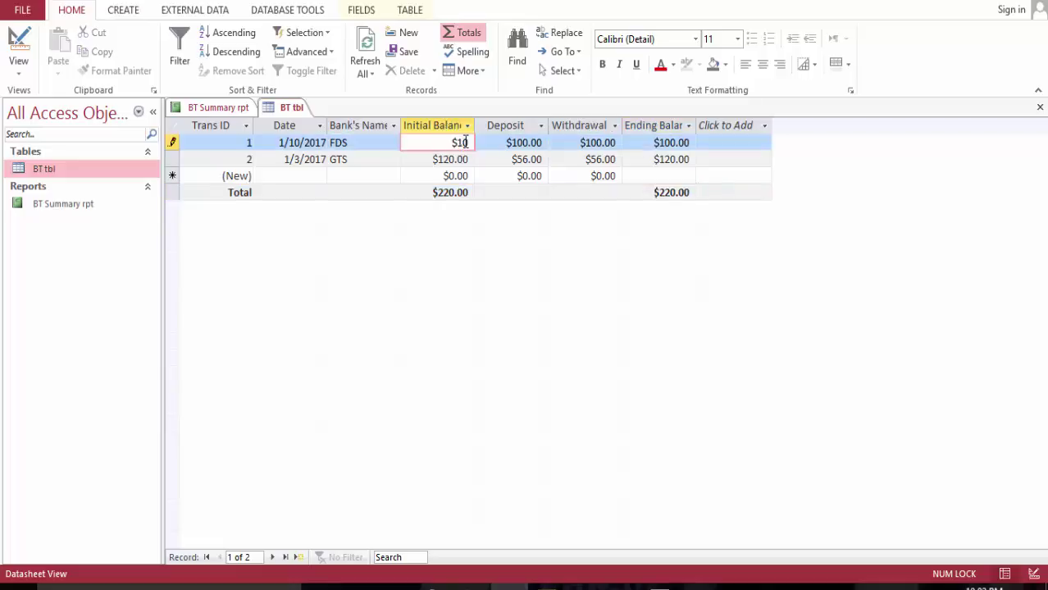
{"action": "type", "text": ",000"}
{"action": "key", "text": "Tab"}
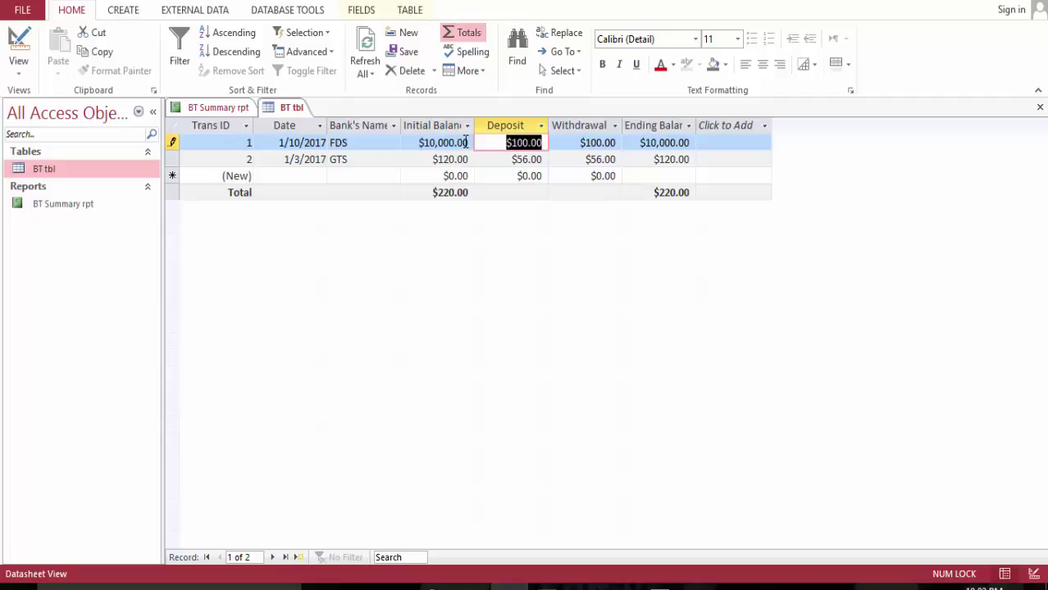
{"action": "left_click", "coordinate": [685, 194]}
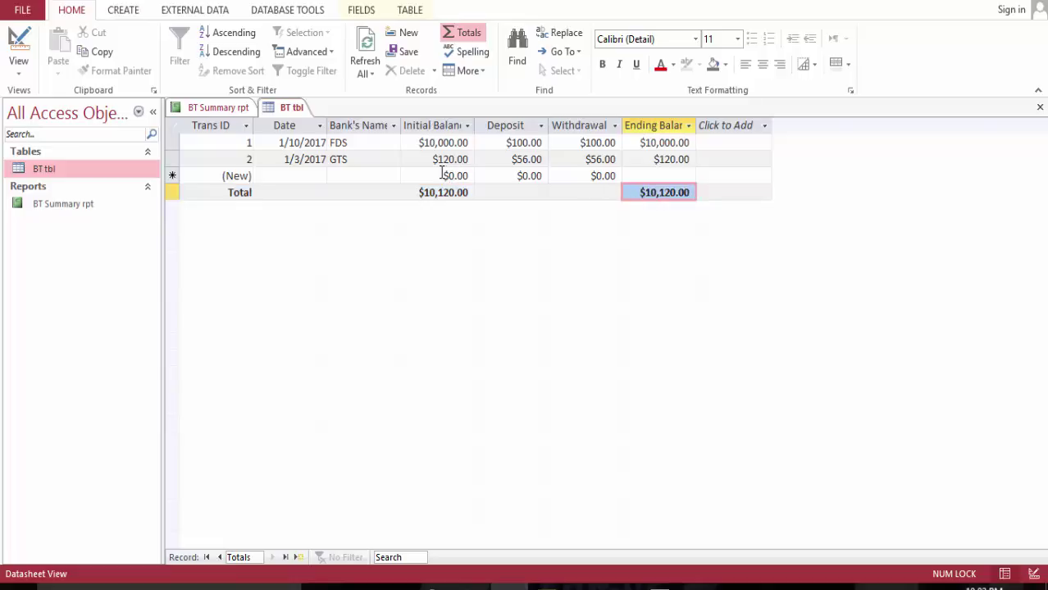
{"action": "left_click", "coordinate": [435, 143]}
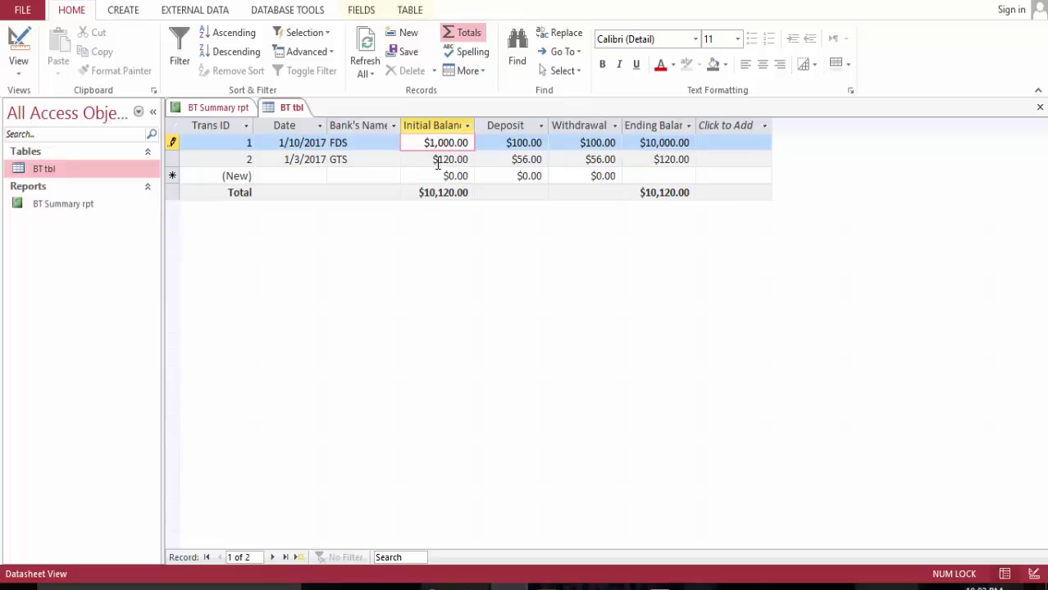
- Set the second record's Initial Balance and Ending Balance to 0
{"action": "left_click_drag", "start_coordinate": [439, 162], "coordinate": [461, 158]}
{"action": "type", "text": "0"}
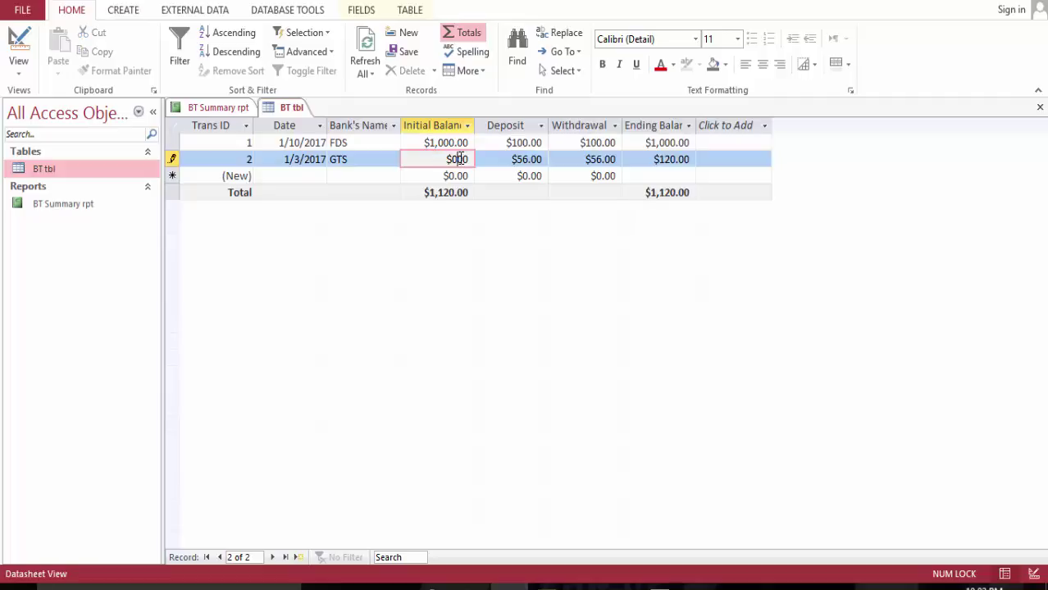
{"action": "left_click", "coordinate": [538, 193]}
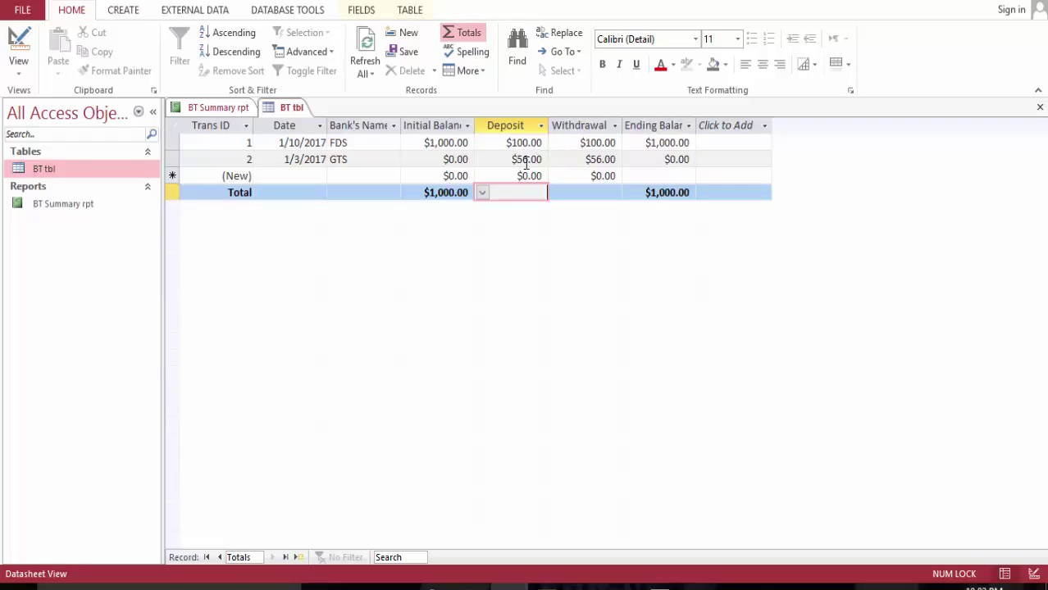
{"action": "left_click", "coordinate": [690, 160]}
{"action": "left_click", "coordinate": [587, 159]}
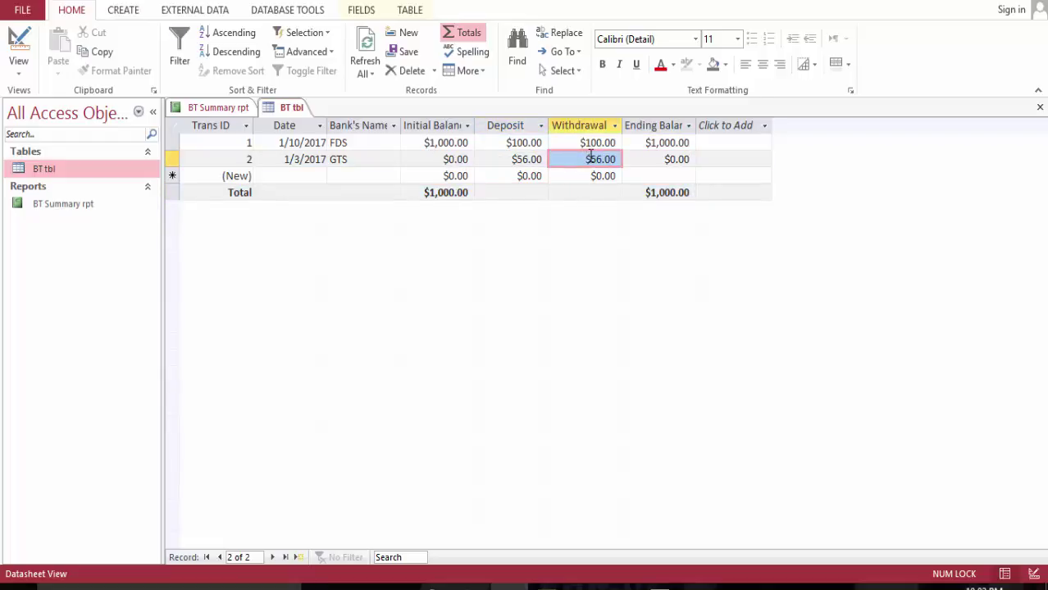
{"action": "left_click", "coordinate": [590, 157]}
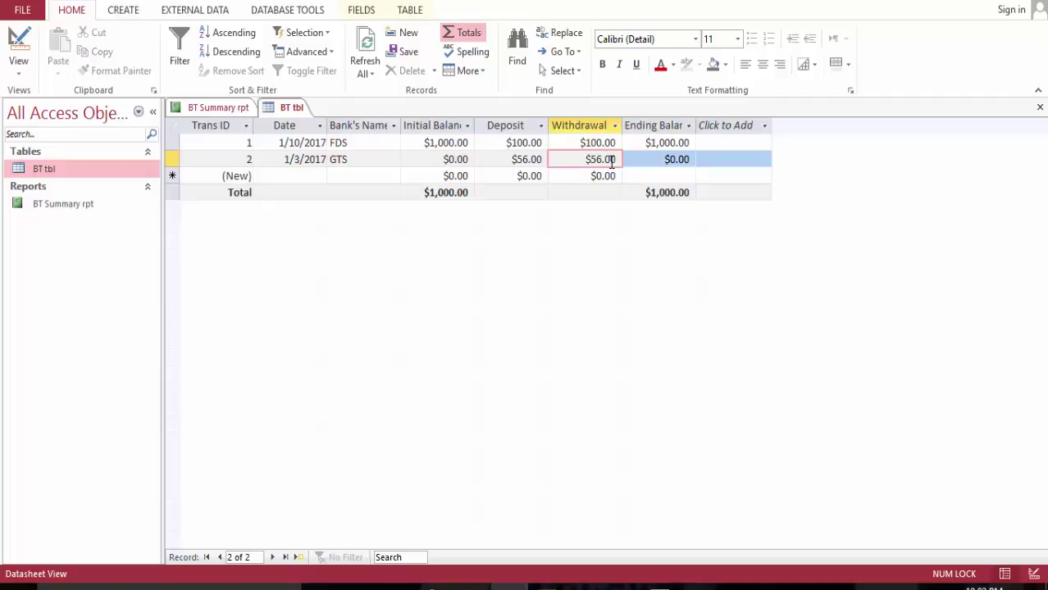
{"action": "left_click", "coordinate": [297, 111]}
- Close all open objects, saving the report design, then reopen BT Summary rpt
{"action": "right_click", "coordinate": [296, 112]}
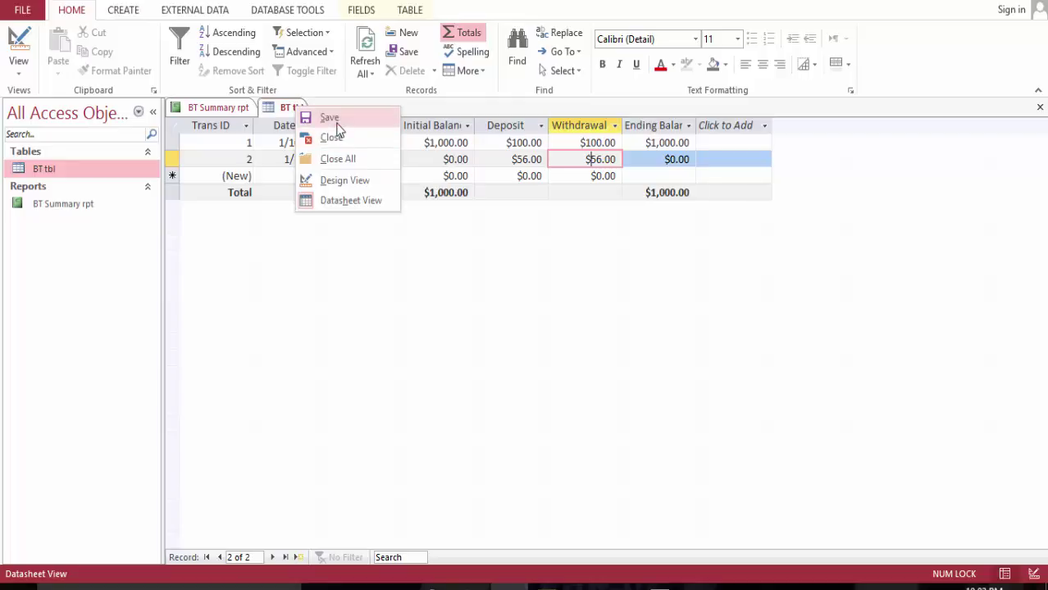
{"action": "left_click", "coordinate": [336, 123]}
{"action": "right_click", "coordinate": [294, 113]}
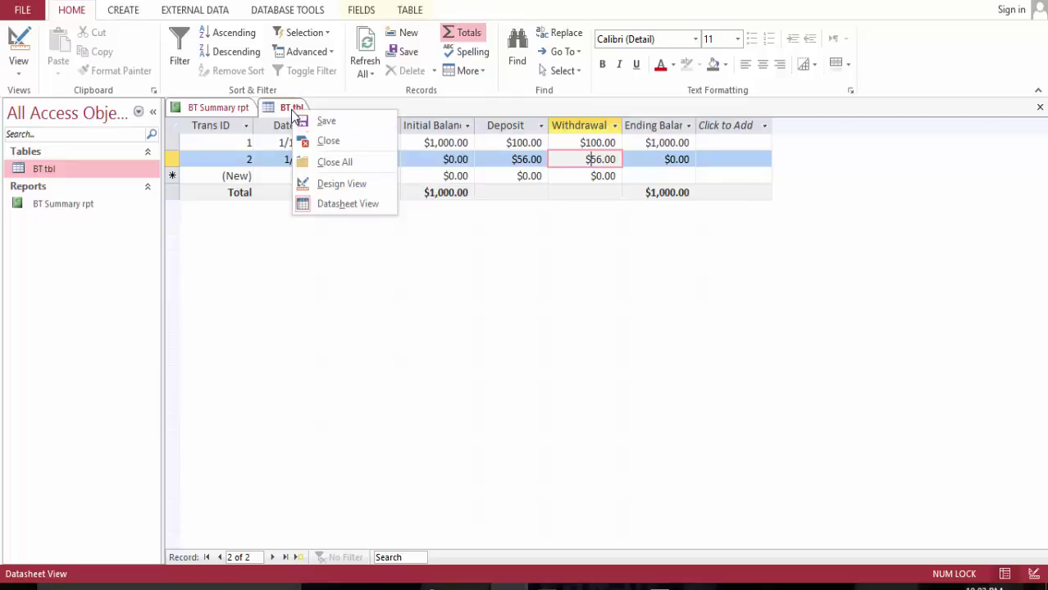
{"action": "left_click", "coordinate": [328, 163]}
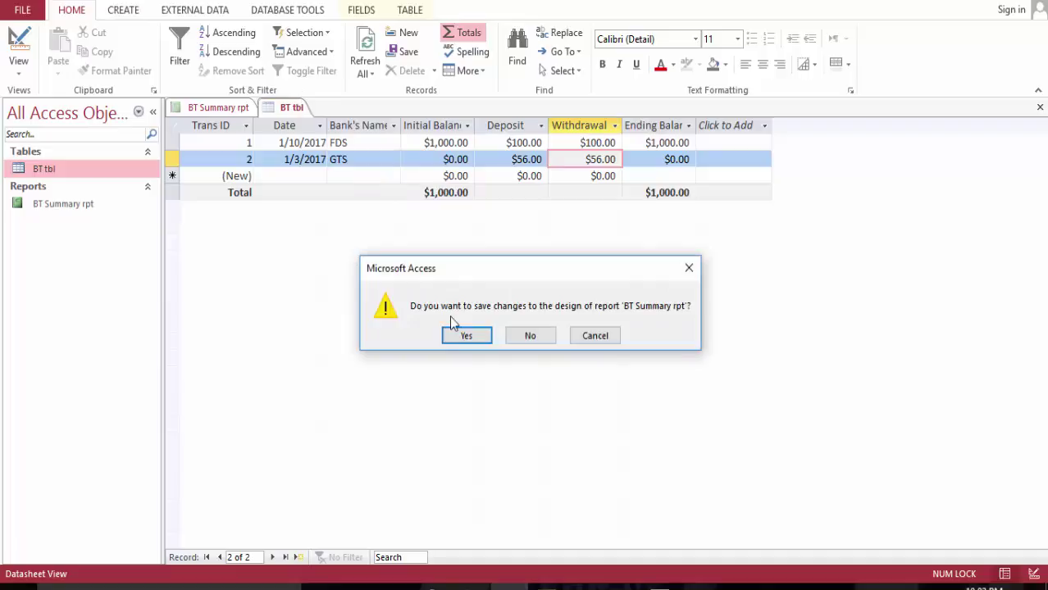
{"action": "left_click", "coordinate": [450, 338]}
{"action": "double_click", "coordinate": [82, 205]}
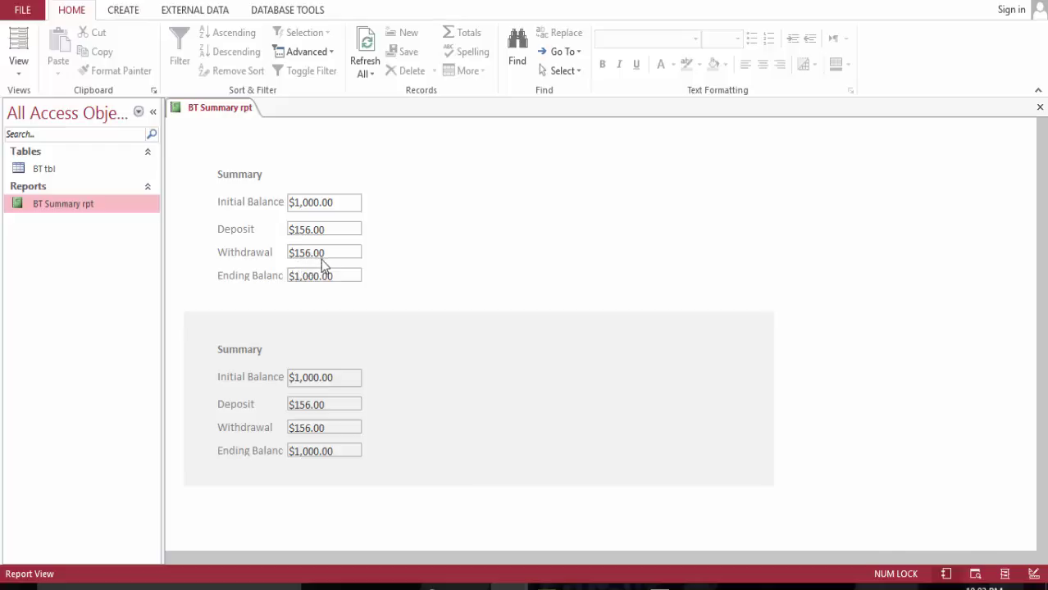
- Select the Withdrawal box in Layout View to show its Sum control source
{"action": "left_click_drag", "start_coordinate": [307, 258], "coordinate": [332, 258]}
- In Layout View, select all controls and make their outlines transparent
{"action": "left_click", "coordinate": [18, 42]}
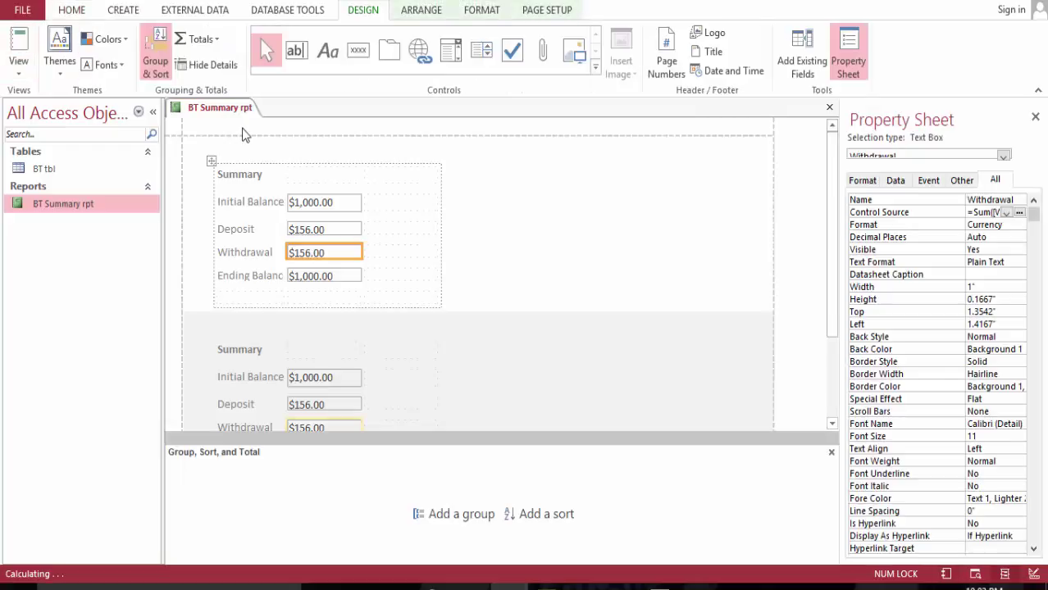
{"action": "key", "text": "ctrl+a"}
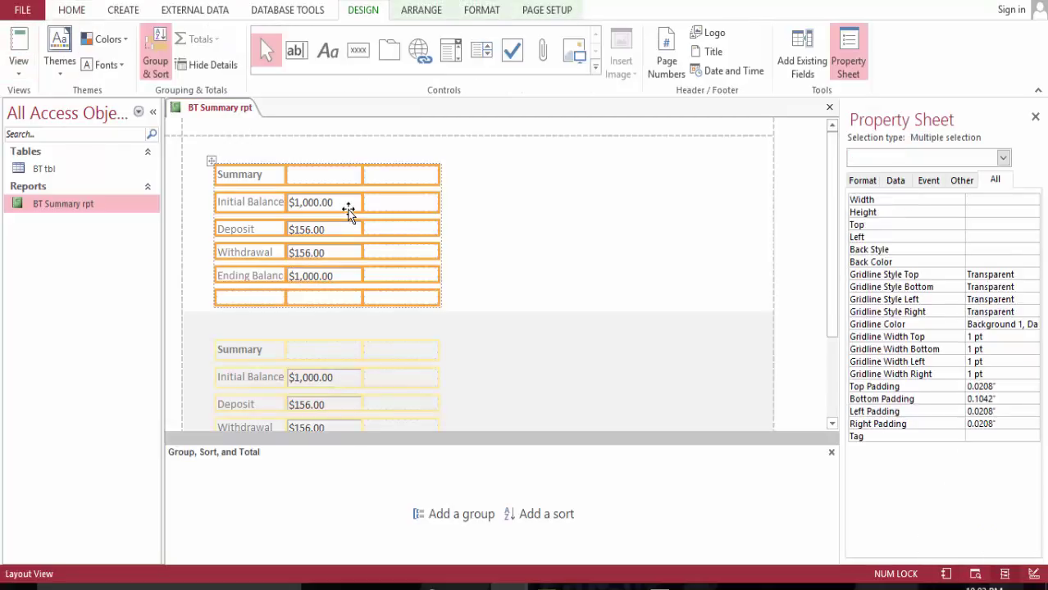
{"action": "left_click", "coordinate": [495, 18]}
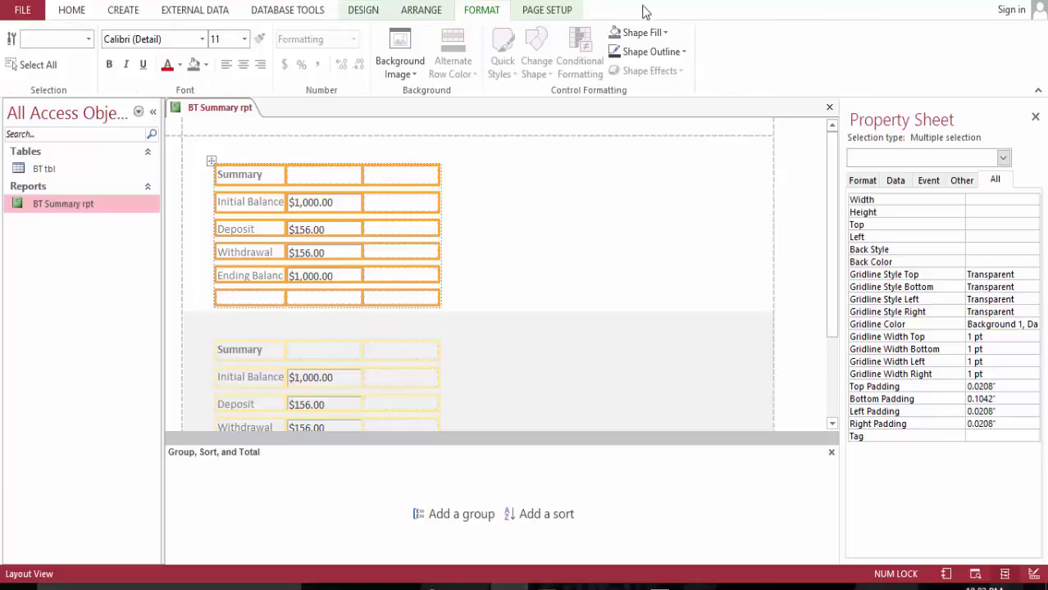
{"action": "left_click", "coordinate": [685, 51]}
{"action": "left_click", "coordinate": [637, 296]}
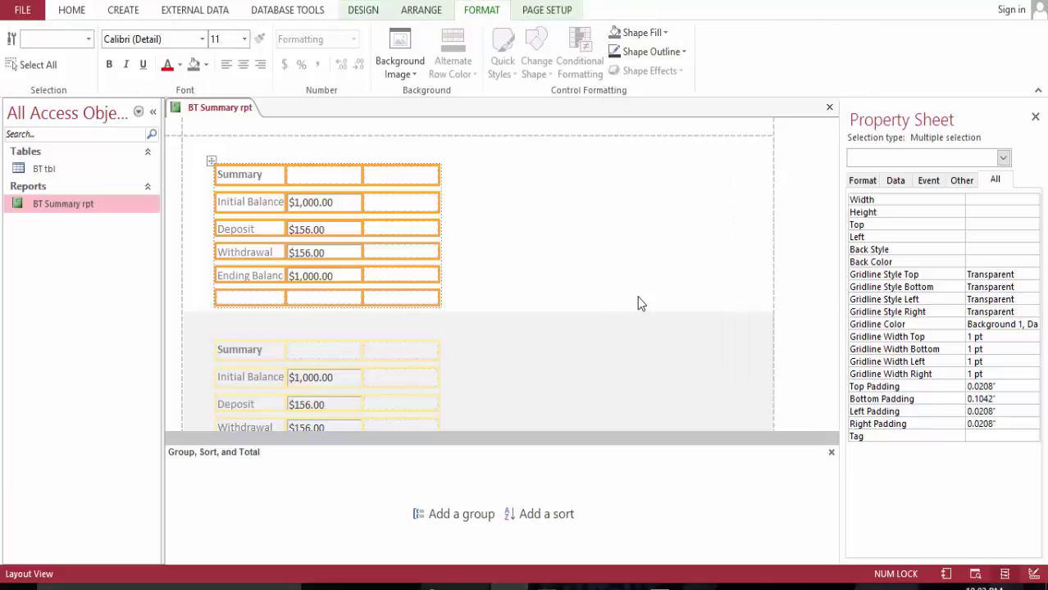
- Set the report text to Times New Roman, size 12, and switch to Report View
{"action": "left_click", "coordinate": [202, 39]}
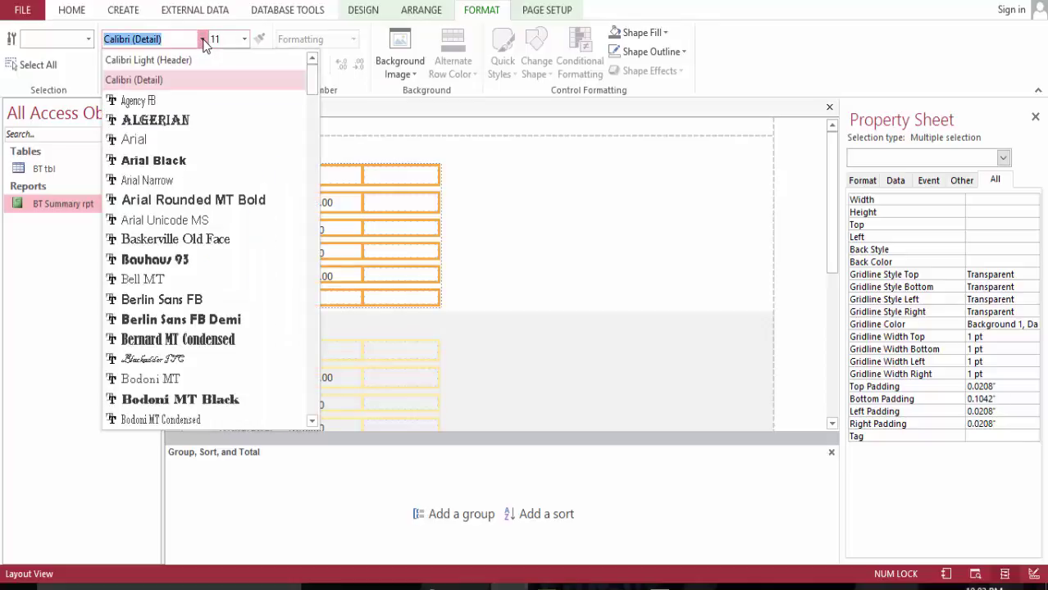
{"action": "type", "text": "Times New Roman"}
{"action": "key", "text": "Return"}
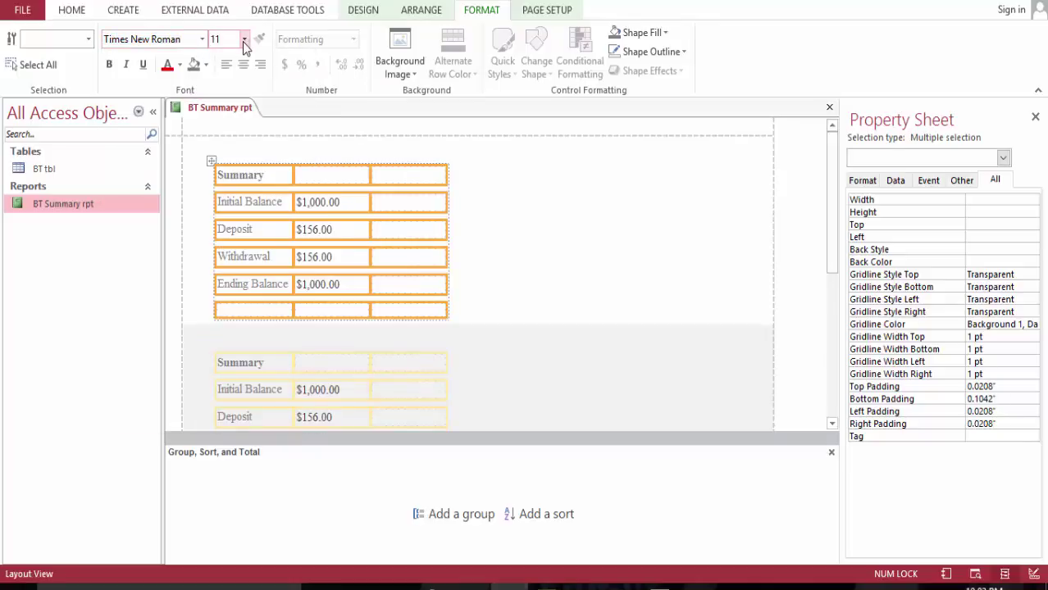
{"action": "left_click", "coordinate": [244, 39]}
{"action": "left_click", "coordinate": [228, 122]}
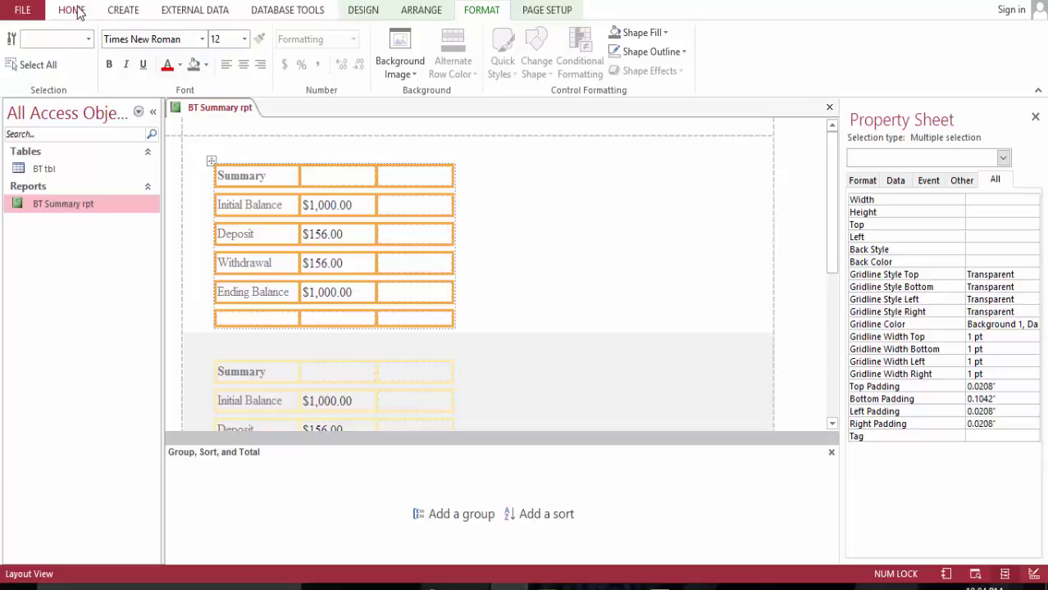
{"action": "left_click", "coordinate": [72, 10]}
{"action": "left_click", "coordinate": [21, 41]}
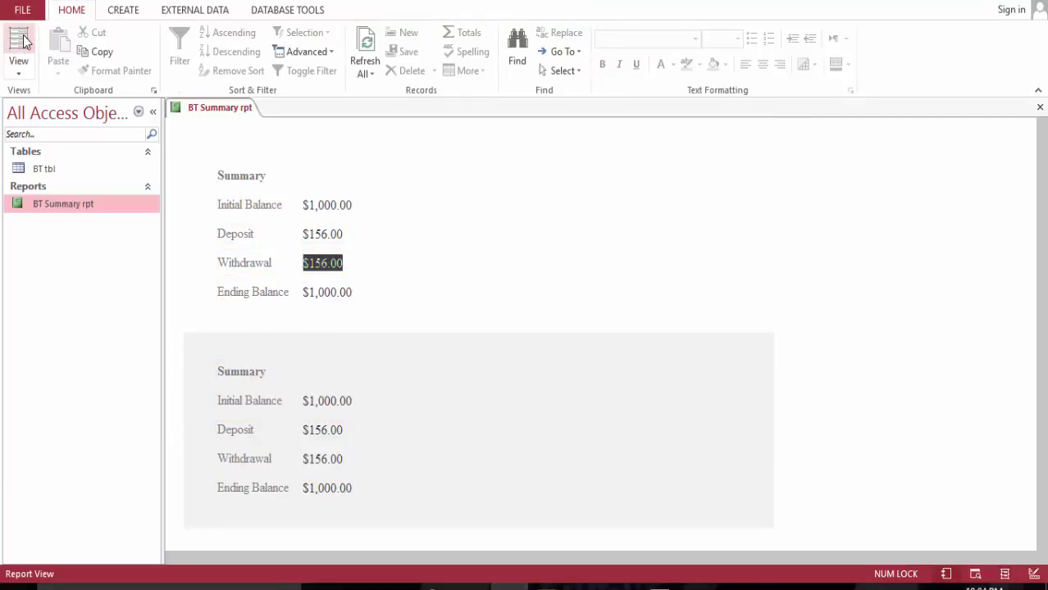
- Insert an empty row above the Initial Balance row in Layout View
{"action": "left_click", "coordinate": [22, 41]}
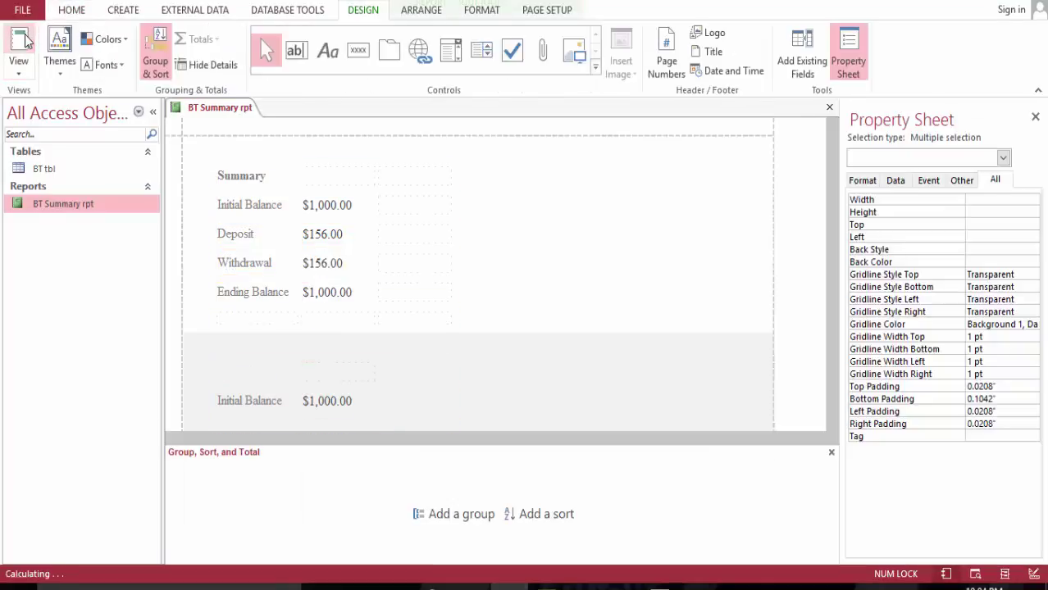
{"action": "left_click", "coordinate": [276, 204]}
{"action": "left_click", "coordinate": [308, 205]}
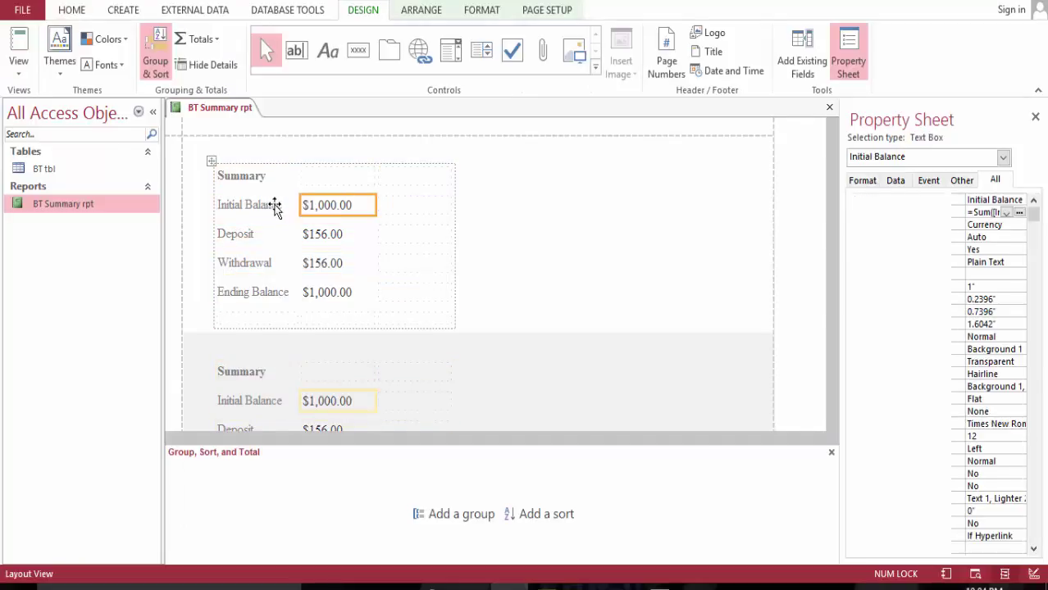
{"action": "left_click", "coordinate": [276, 206]}
{"action": "left_click", "coordinate": [422, 10]}
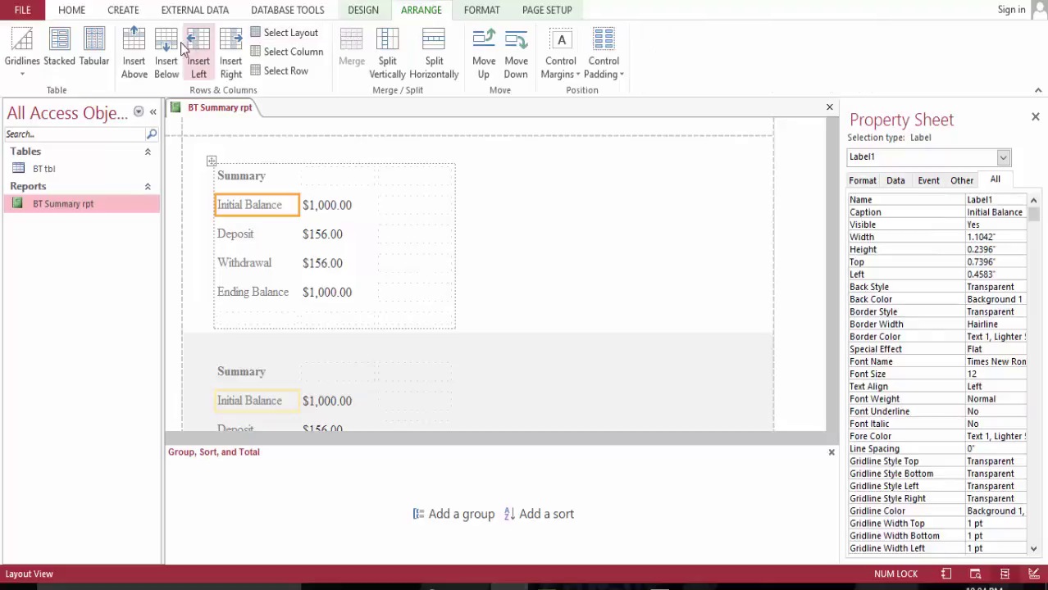
{"action": "left_click", "coordinate": [135, 49]}
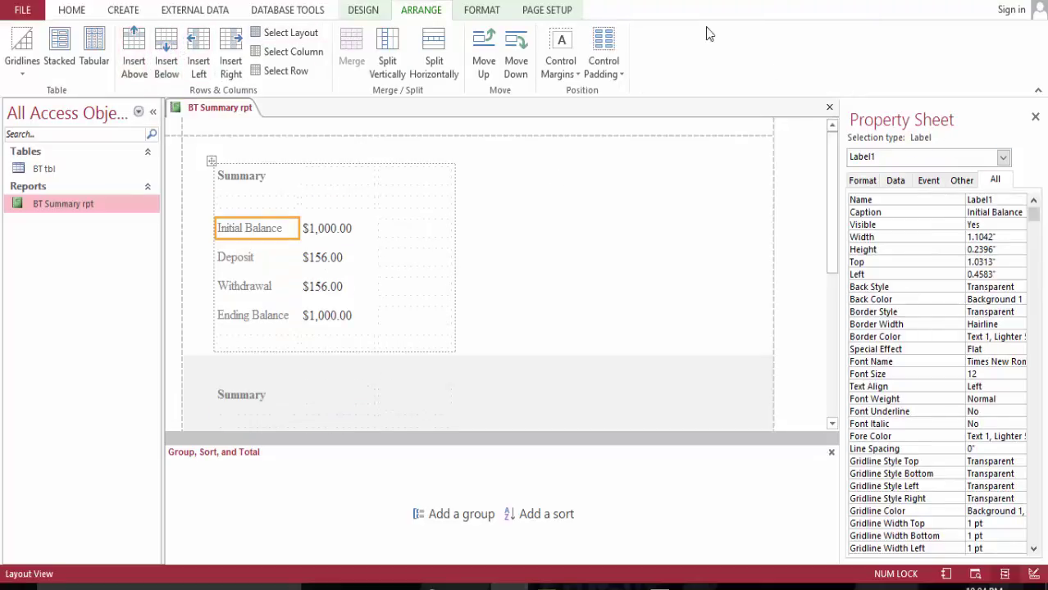
- Drag the Date field from the field list into the new empty row
{"action": "left_click", "coordinate": [370, 11]}
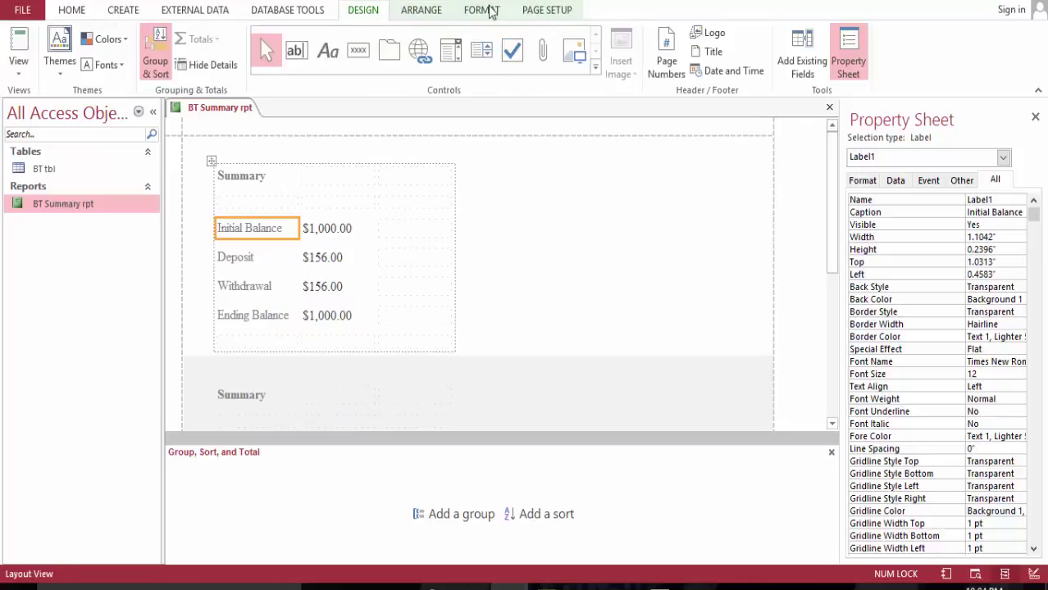
{"action": "left_click", "coordinate": [803, 56]}
{"action": "left_click_drag", "start_coordinate": [914, 215], "coordinate": [366, 189]}
{"action": "left_click_drag", "start_coordinate": [304, 209], "coordinate": [257, 209]}
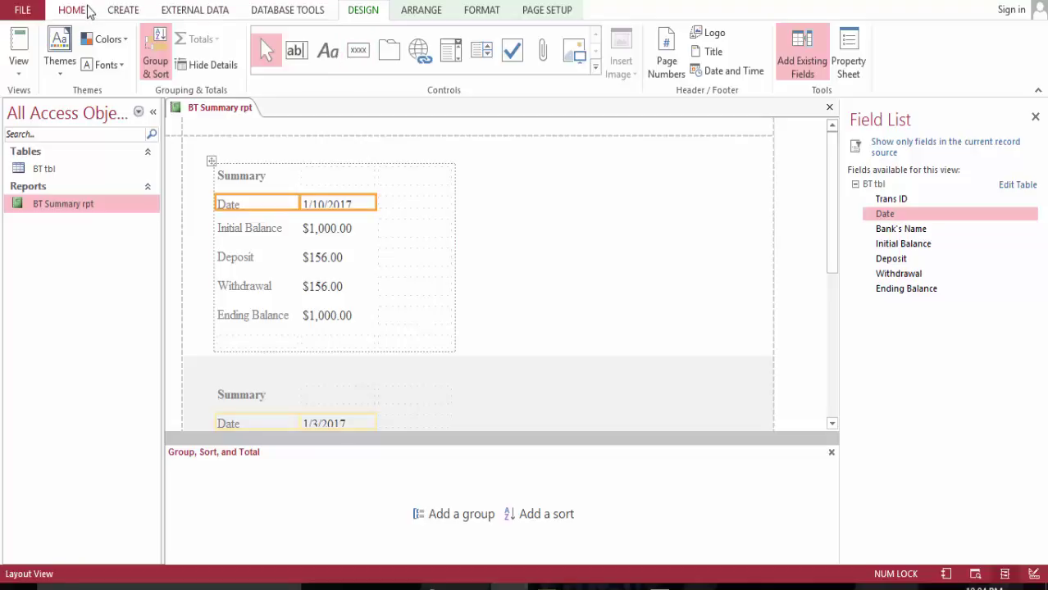
- Make the Date row's control outlines transparent
{"action": "left_click", "coordinate": [467, 10]}
{"action": "left_click", "coordinate": [684, 53]}
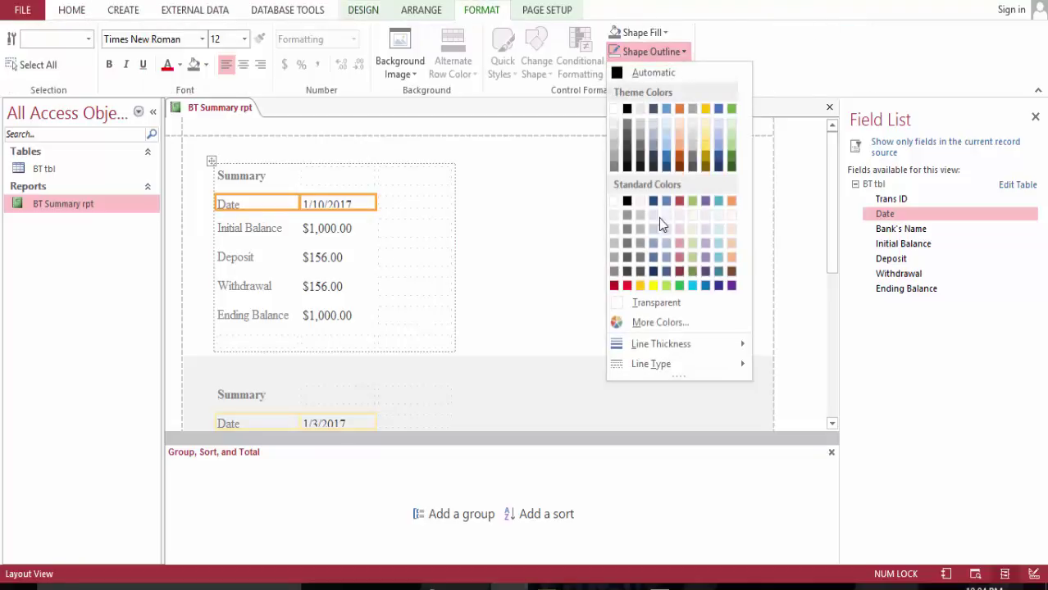
{"action": "left_click", "coordinate": [647, 303]}
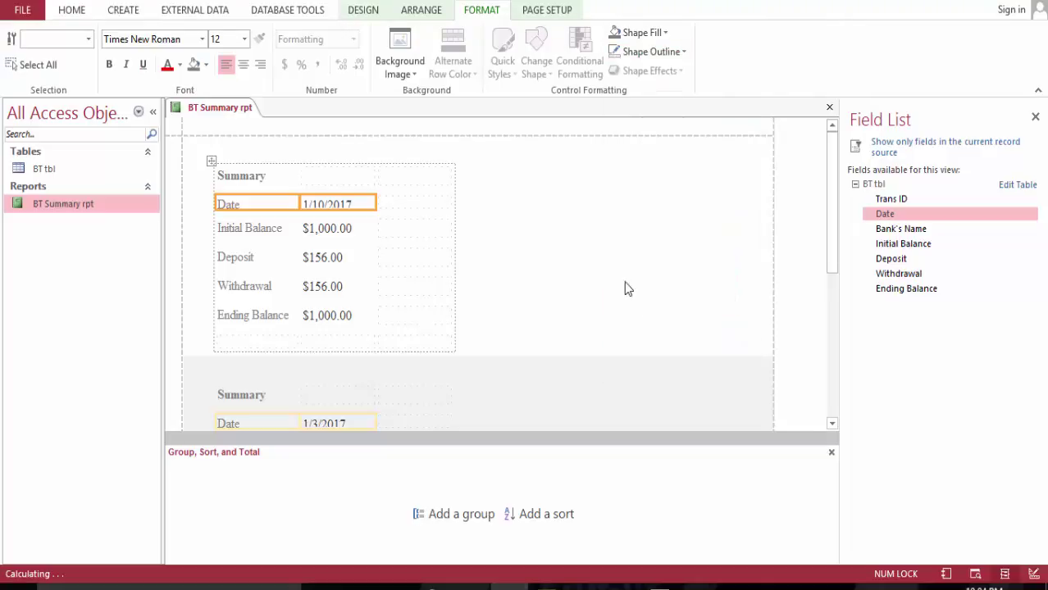
- Toggle between Report View and Layout View, ending in Layout View
{"action": "left_click", "coordinate": [74, 11]}
{"action": "left_click", "coordinate": [19, 39]}
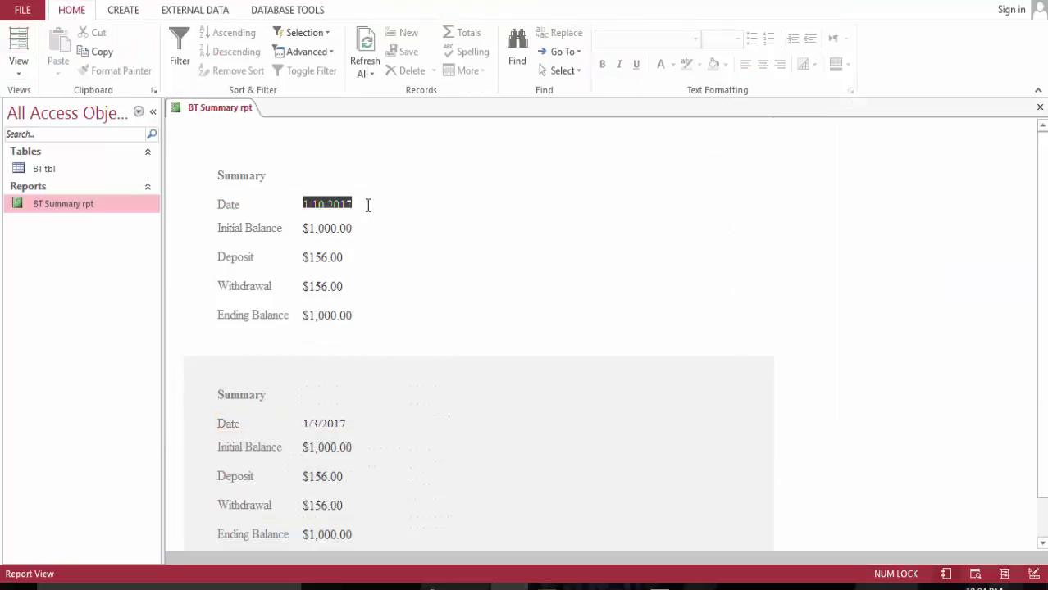
{"action": "left_click", "coordinate": [20, 39]}
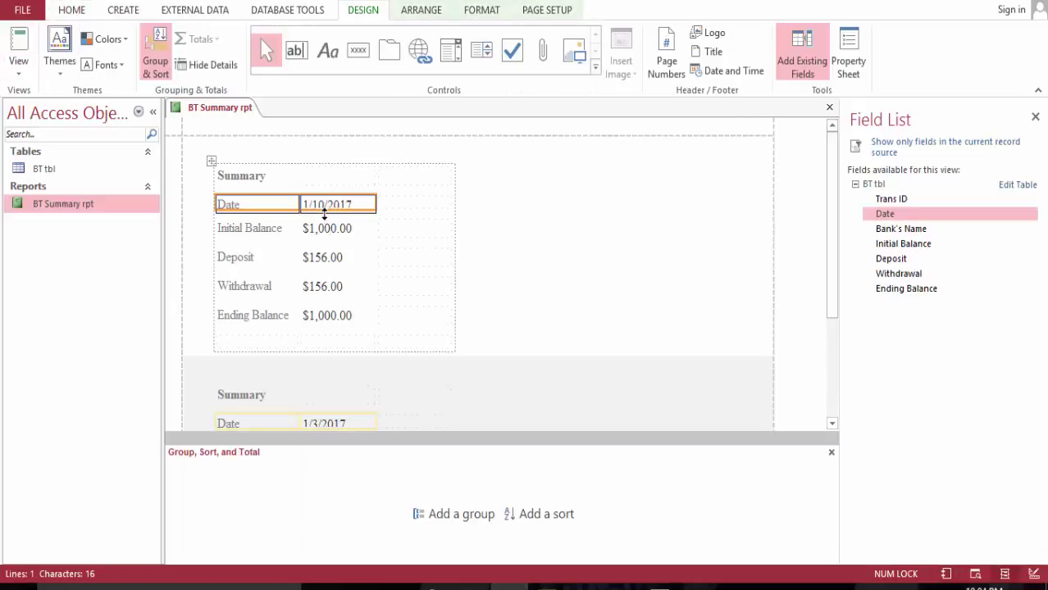
{"action": "left_click", "coordinate": [15, 40]}
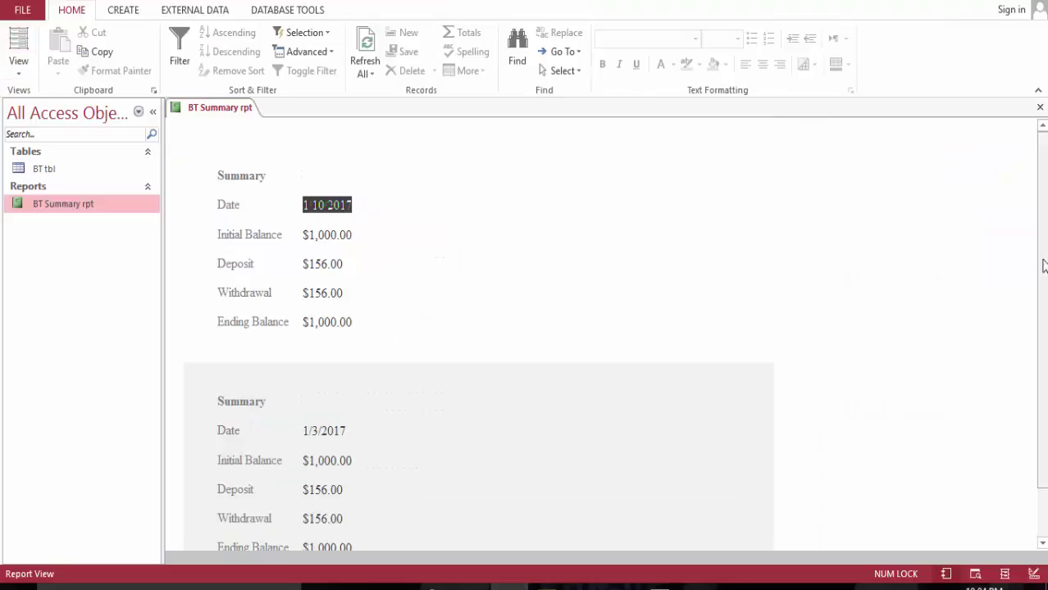
{"action": "left_click", "coordinate": [15, 39]}
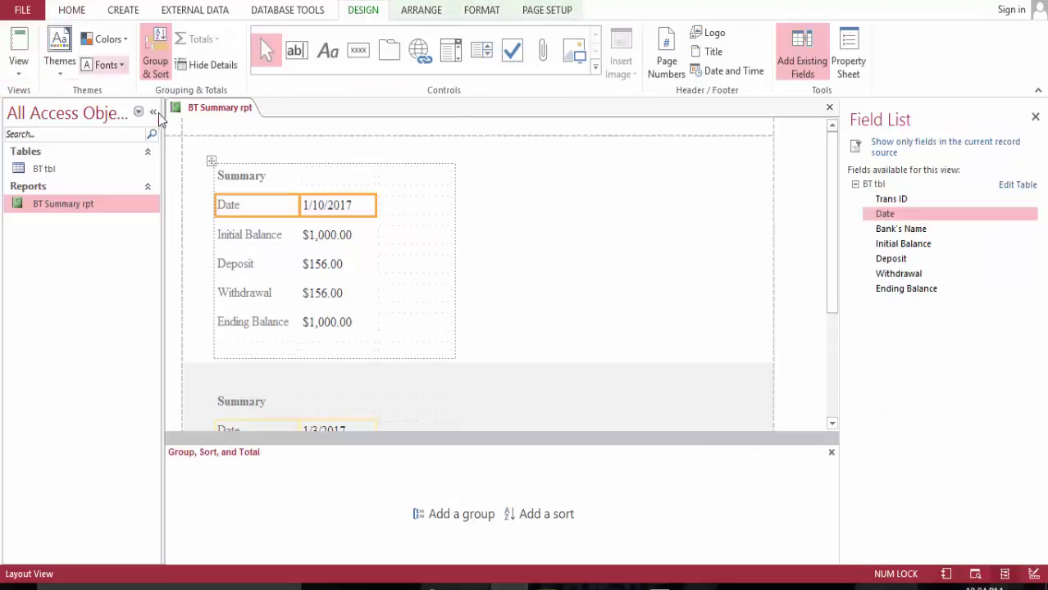
- Add a bottom gridline beneath the Summary header label
{"action": "left_click", "coordinate": [239, 175]}
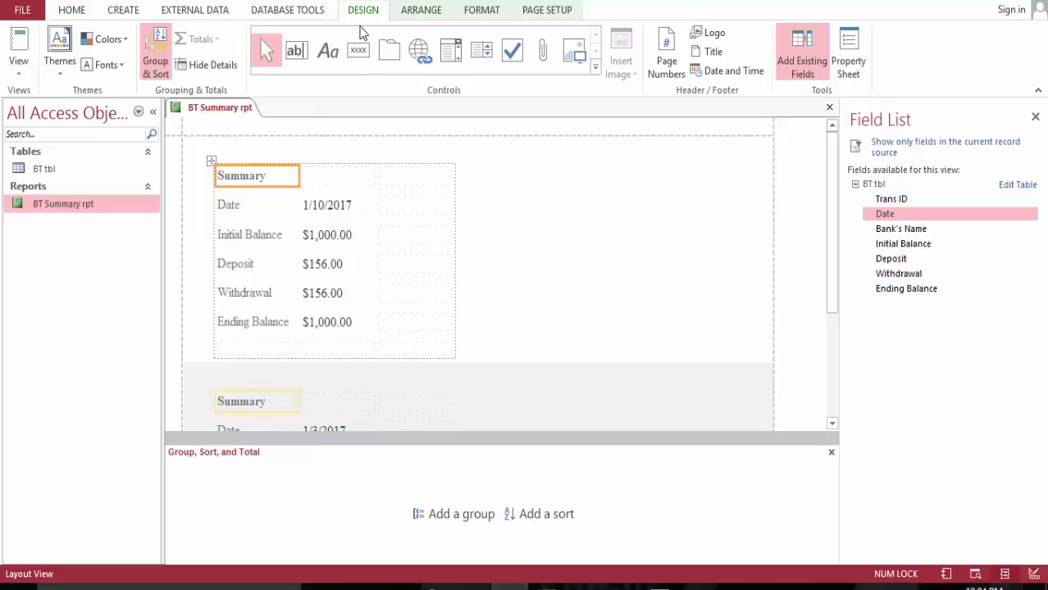
{"action": "left_click", "coordinate": [424, 10]}
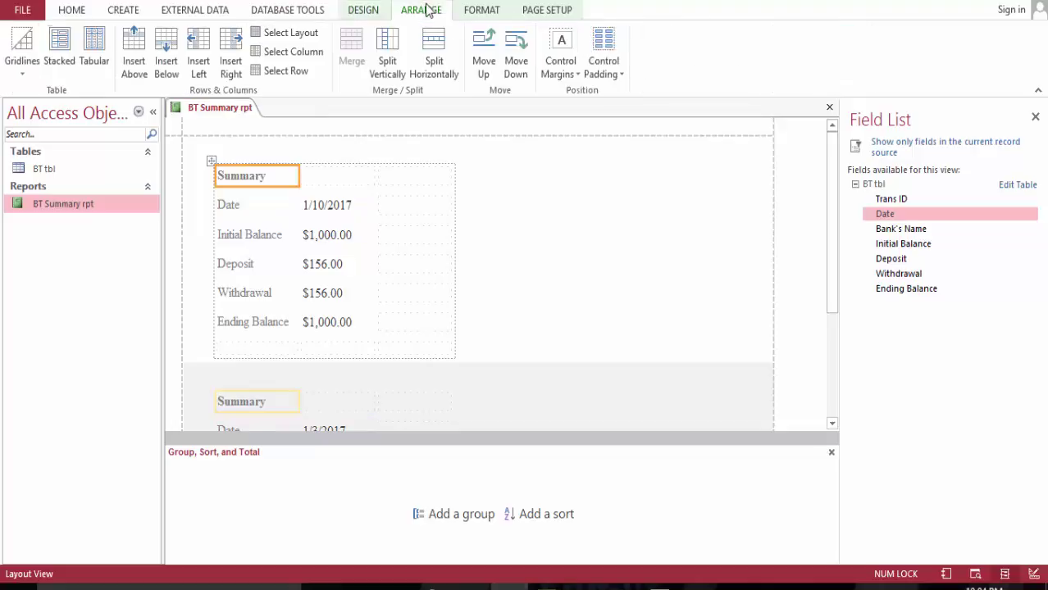
{"action": "left_click", "coordinate": [22, 72]}
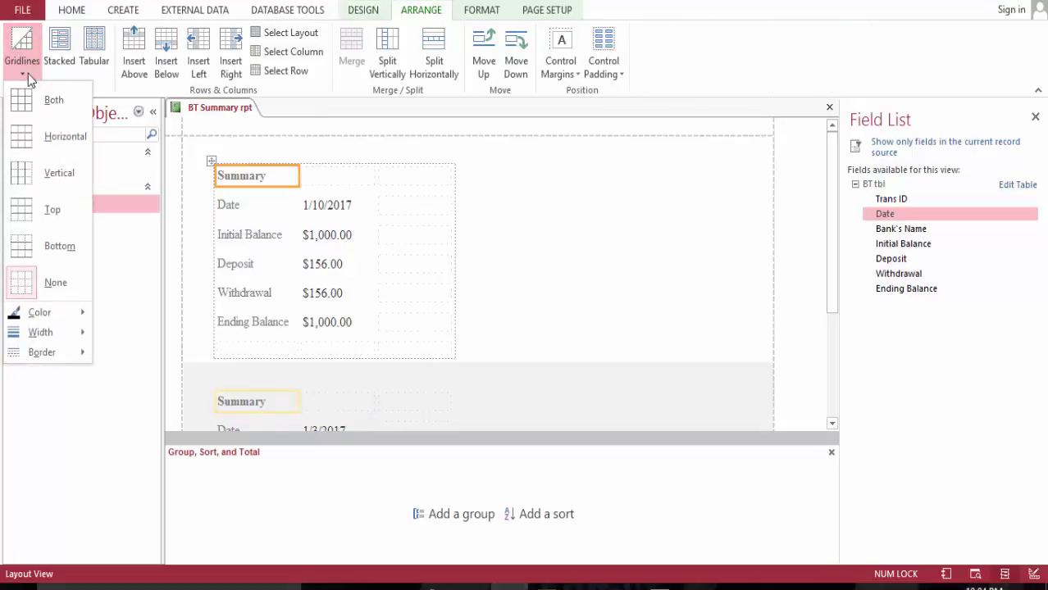
{"action": "left_click", "coordinate": [61, 237]}
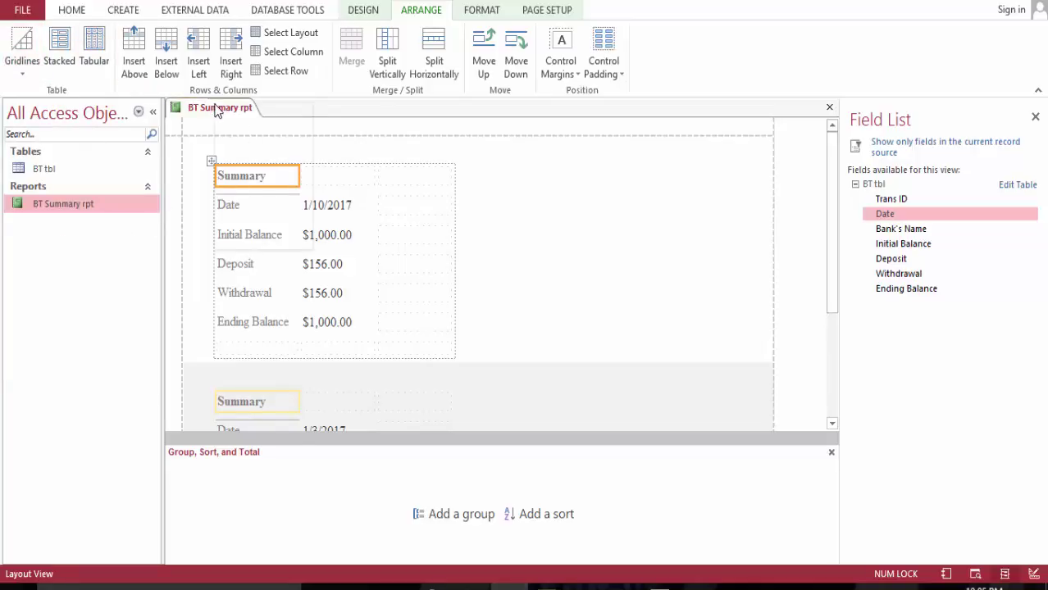
- Save the report and review it in Report View, showing blocks dated 1/10/2017 and 1/3/2017
{"action": "right_click", "coordinate": [217, 110]}
{"action": "left_click", "coordinate": [247, 115]}
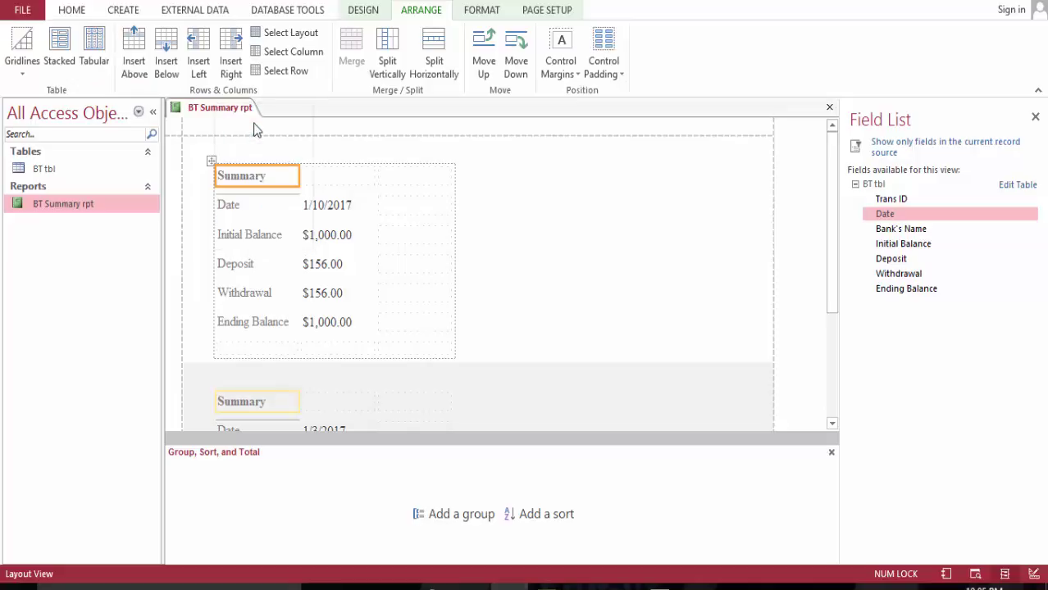
{"action": "left_click", "coordinate": [73, 11]}
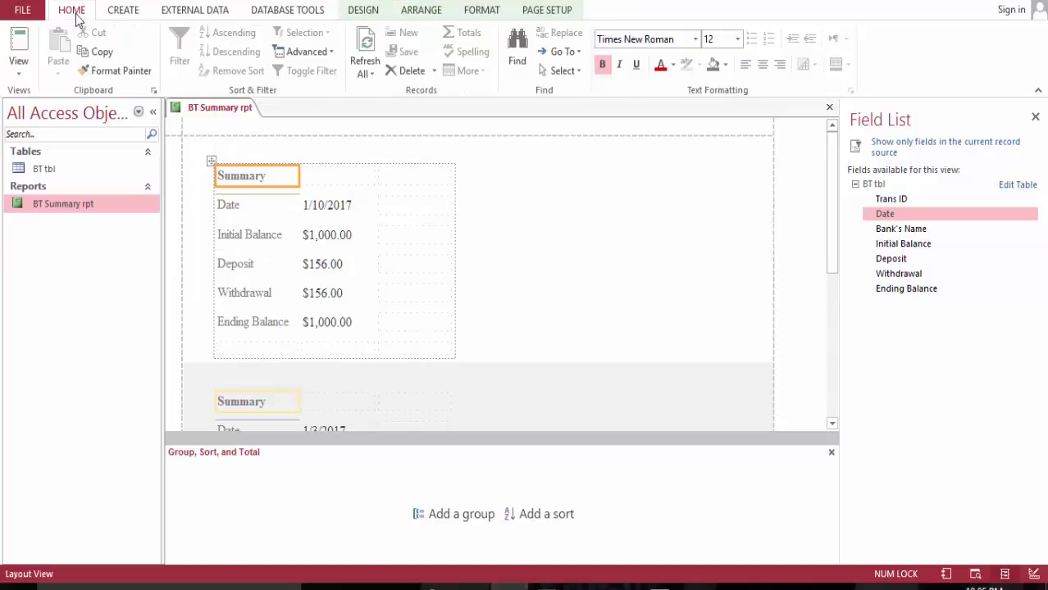
{"action": "left_click", "coordinate": [31, 42]}
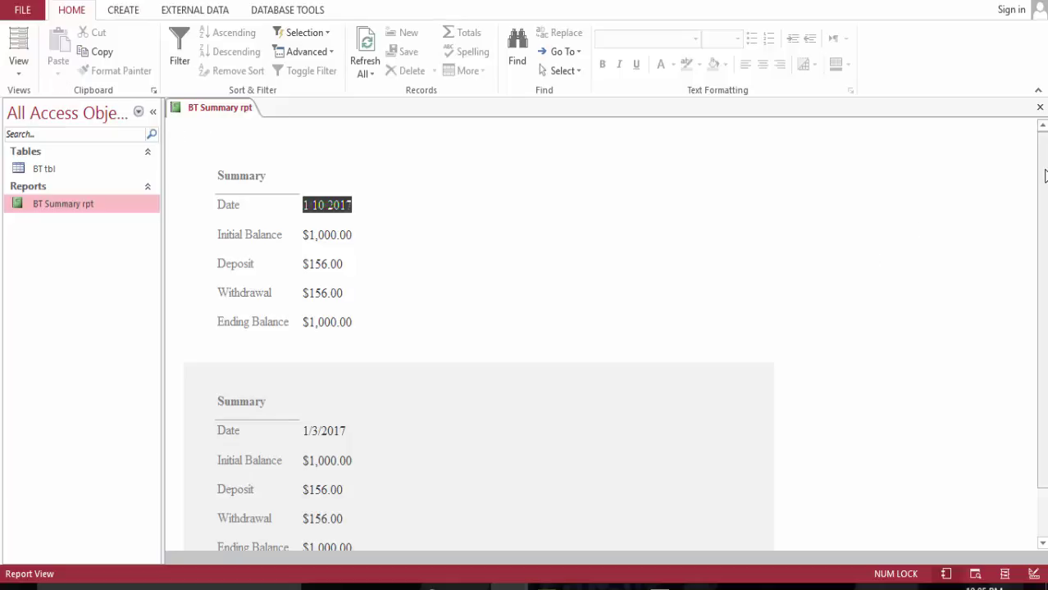
{"action": "scroll", "coordinate": [1043, 172], "scroll_direction": "down", "scroll_amount": 3}
{"action": "scroll", "coordinate": [1042, 168], "scroll_direction": "up", "scroll_amount": 2}
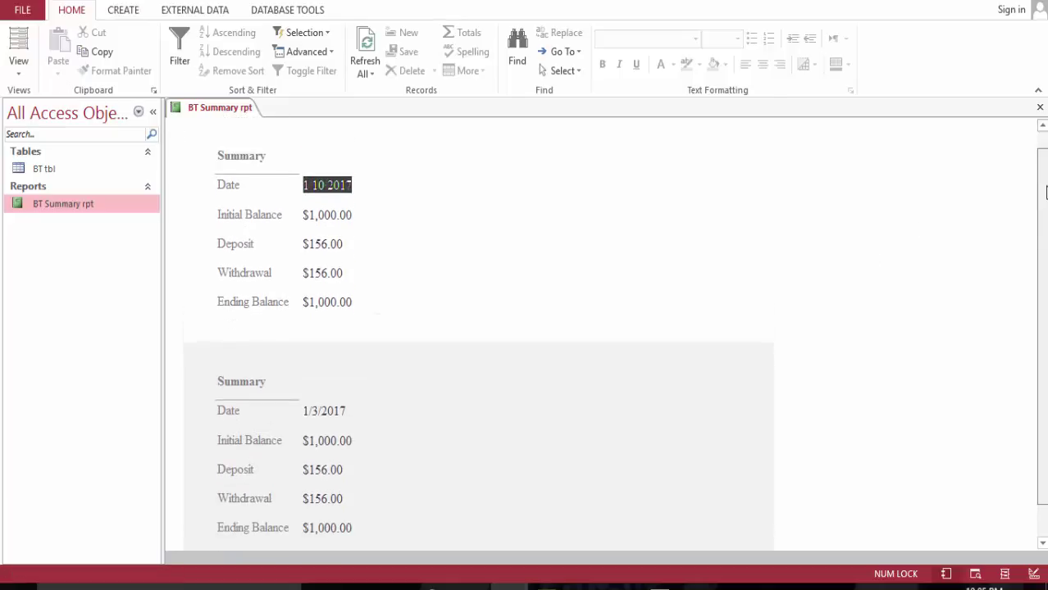
{"action": "scroll", "coordinate": [1042, 164], "scroll_direction": "up", "scroll_amount": 1}
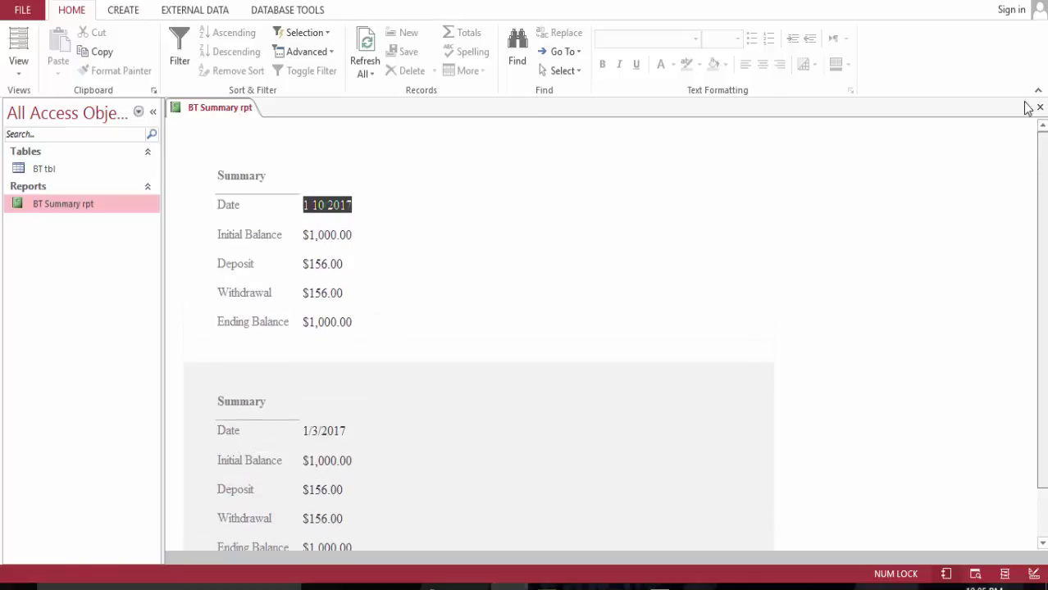
{"action": "left_click_drag", "start_coordinate": [1034, 156], "coordinate": [1041, 205]}
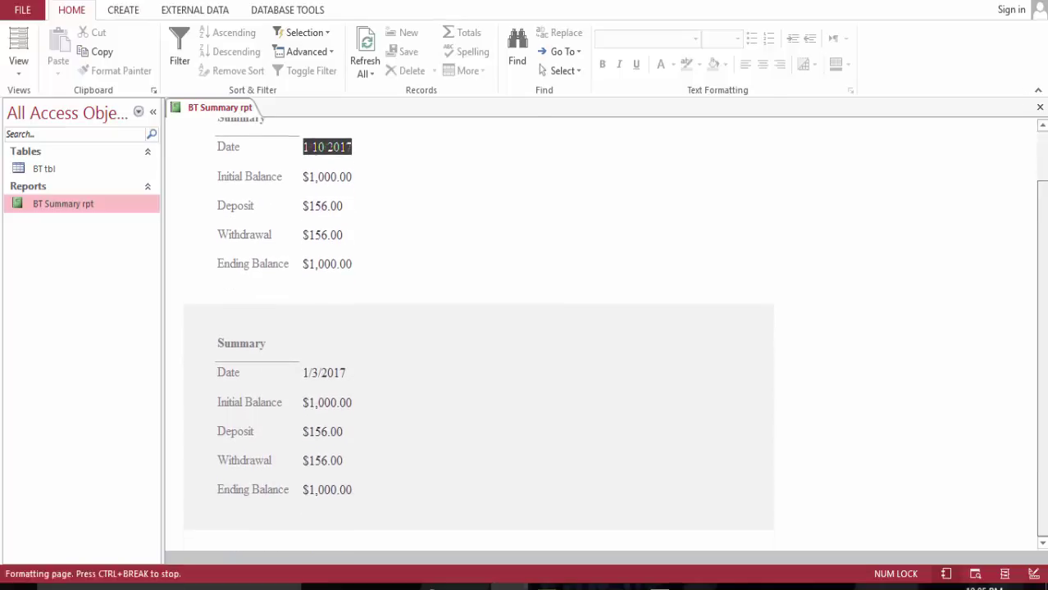
- Change record 2's Deposit in BT tbl from 56 to 500 and save the table
{"action": "double_click", "coordinate": [56, 170]}
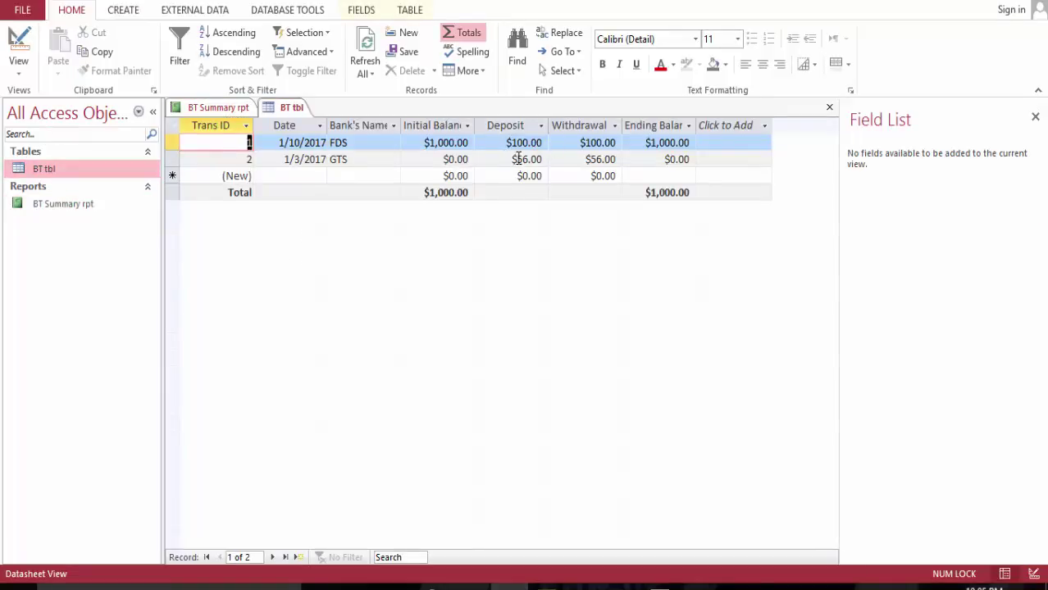
{"action": "left_click_drag", "start_coordinate": [516, 159], "coordinate": [541, 159]}
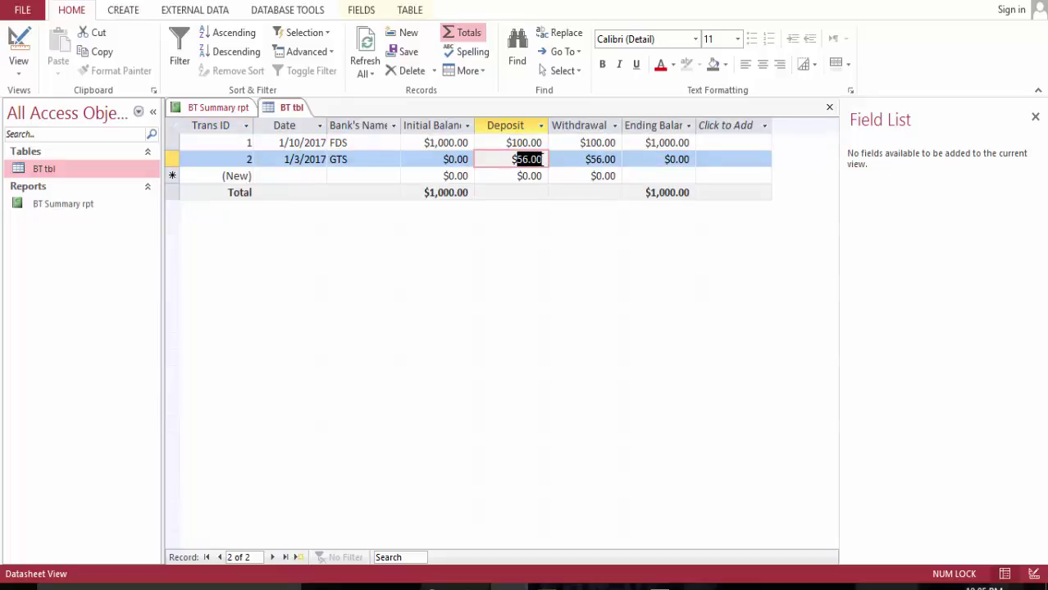
{"action": "type", "text": "50"}
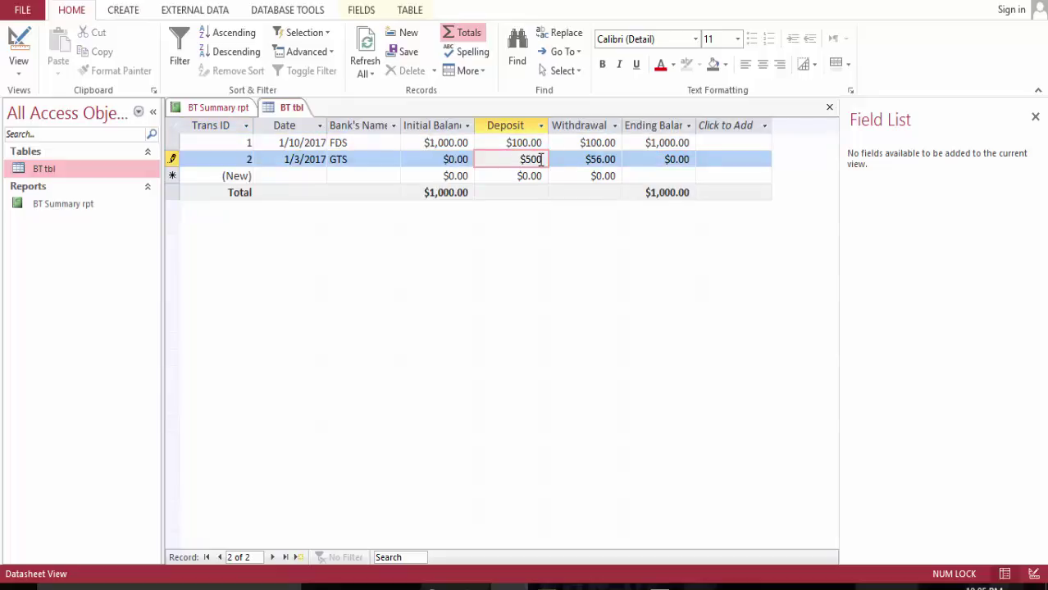
{"action": "type", "text": "0"}
{"action": "right_click", "coordinate": [291, 109]}
{"action": "left_click", "coordinate": [324, 117]}
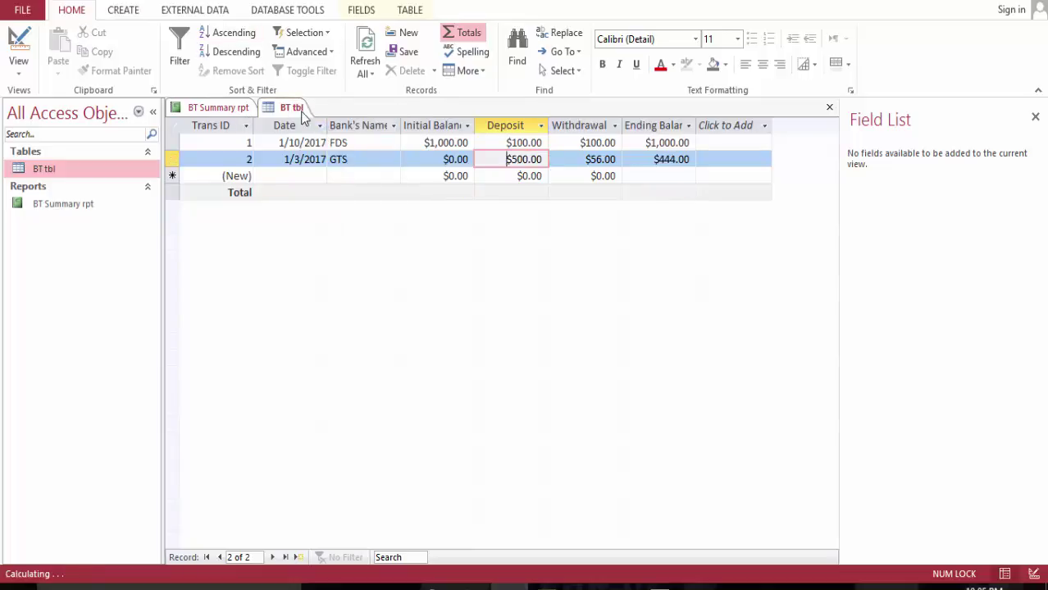
- Close BT tbl and then the BT Summary rpt report
{"action": "right_click", "coordinate": [295, 109]}
{"action": "left_click", "coordinate": [344, 141]}
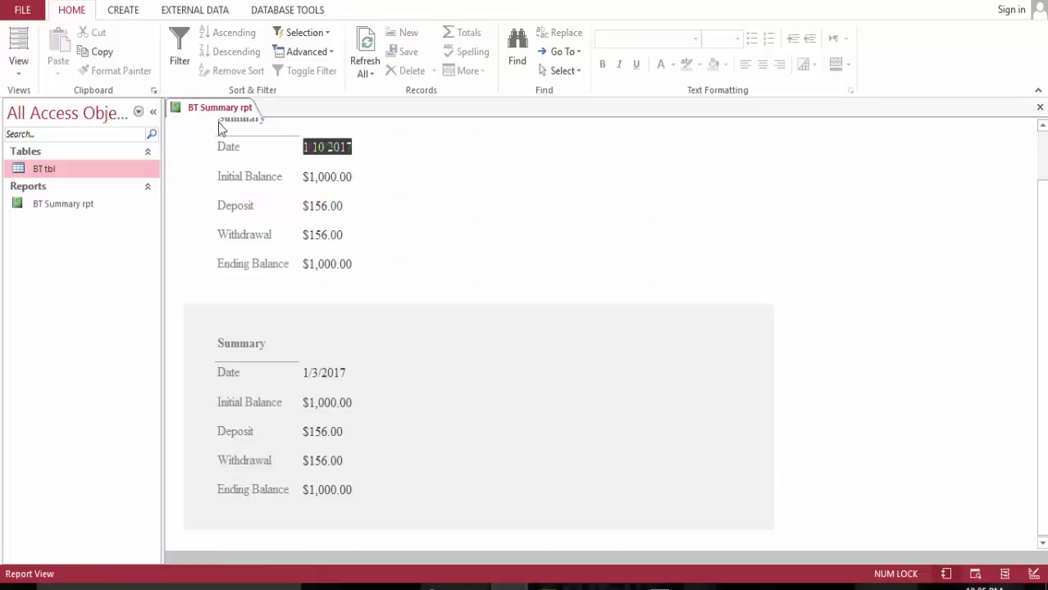
{"action": "right_click", "coordinate": [243, 115]}
- Close and reopen BT Summary rpt to confirm Deposit $600.00 and Ending Balance $1,444.00
{"action": "left_click", "coordinate": [275, 140]}
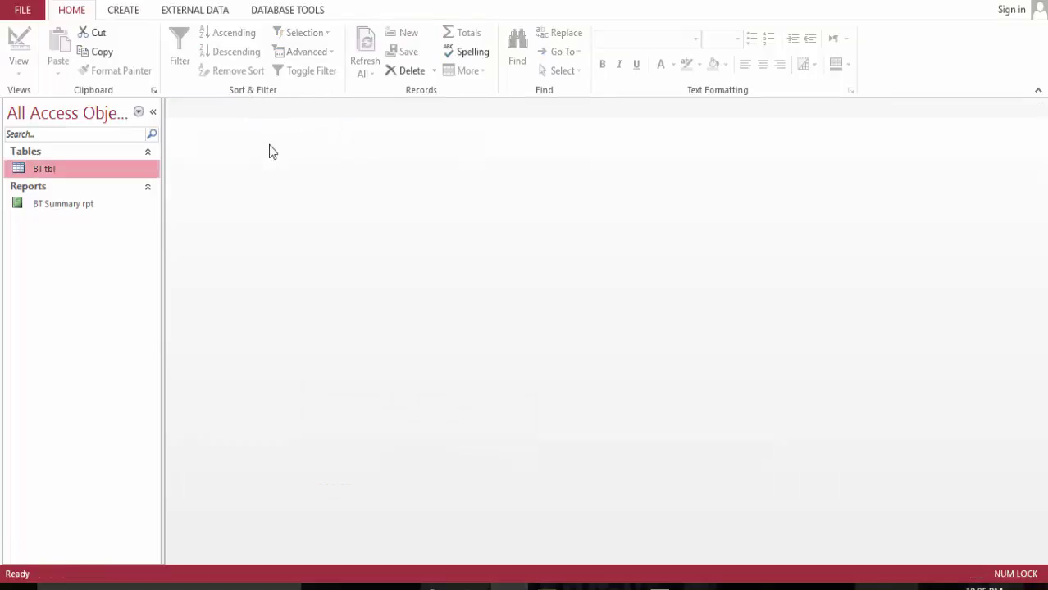
{"action": "double_click", "coordinate": [85, 206]}
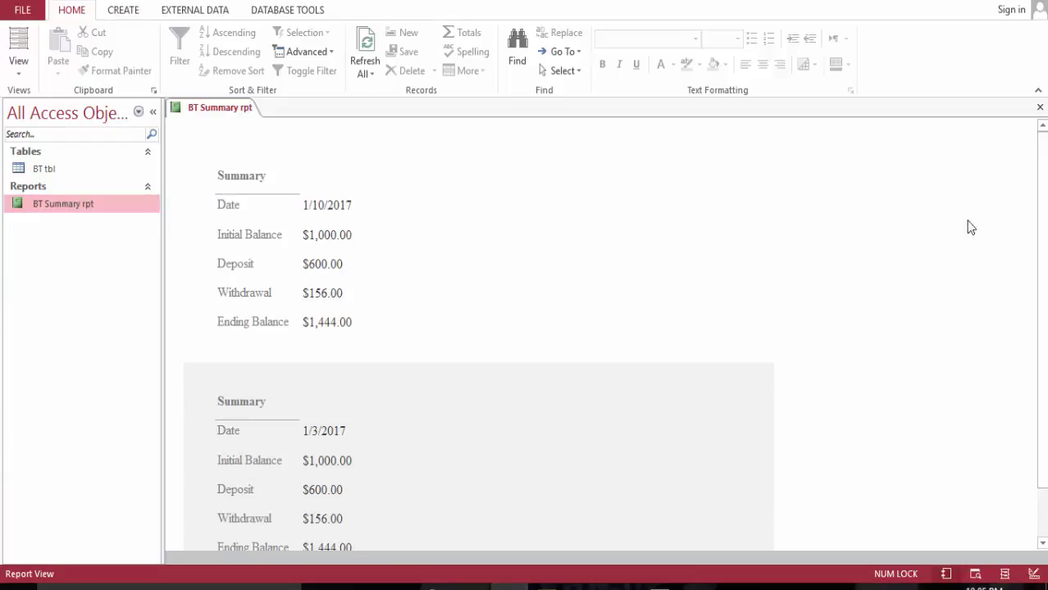
{"action": "scroll", "coordinate": [1044, 177], "scroll_direction": "down", "scroll_amount": 2}
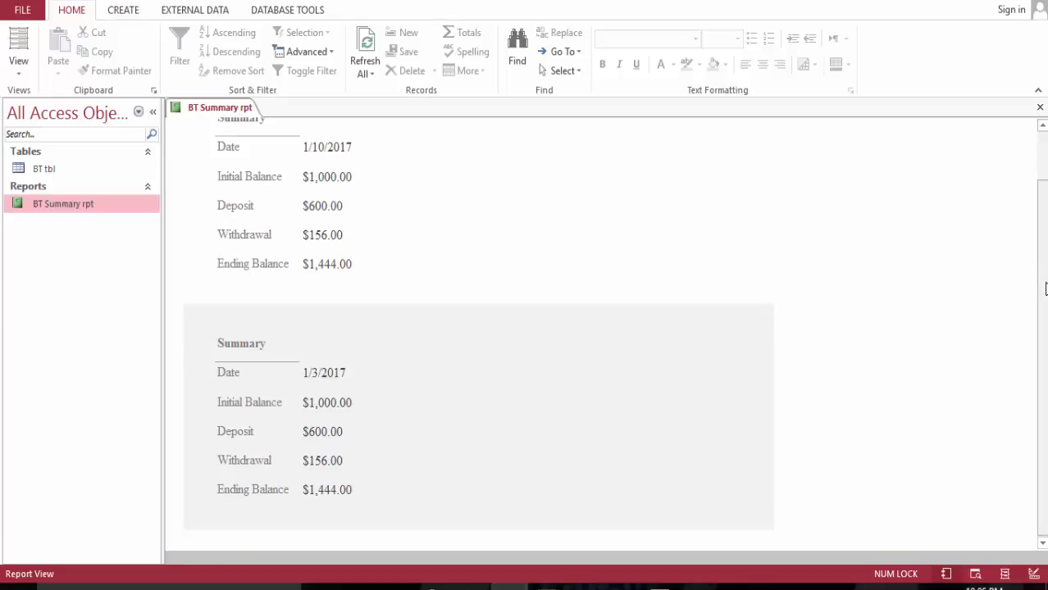
{"action": "left_click_drag", "start_coordinate": [1044, 288], "coordinate": [1044, 263]}
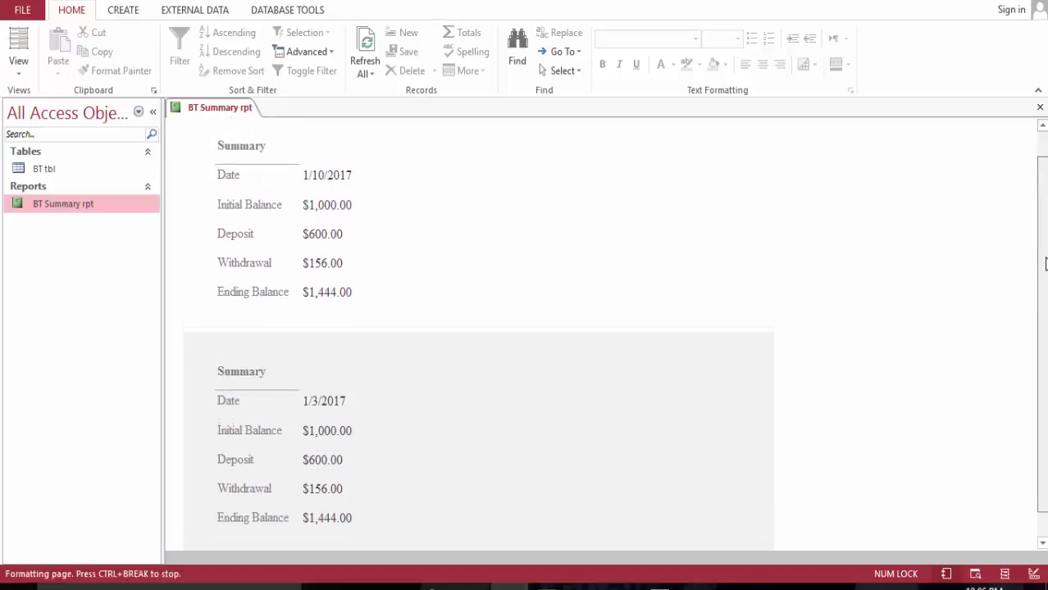